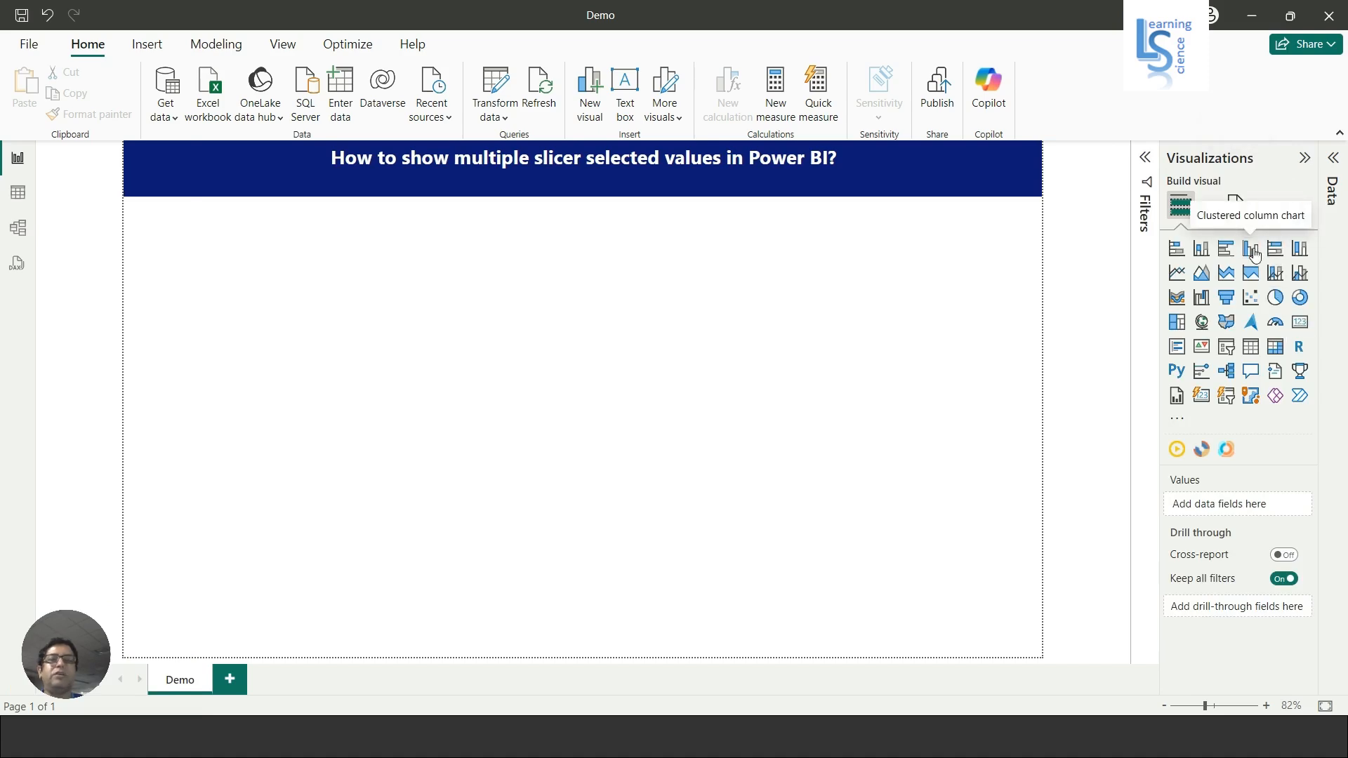
Add a clustered column chart to the blank report page, resize it to a compact block and place it in the page's left part.
click(1250, 249)
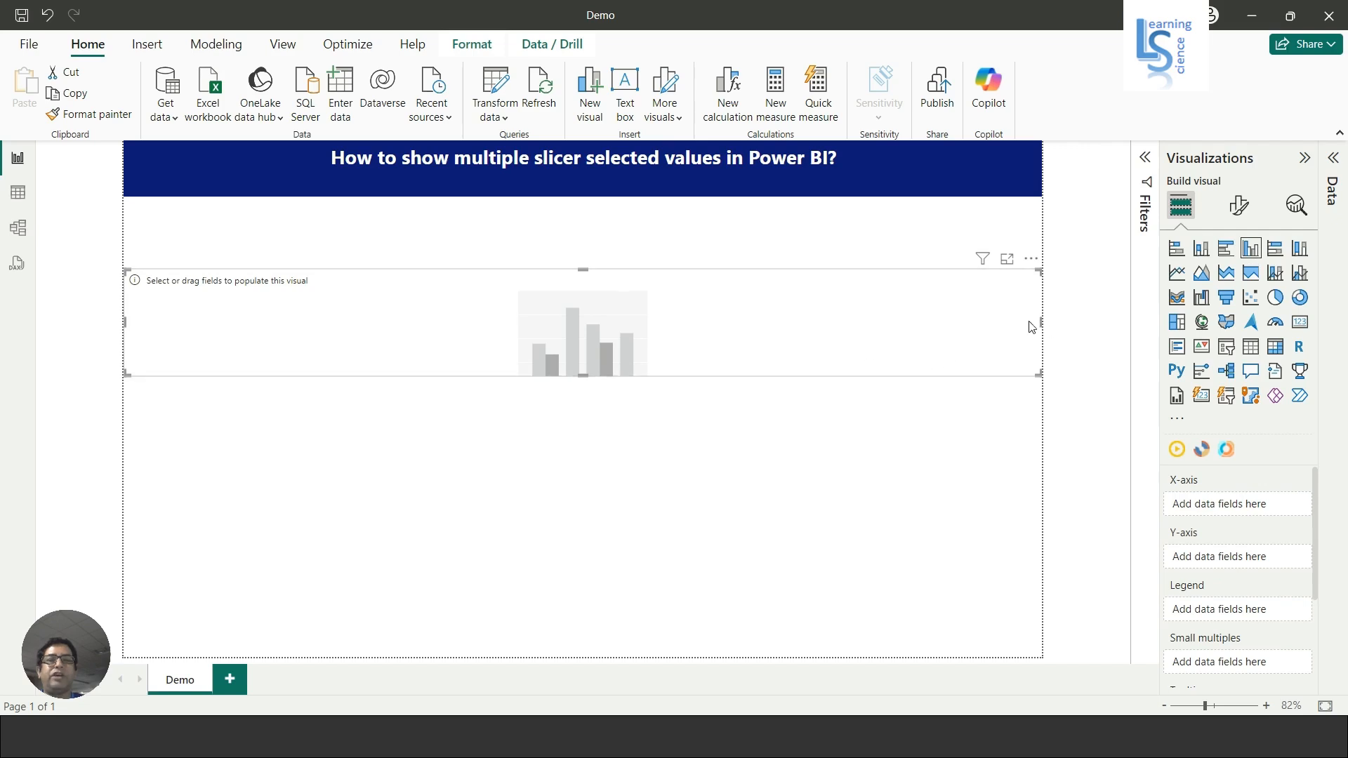
drag(1042, 323, 429, 295)
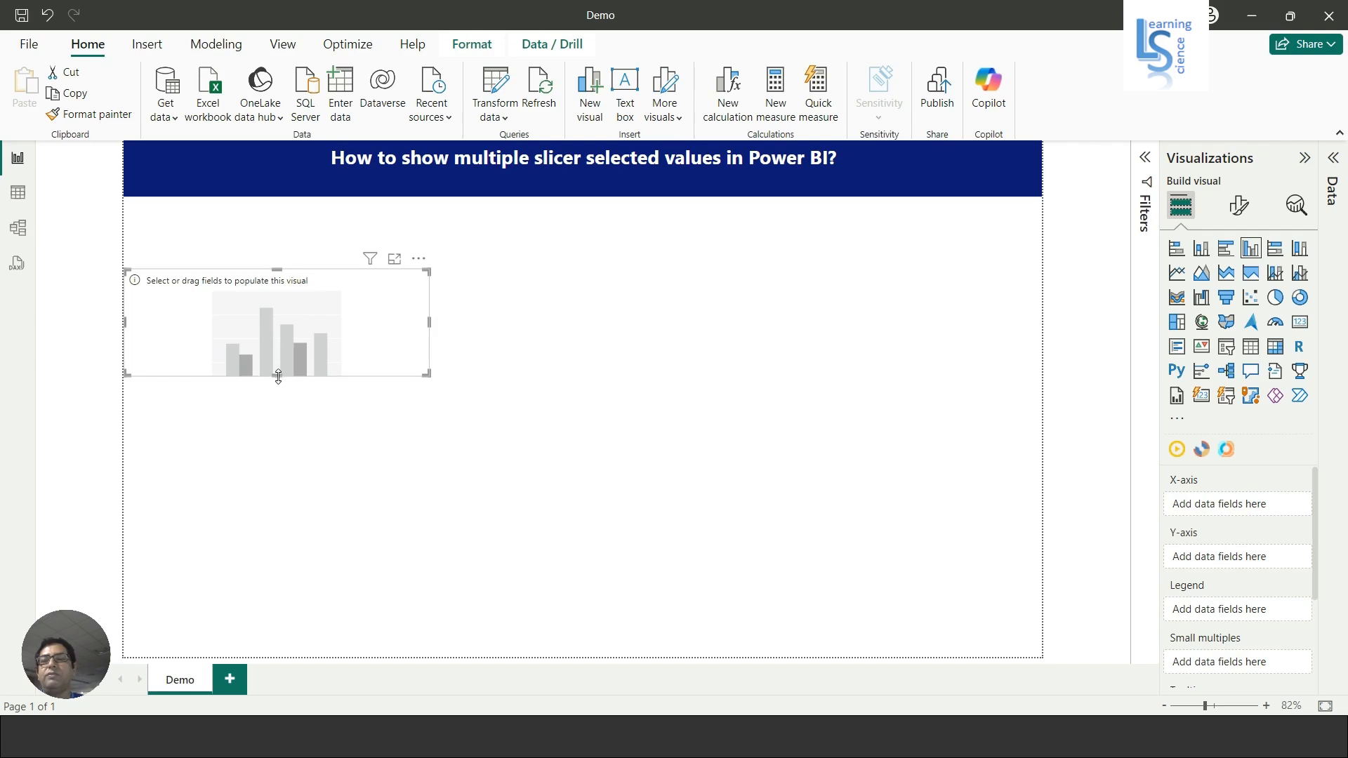
drag(277, 374, 333, 539)
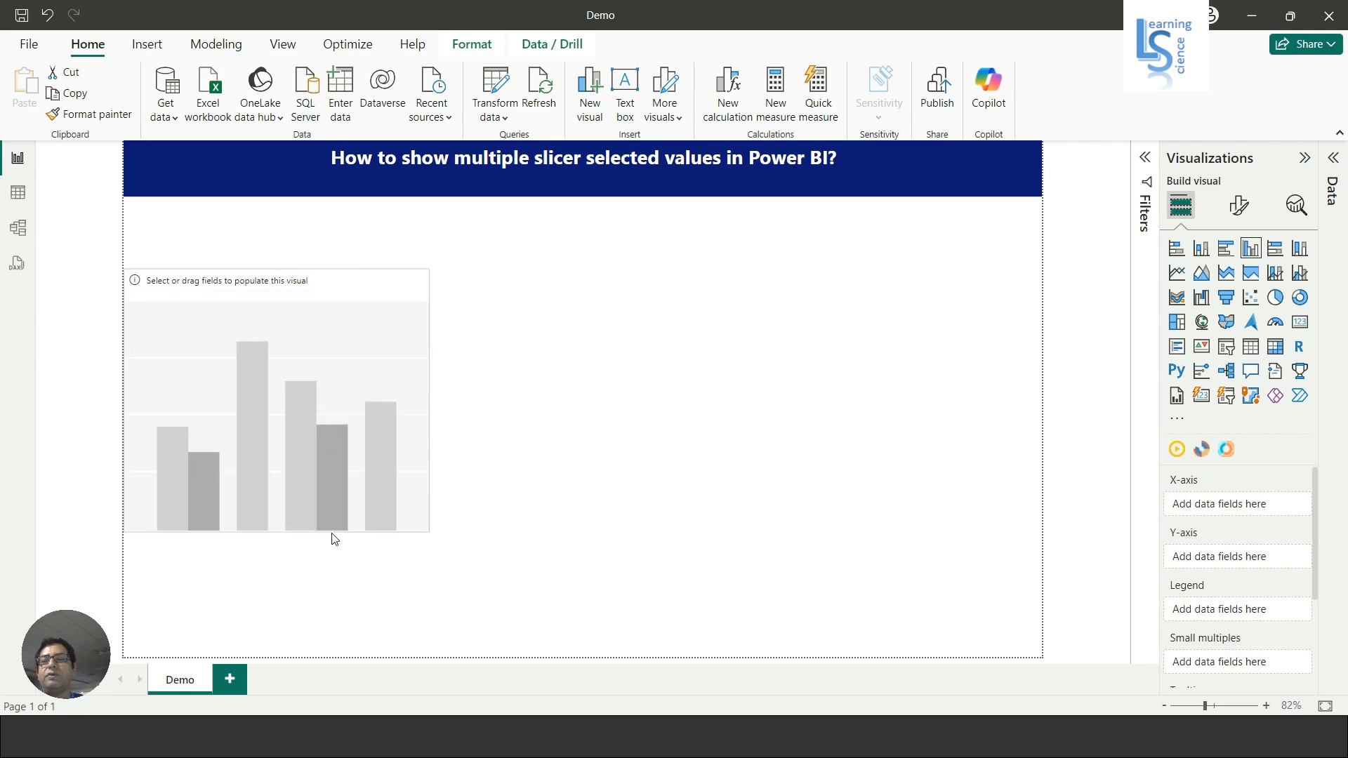
drag(289, 442, 325, 472)
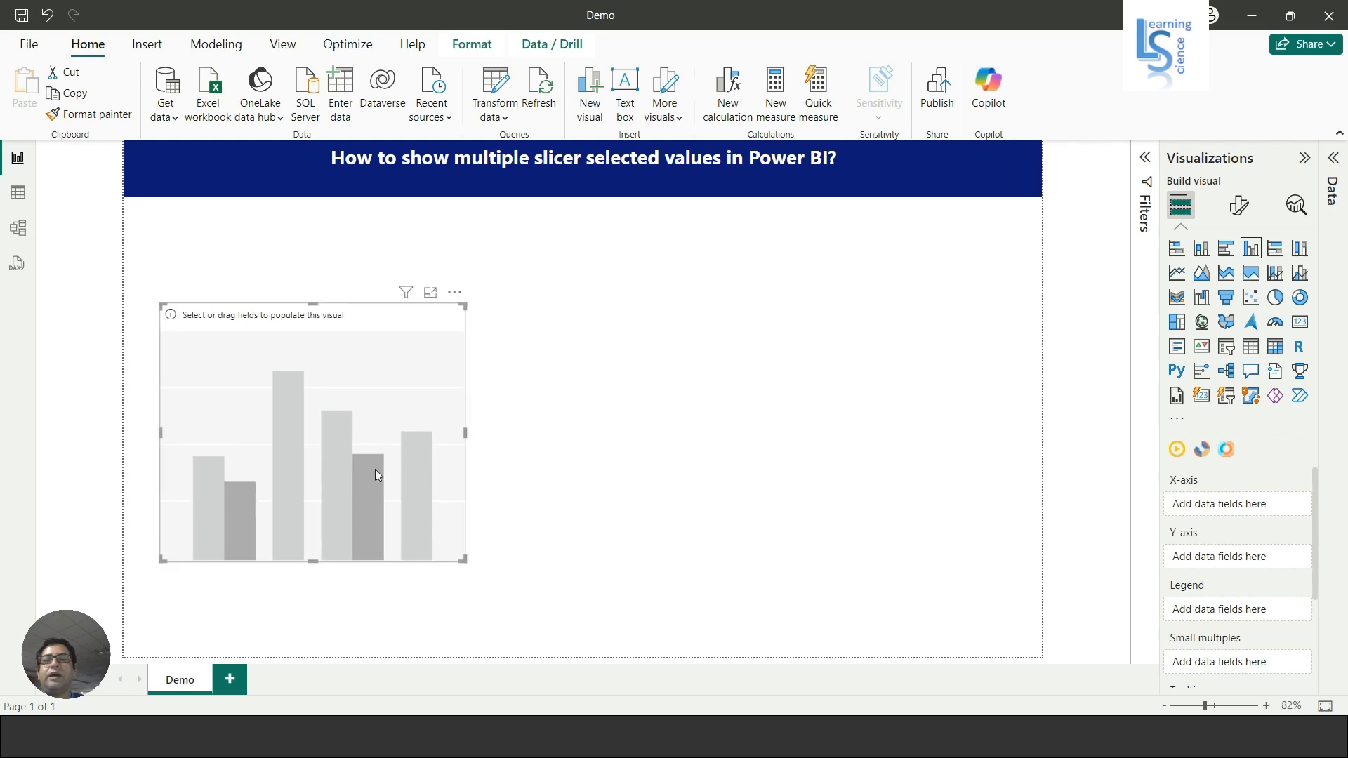
Plot Total Sales on the Y-axis against Region on the X-axis in the column chart, and widen the chart slightly.
click(1335, 161)
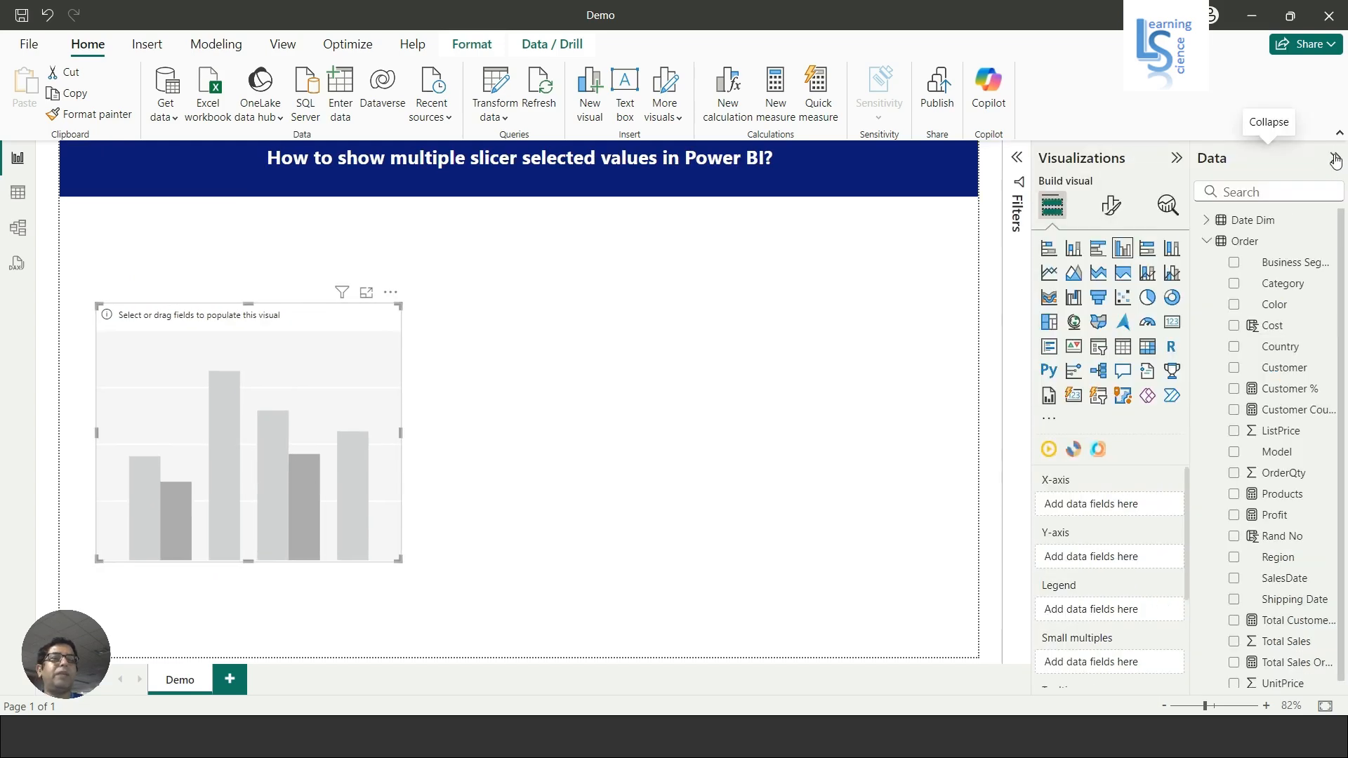
click(1236, 558)
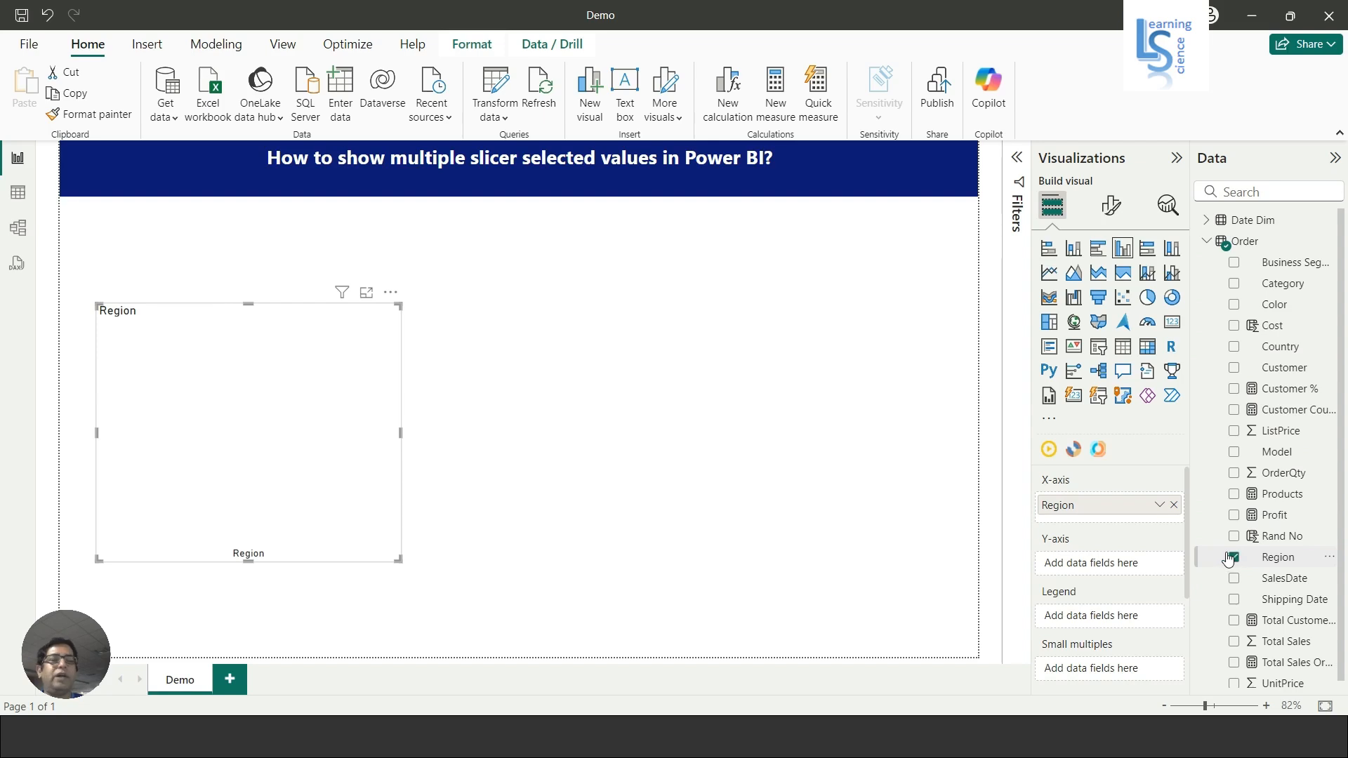
drag(1286, 641, 1113, 569)
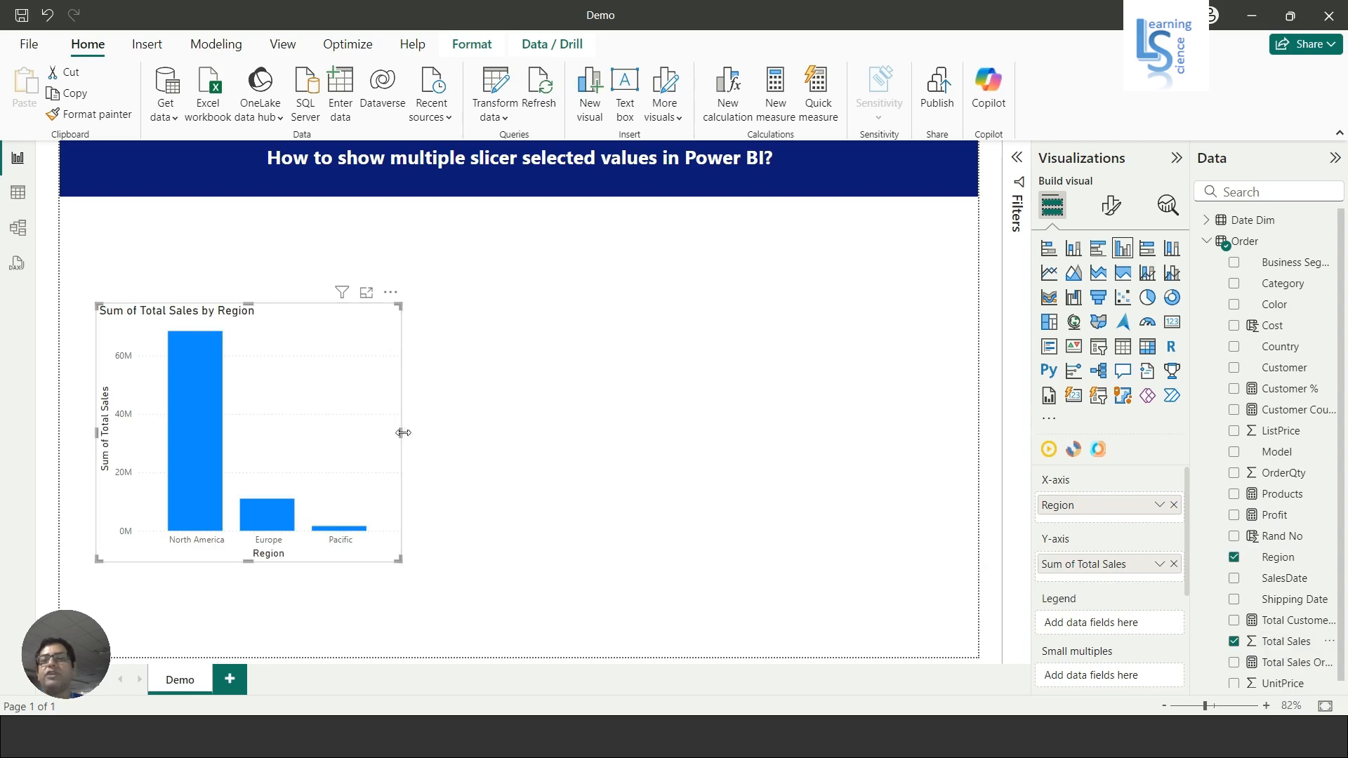
drag(403, 433, 413, 439)
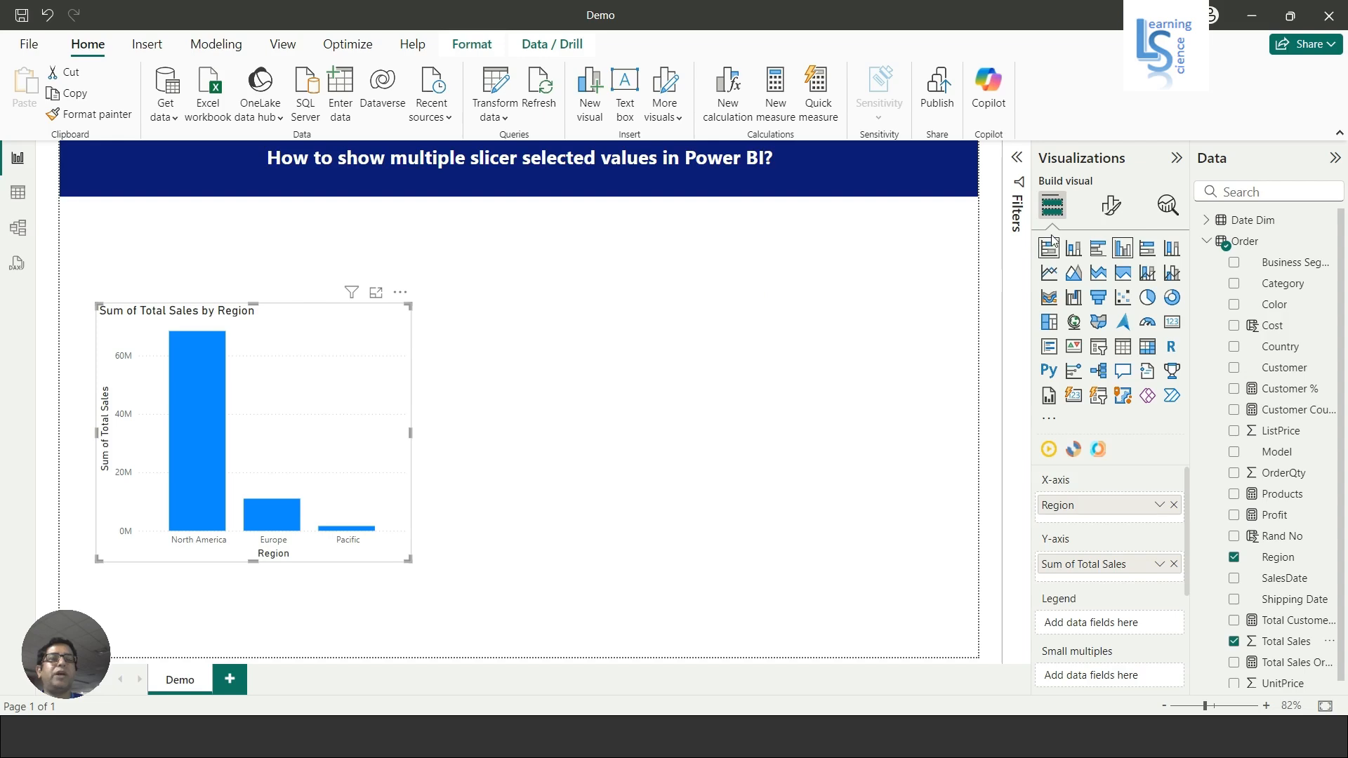
Turn on data labels for the Total Sales by Region column chart.
click(1110, 206)
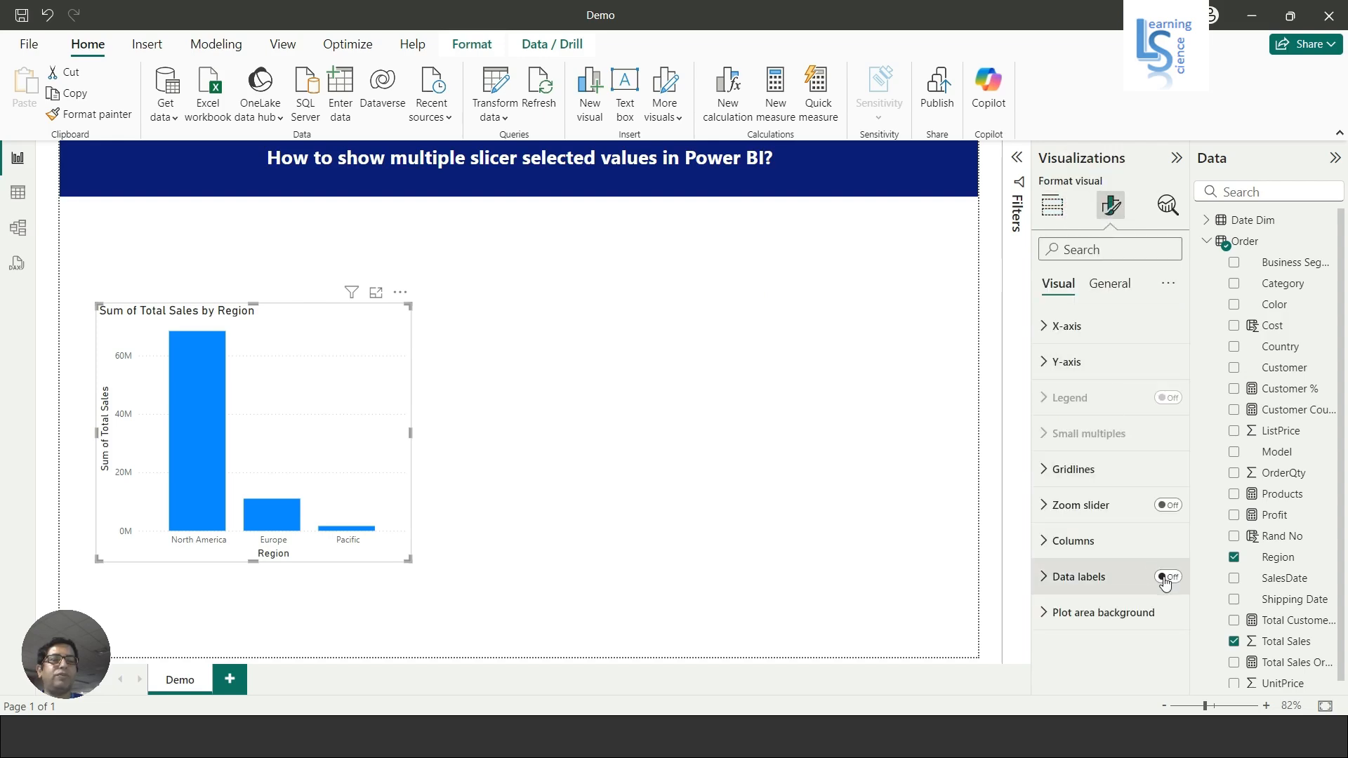
click(1167, 577)
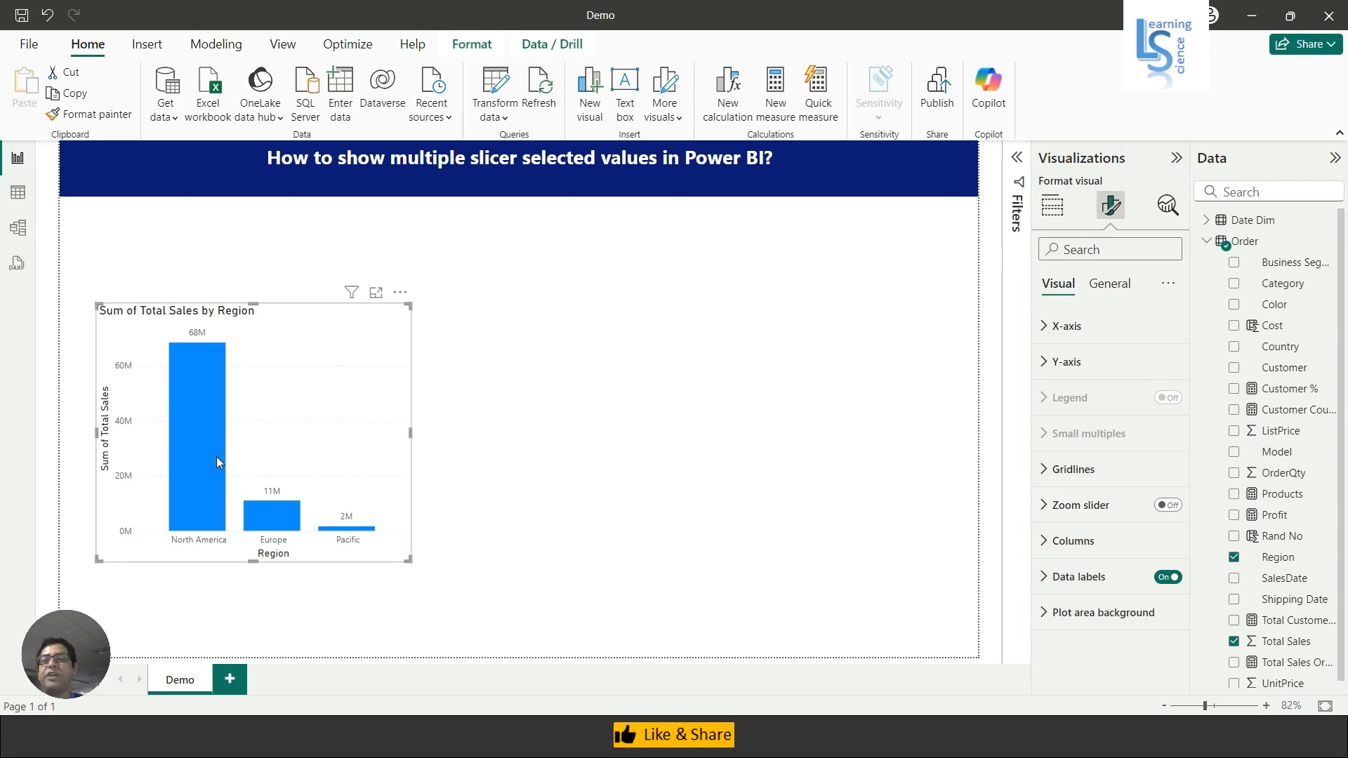
click(527, 442)
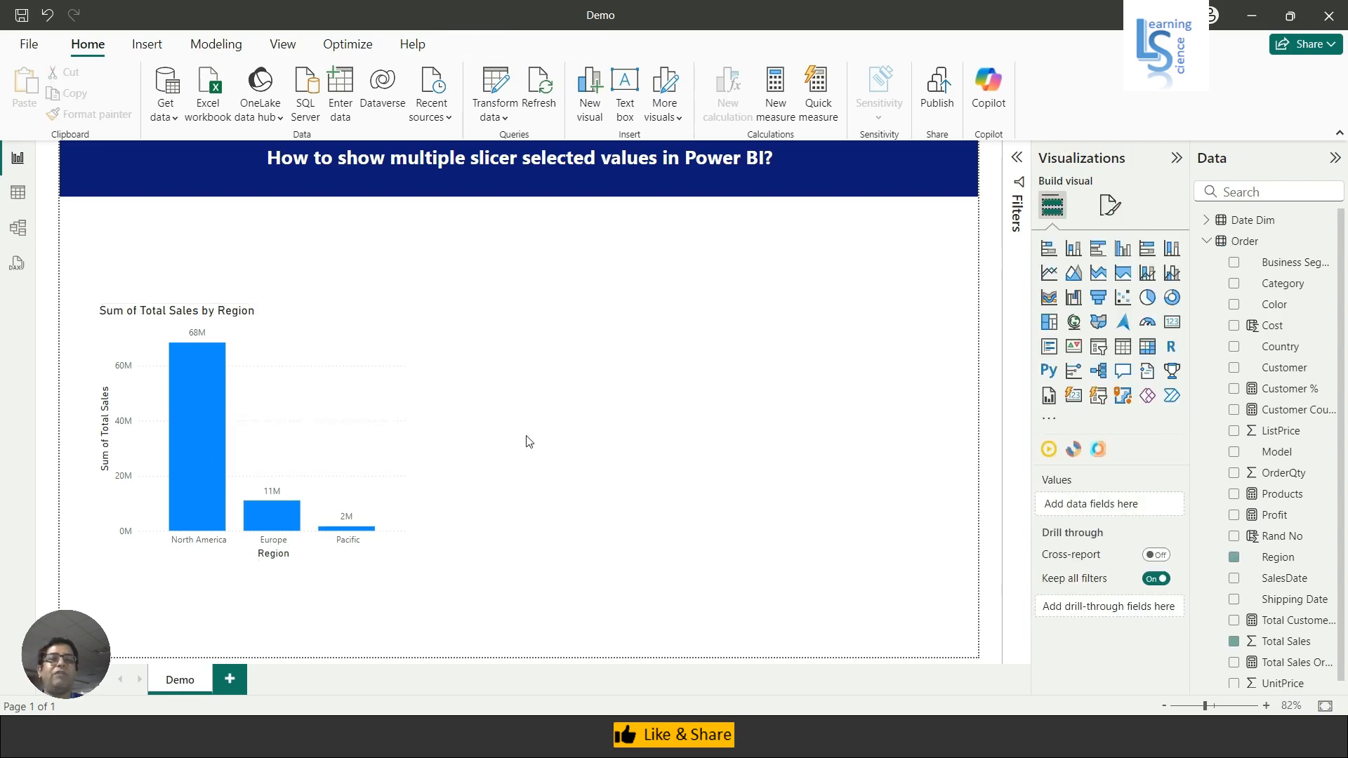
Add a slicer on the Business Segment field beside the column chart, narrowed and made tall enough for its whole list.
click(1100, 347)
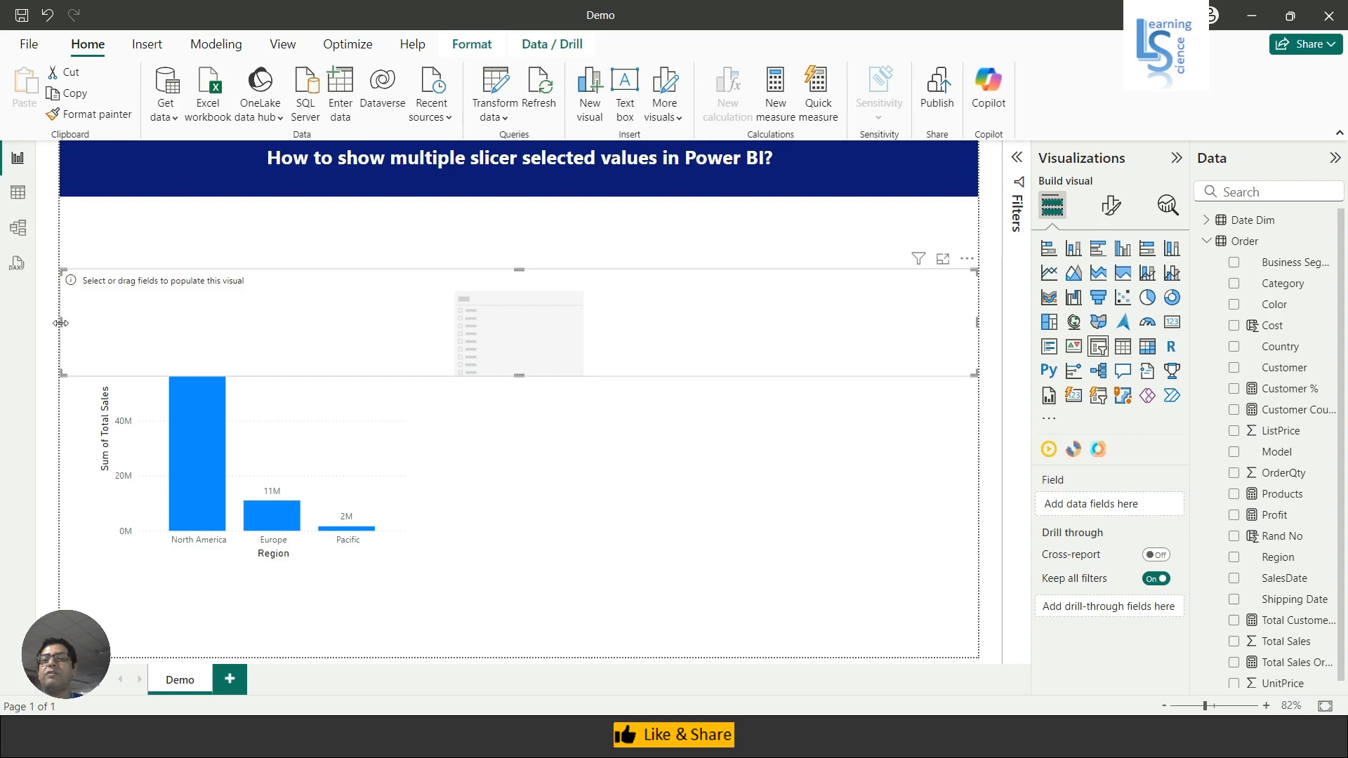
drag(60, 323, 808, 359)
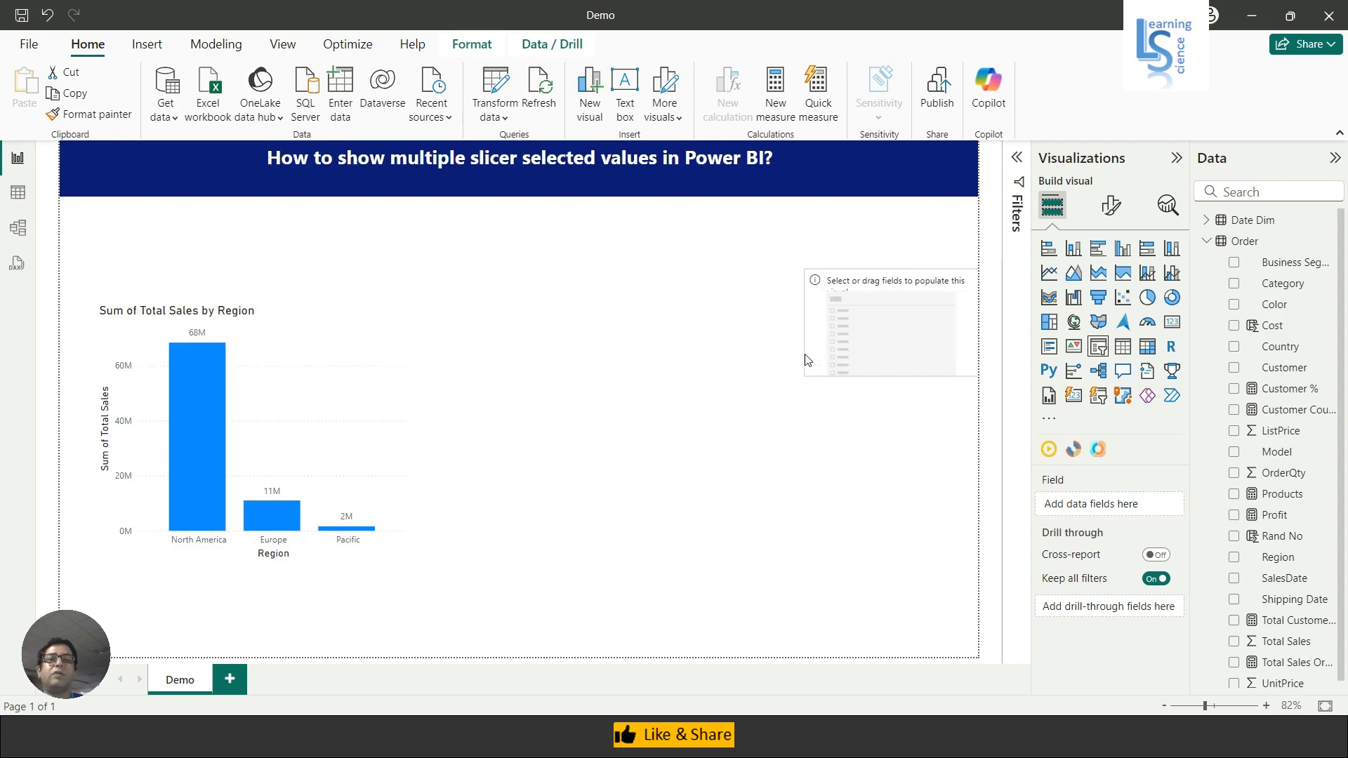
drag(884, 337, 580, 425)
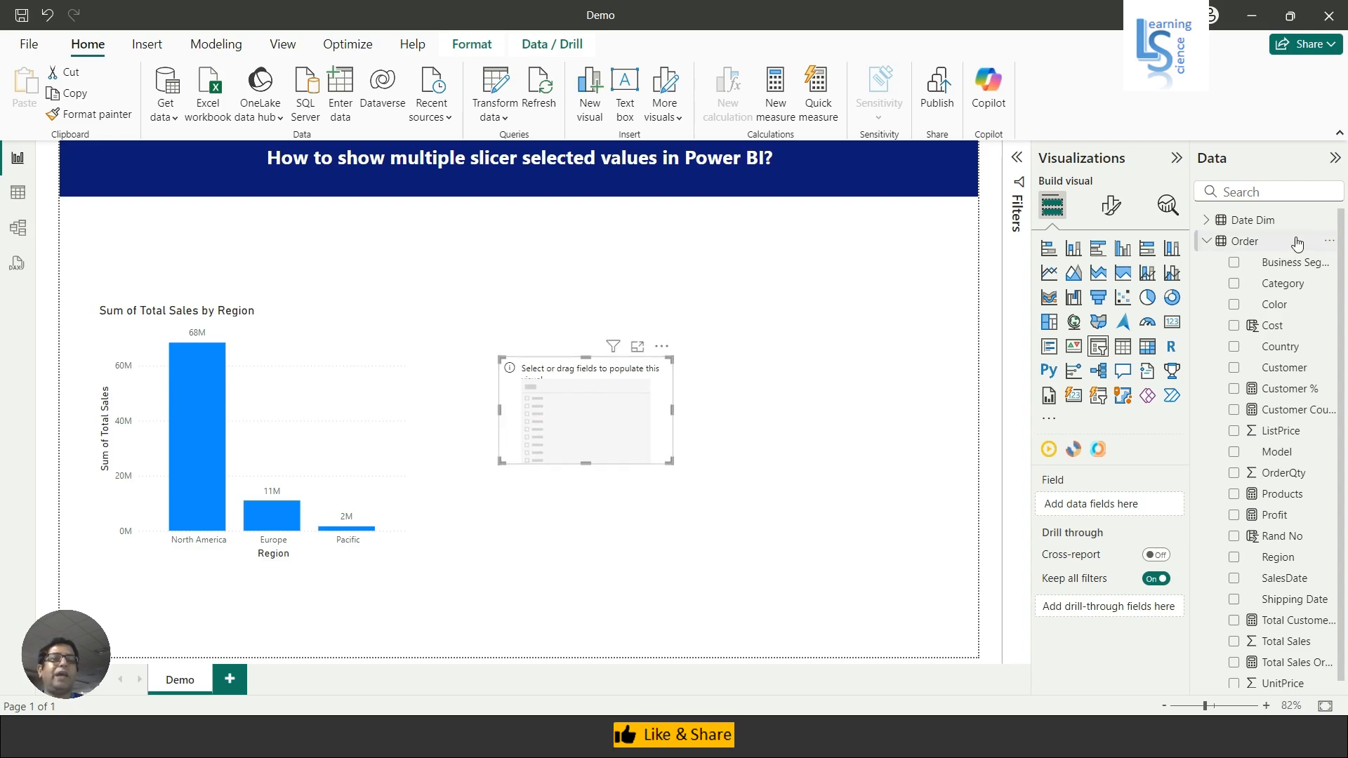
click(1233, 262)
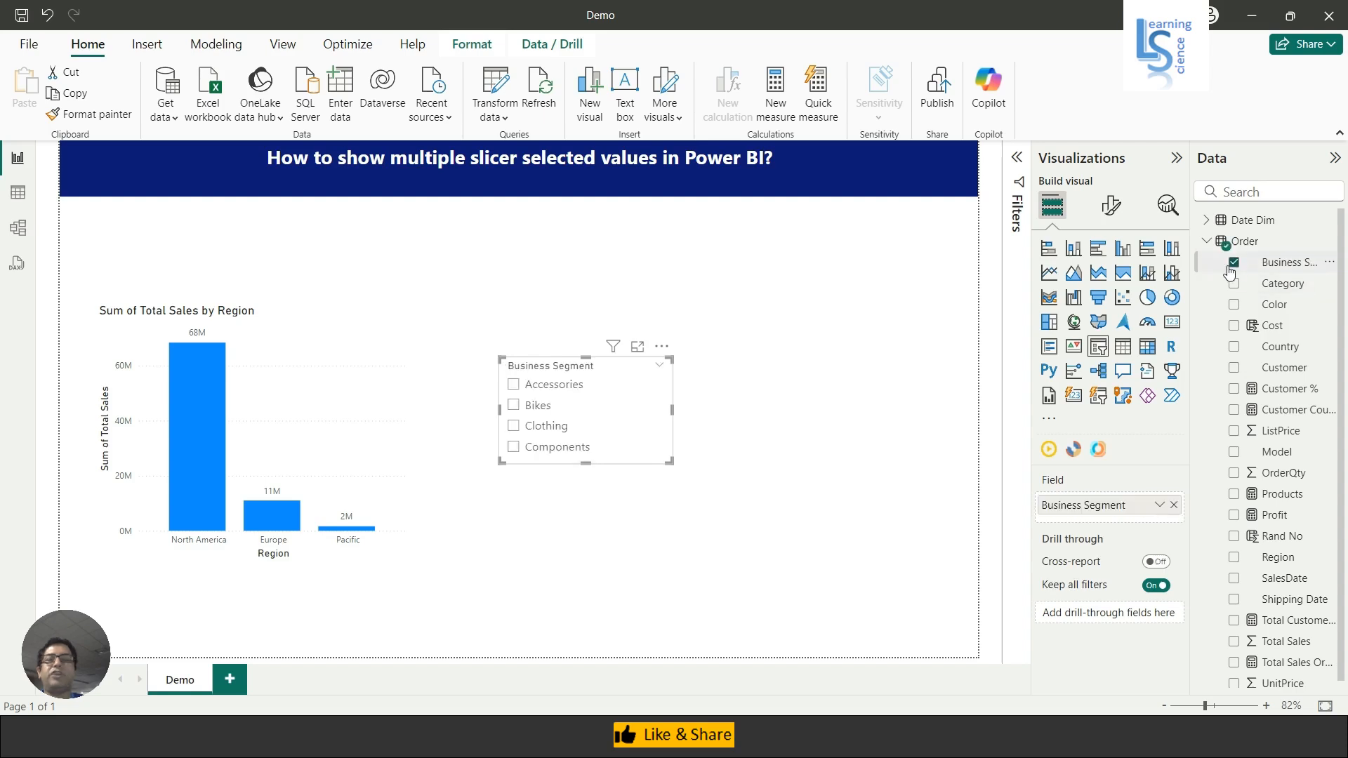
drag(586, 463, 582, 522)
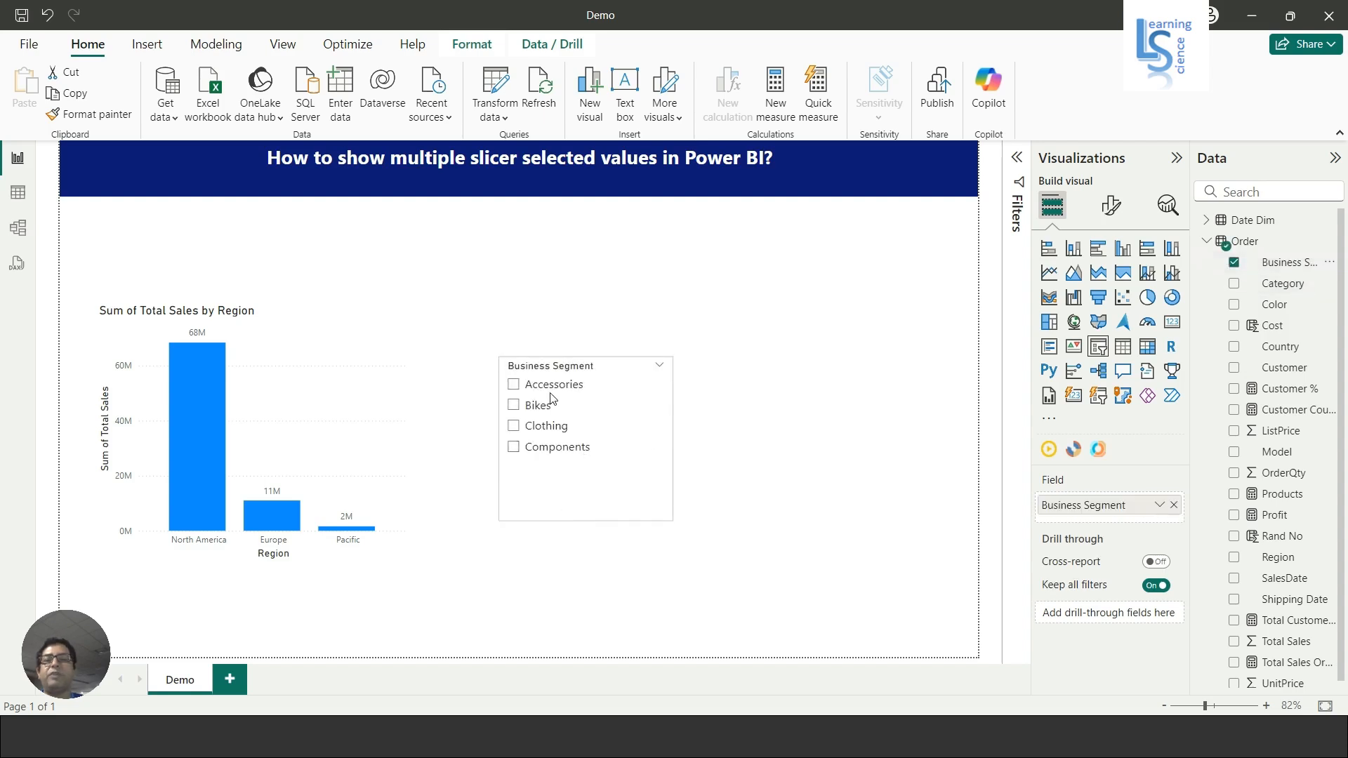
Enable the "Select all" option and disable multi-select with CTRL for the Business Segment slicer.
click(1112, 207)
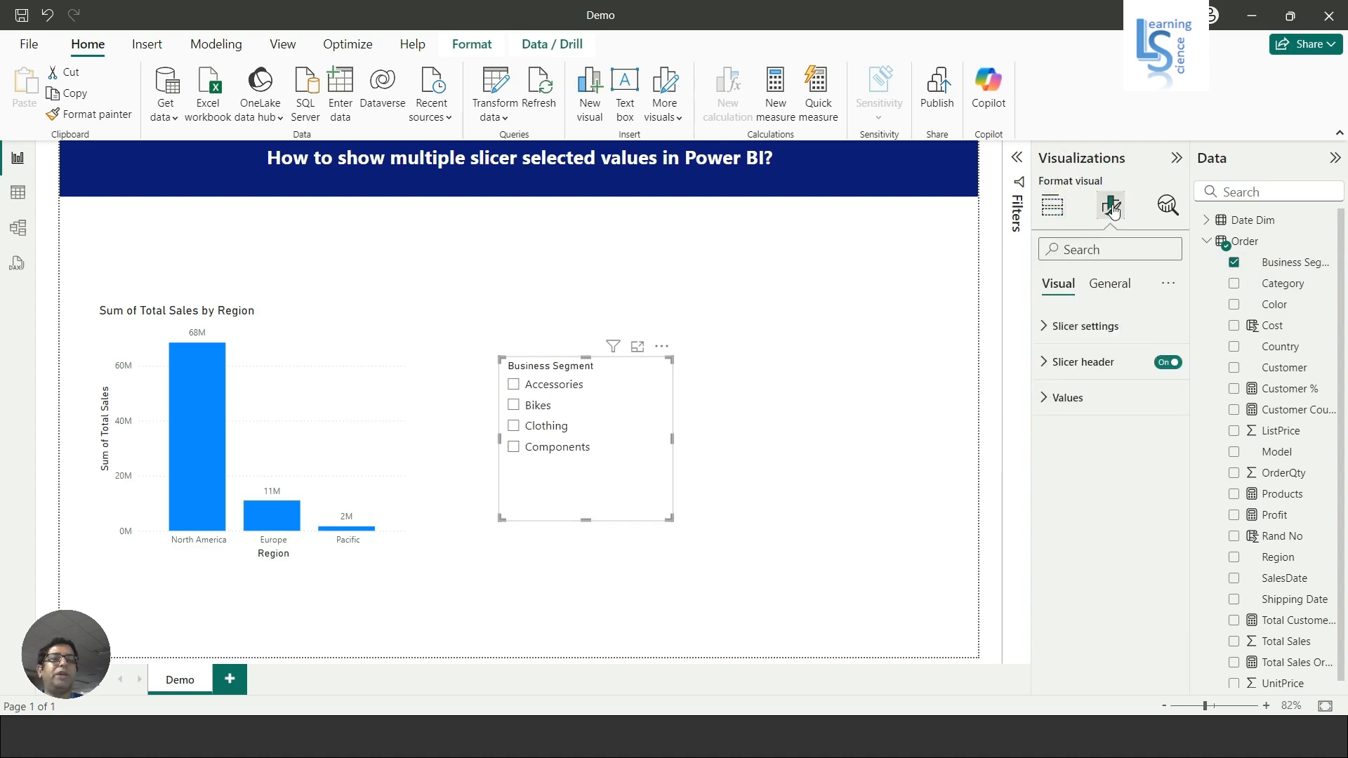
click(1051, 333)
click(1053, 456)
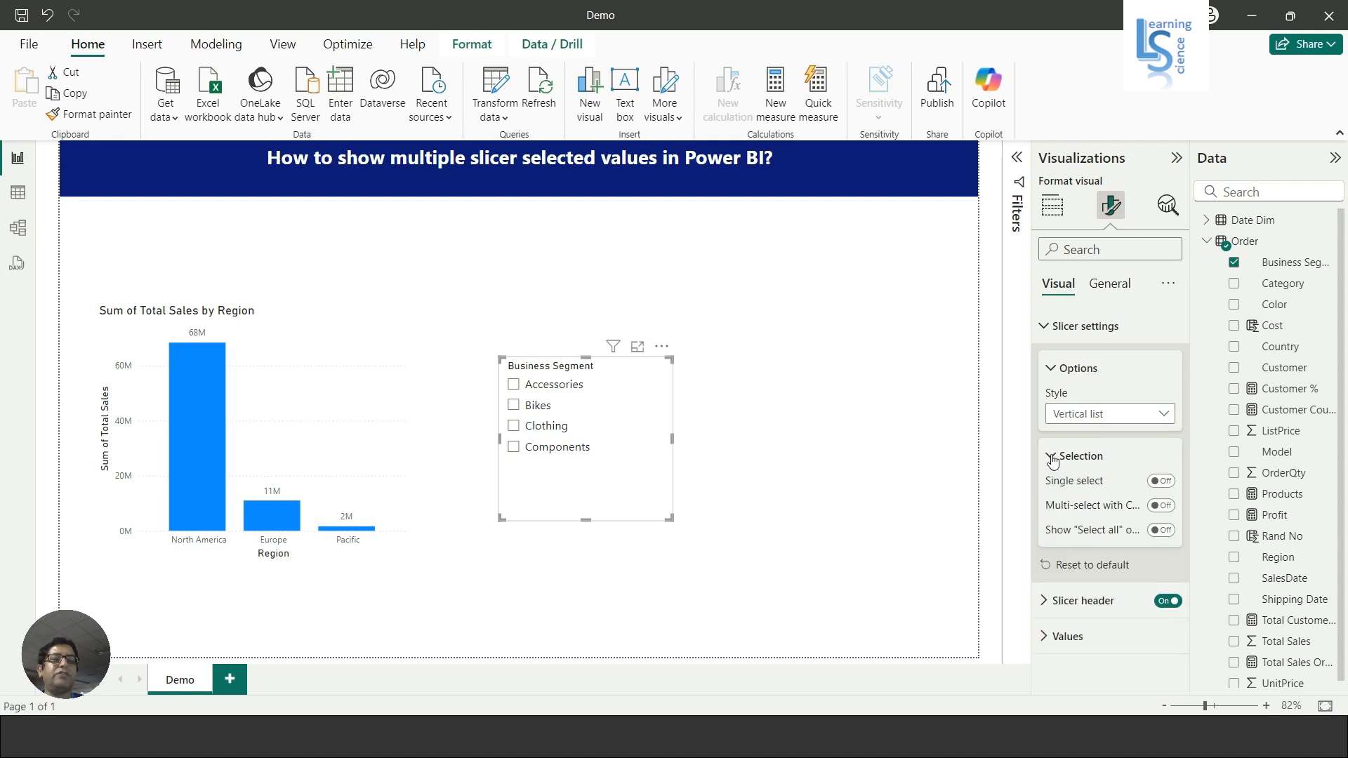
click(1160, 530)
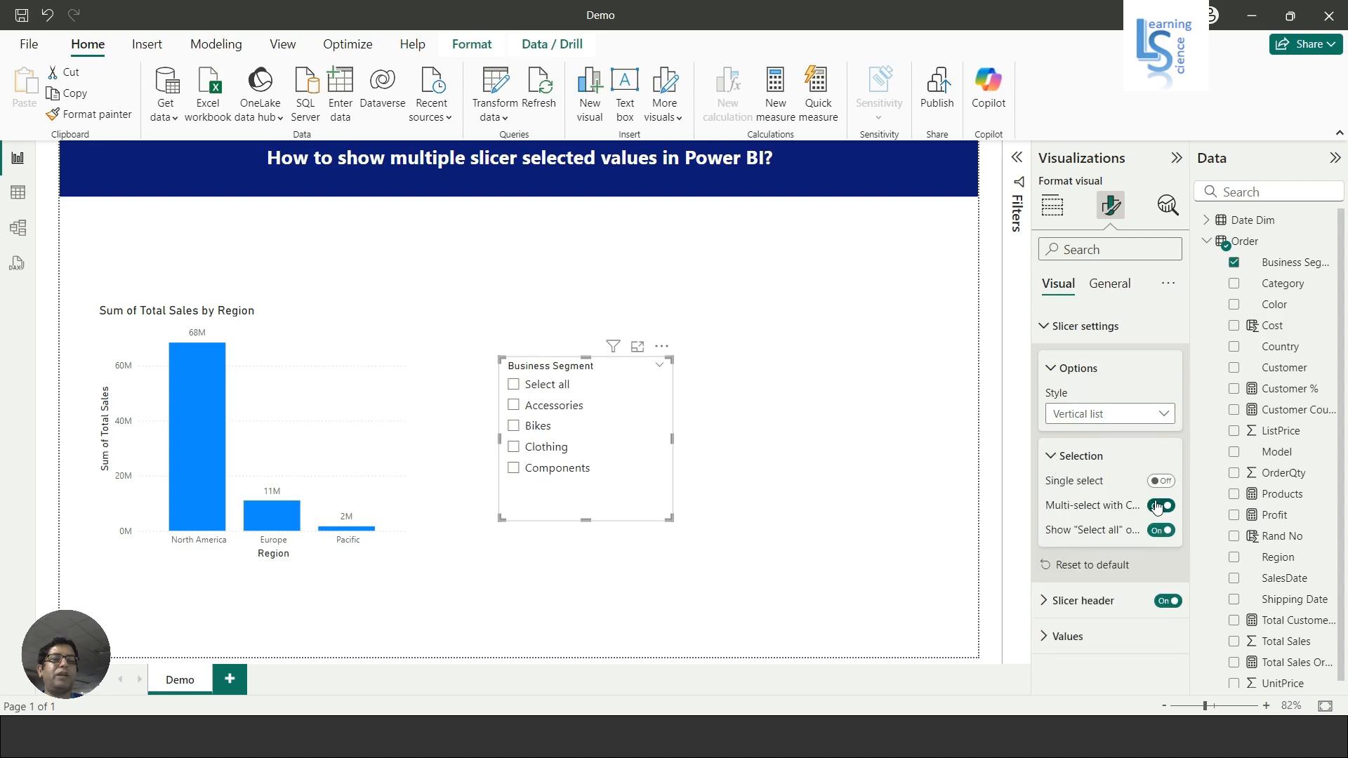
click(1158, 506)
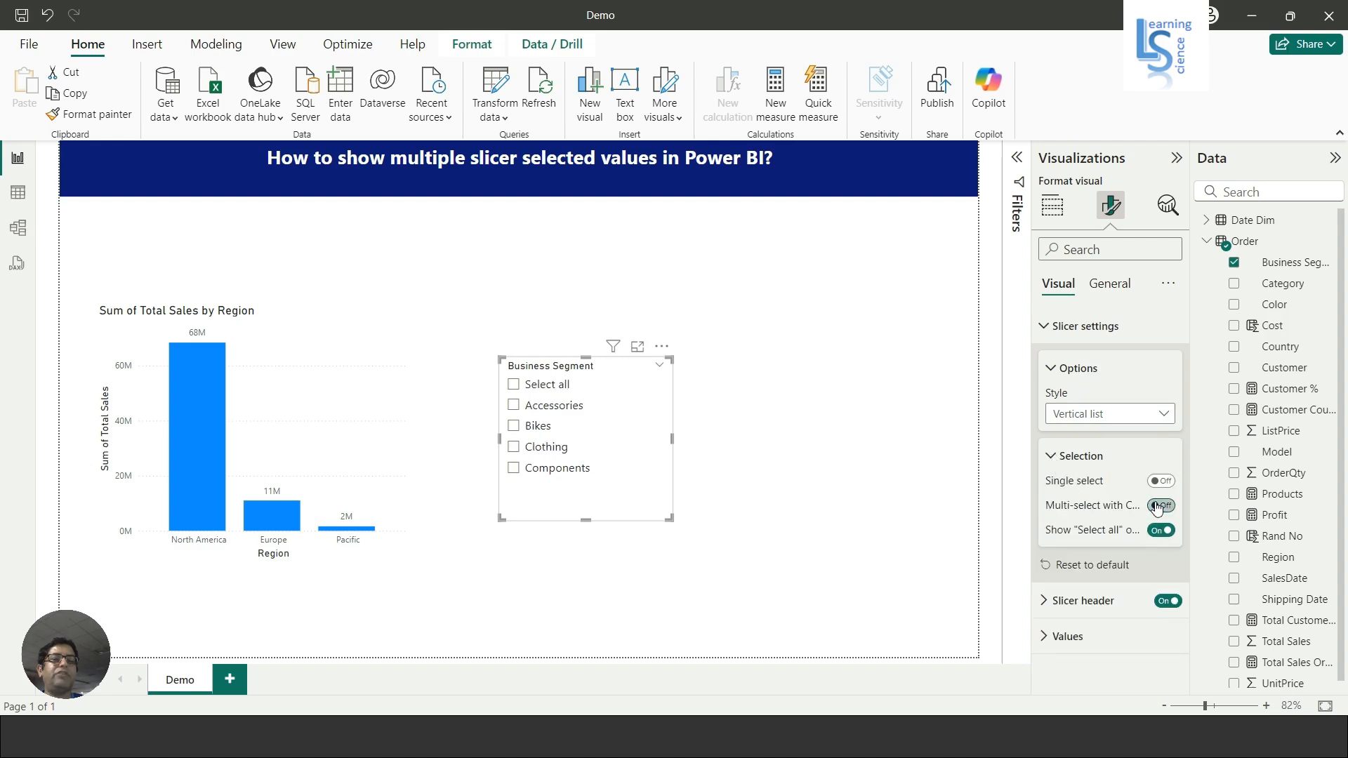
click(1176, 160)
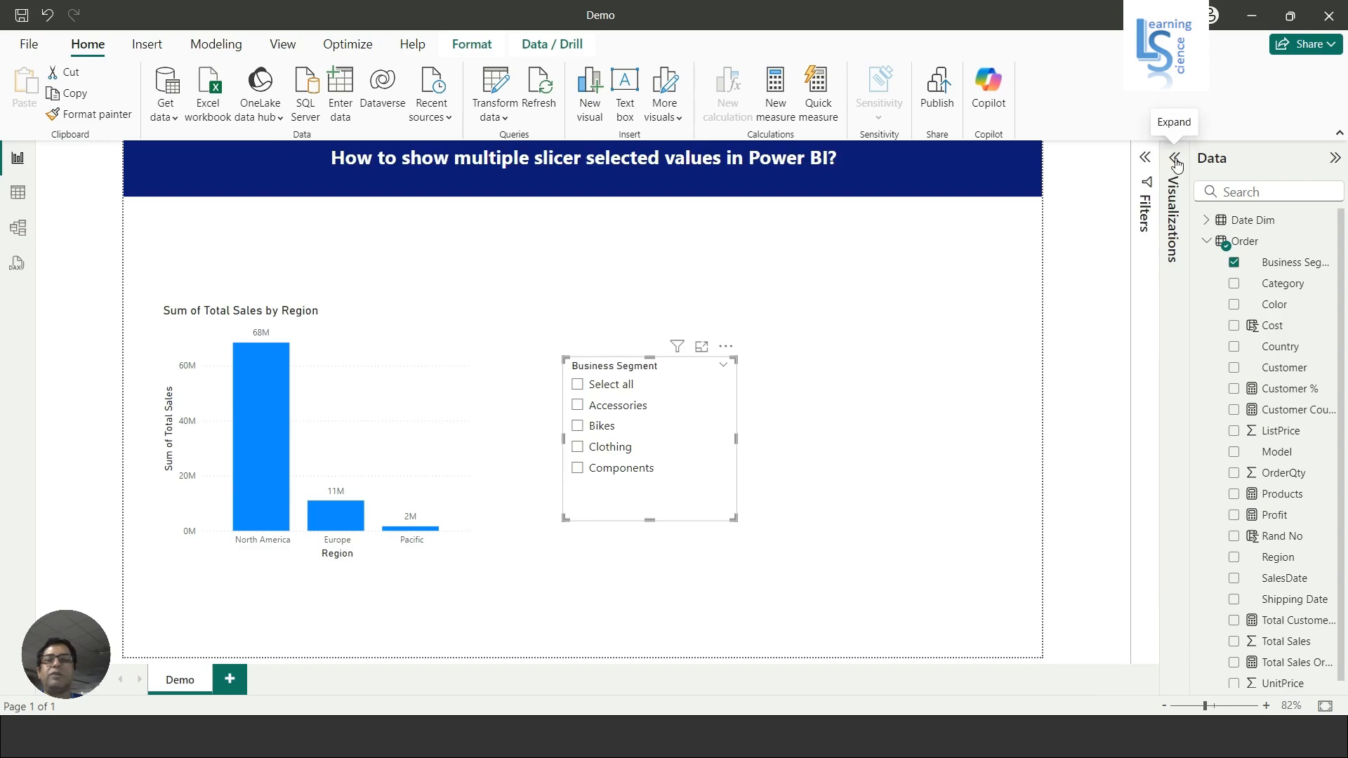
Filter the chart by Accessories and Bikes in the Business Segment slicer.
click(579, 406)
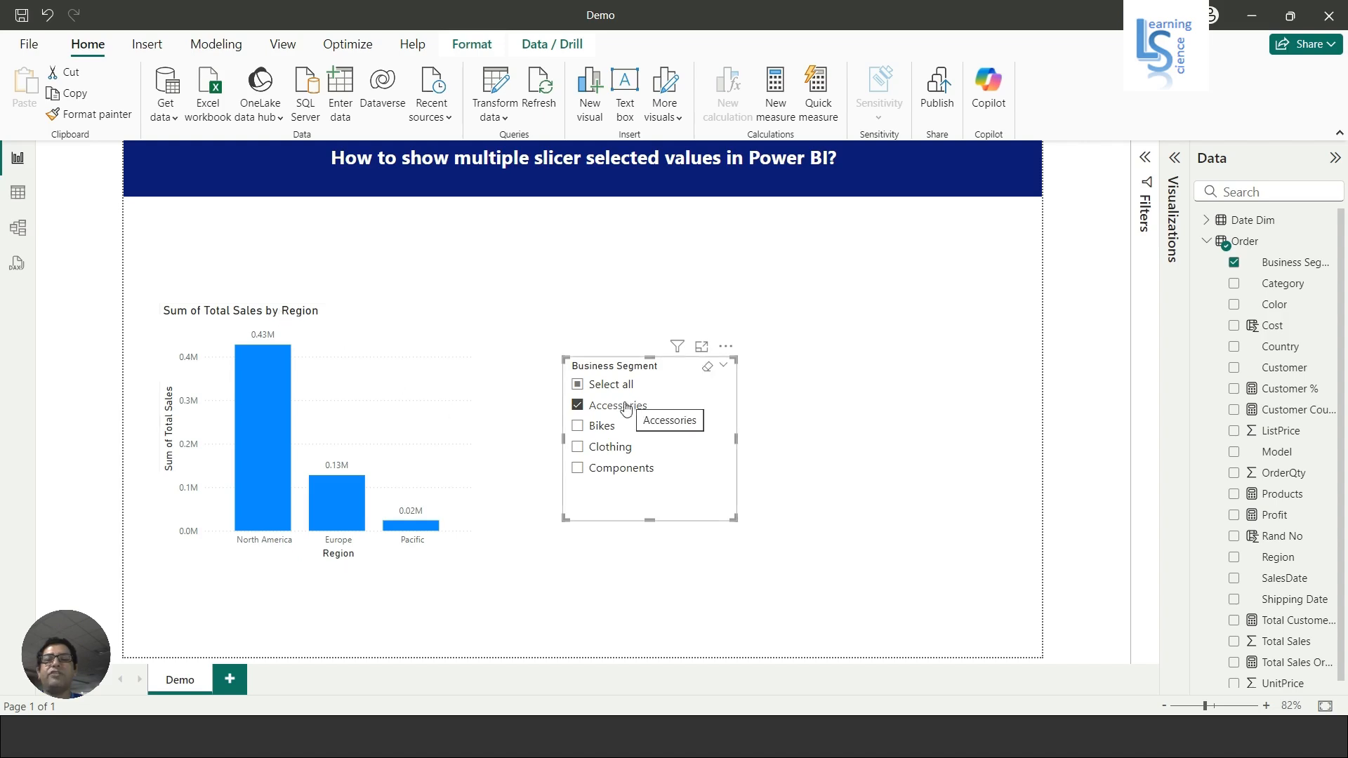
click(577, 429)
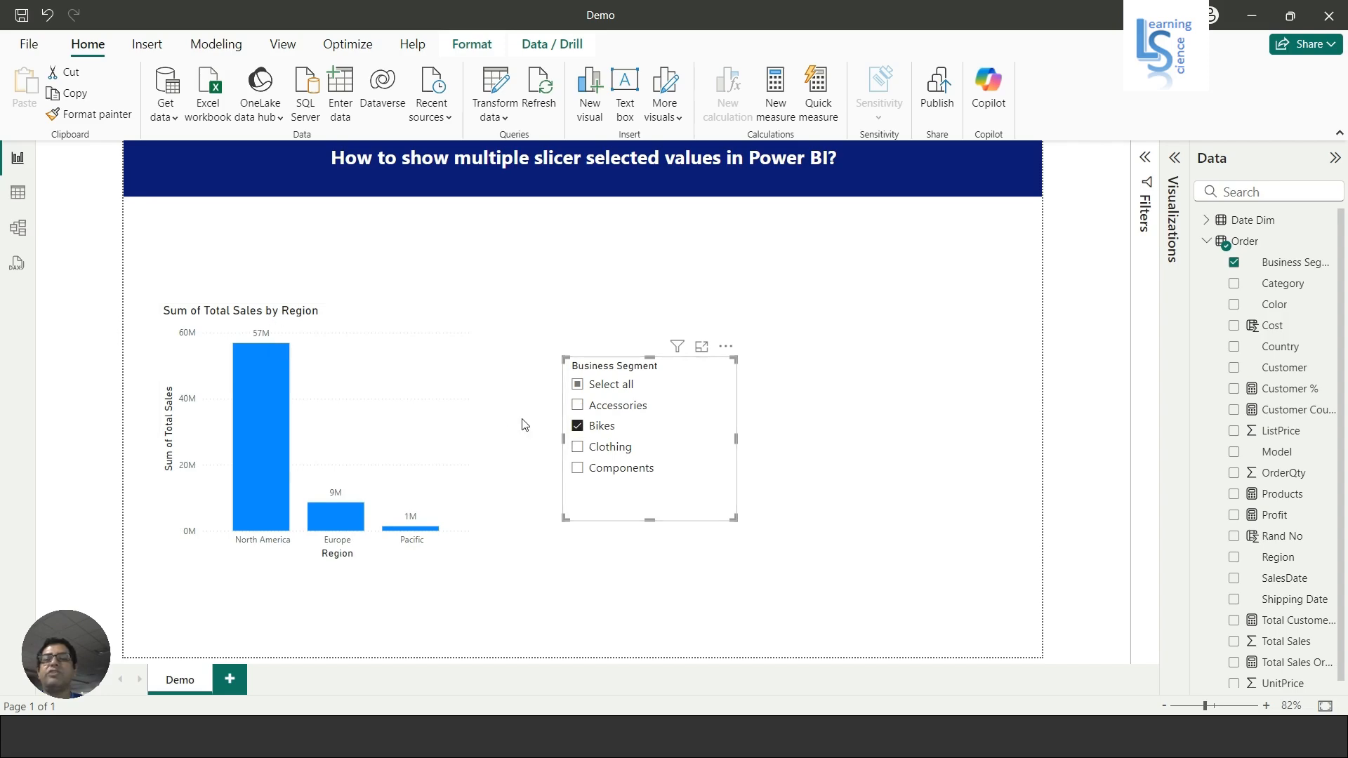
click(577, 407)
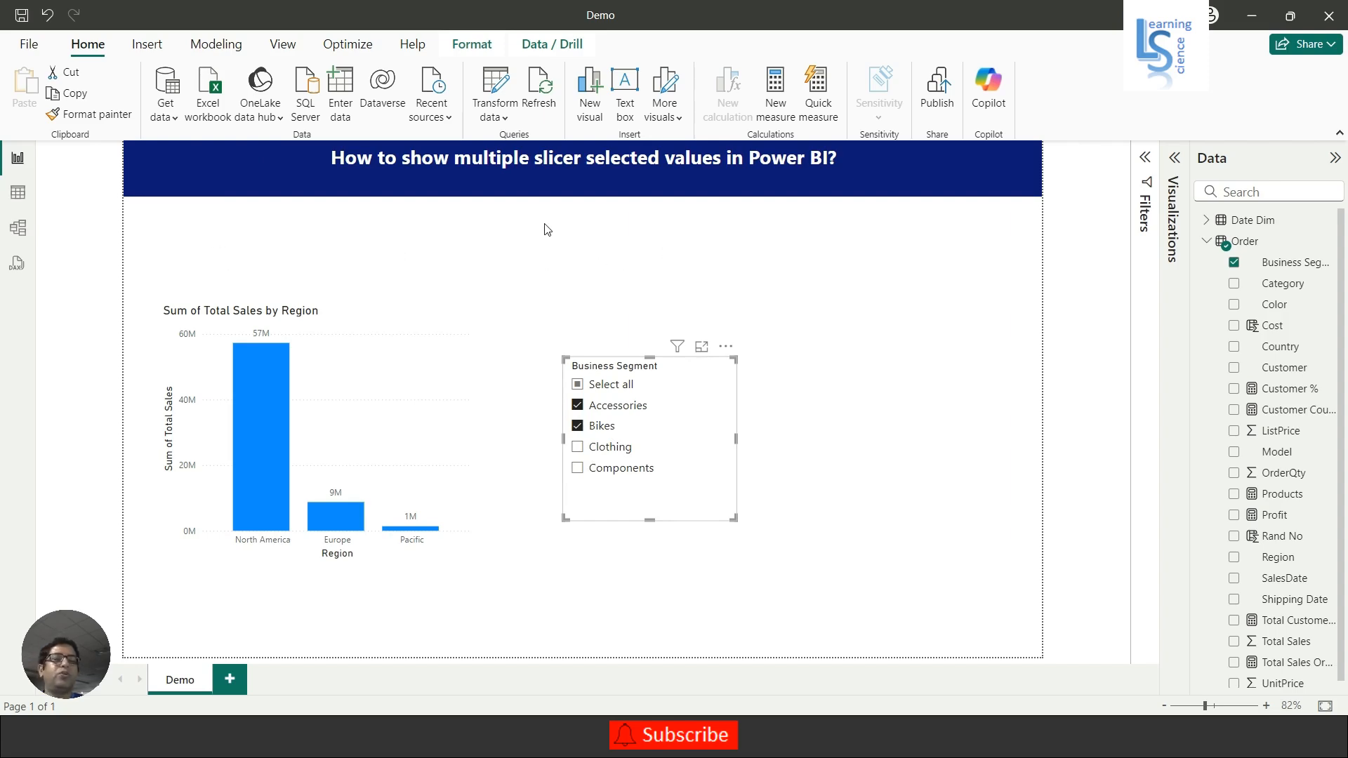
Create a new measure in the Order table and name it Selected Business Segment.
right_click(1285, 375)
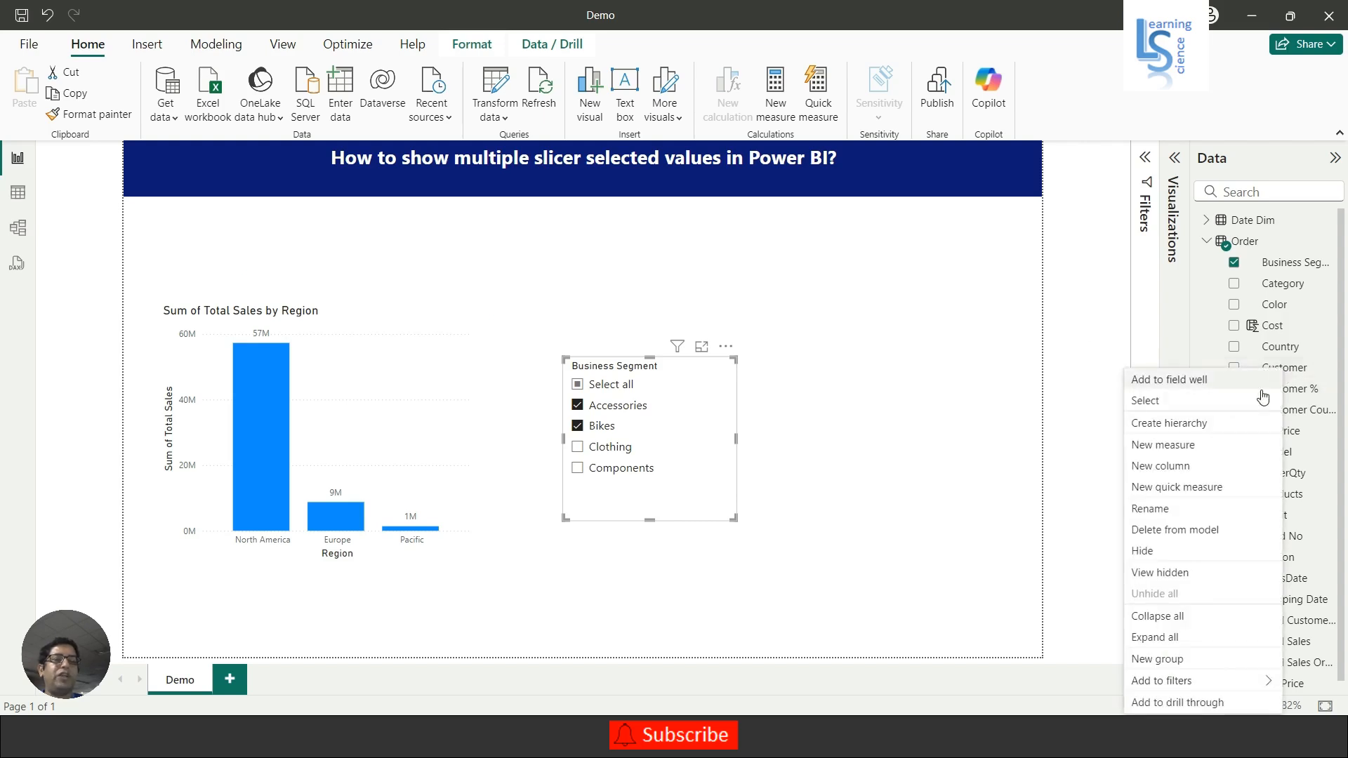
click(1181, 446)
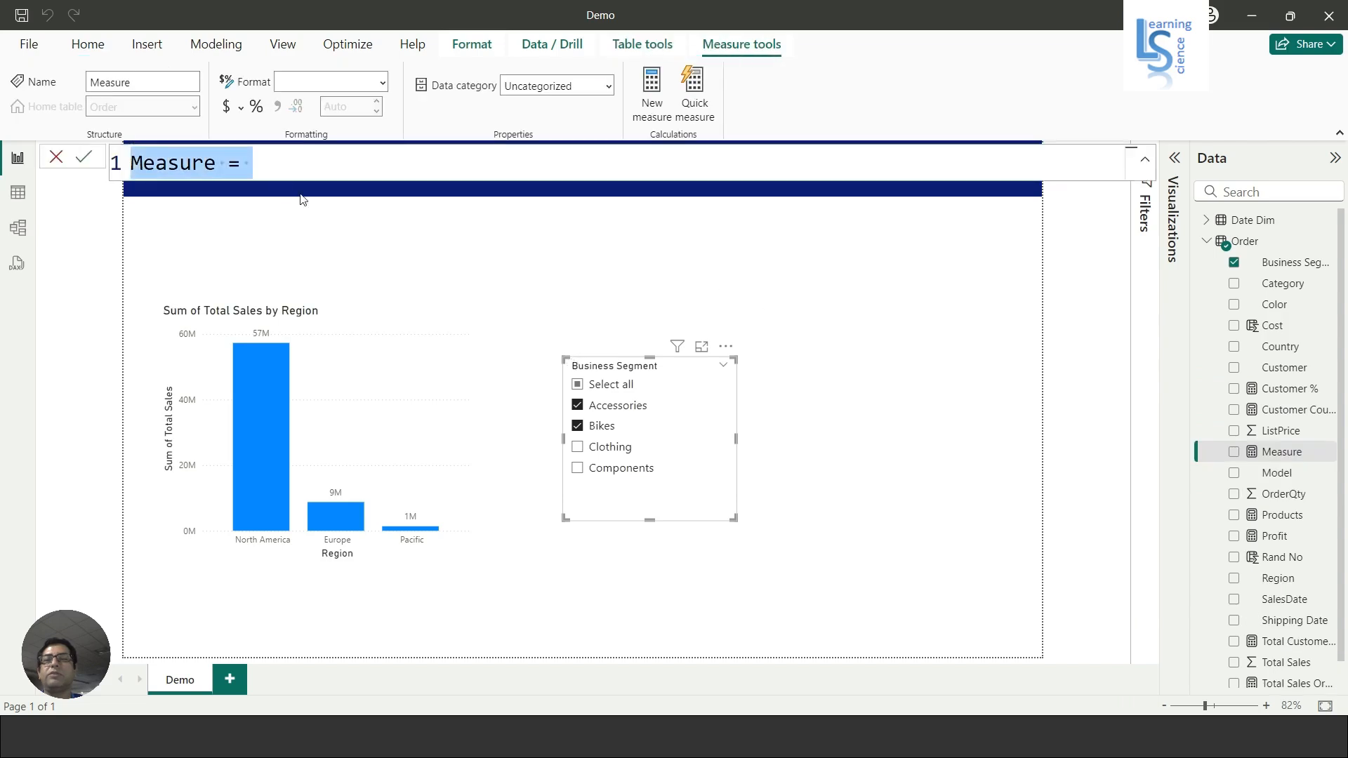
click(265, 162)
drag(216, 163, 99, 166)
text(Se)
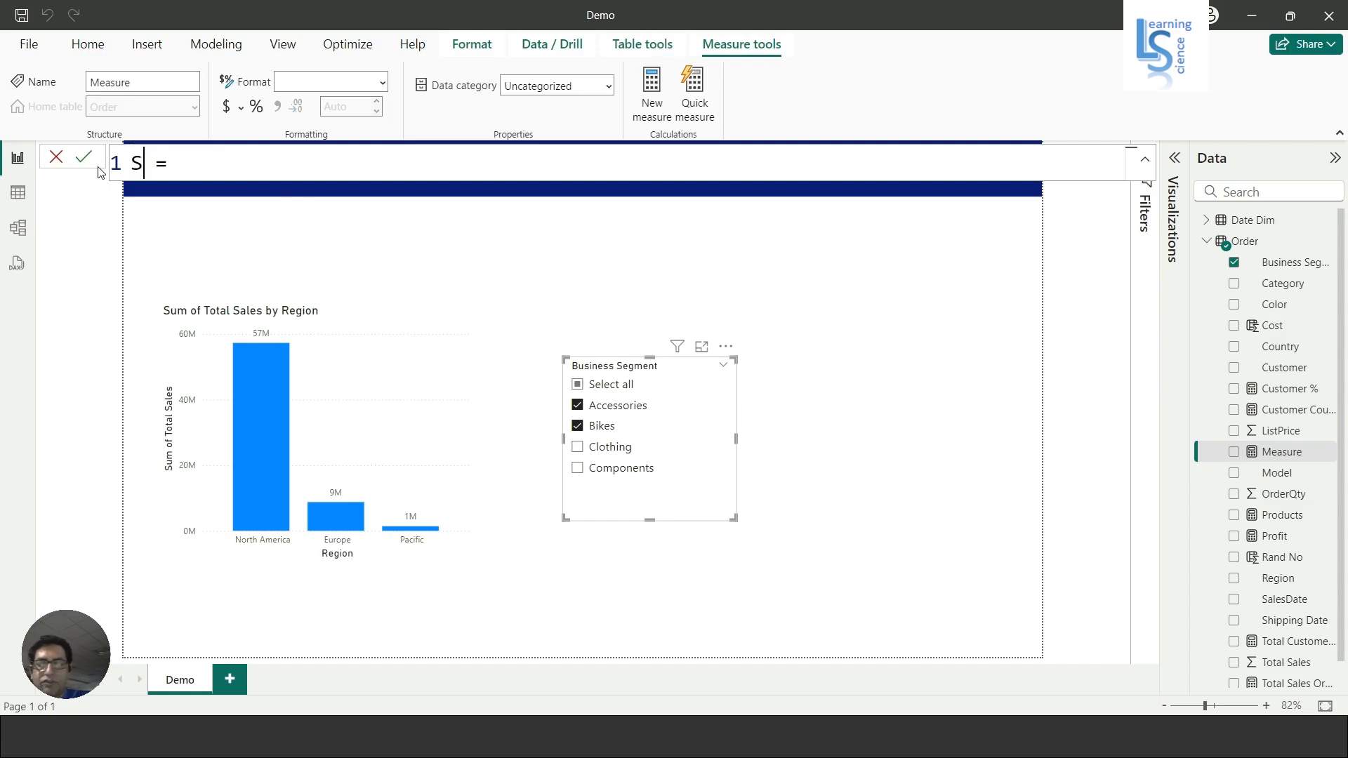
text(lected)
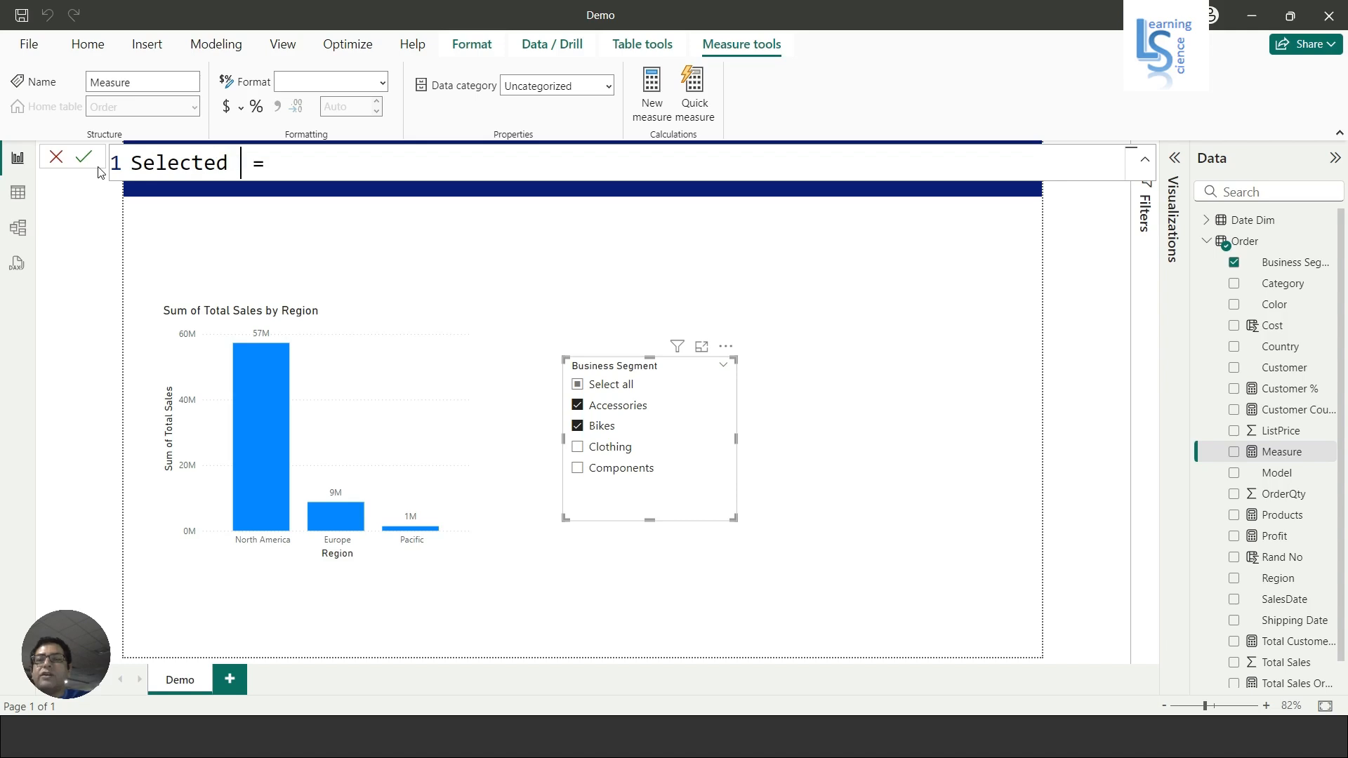
text( Busine)
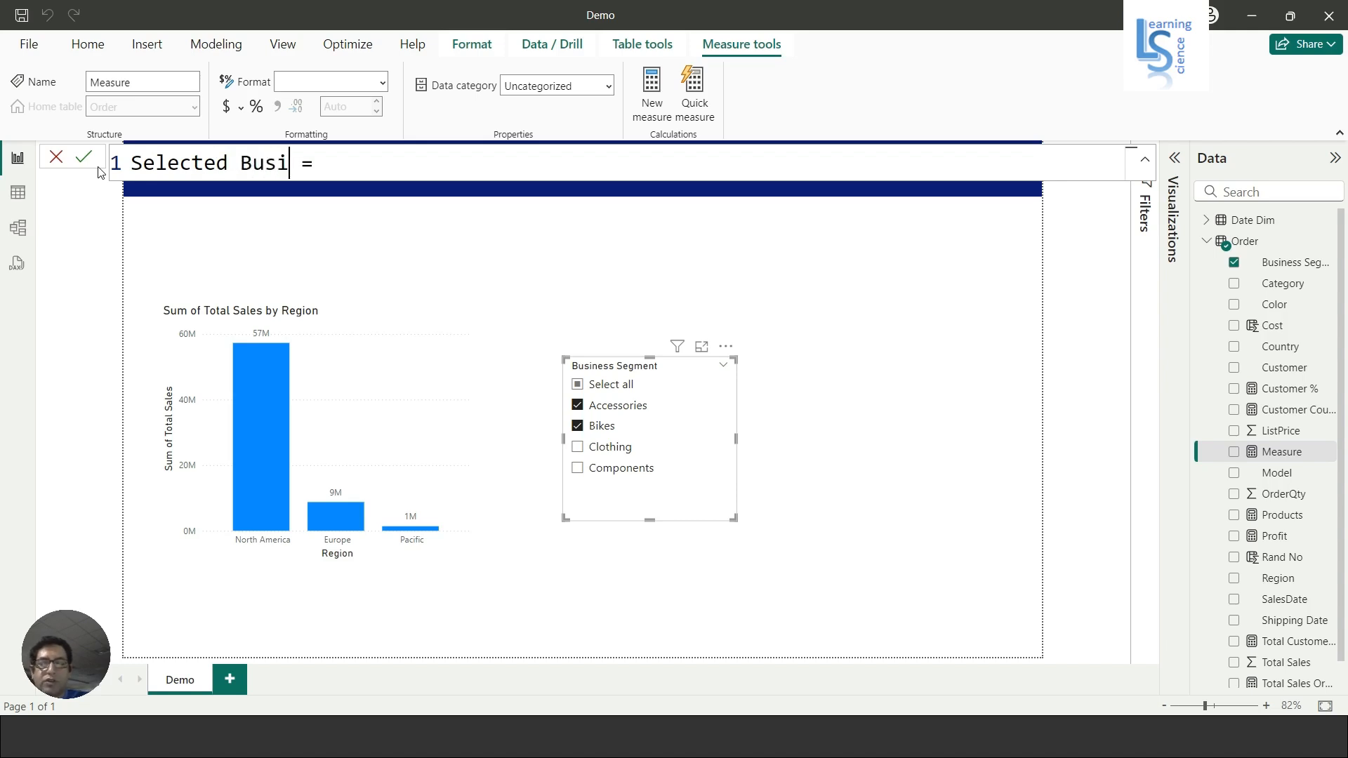
text(ss S)
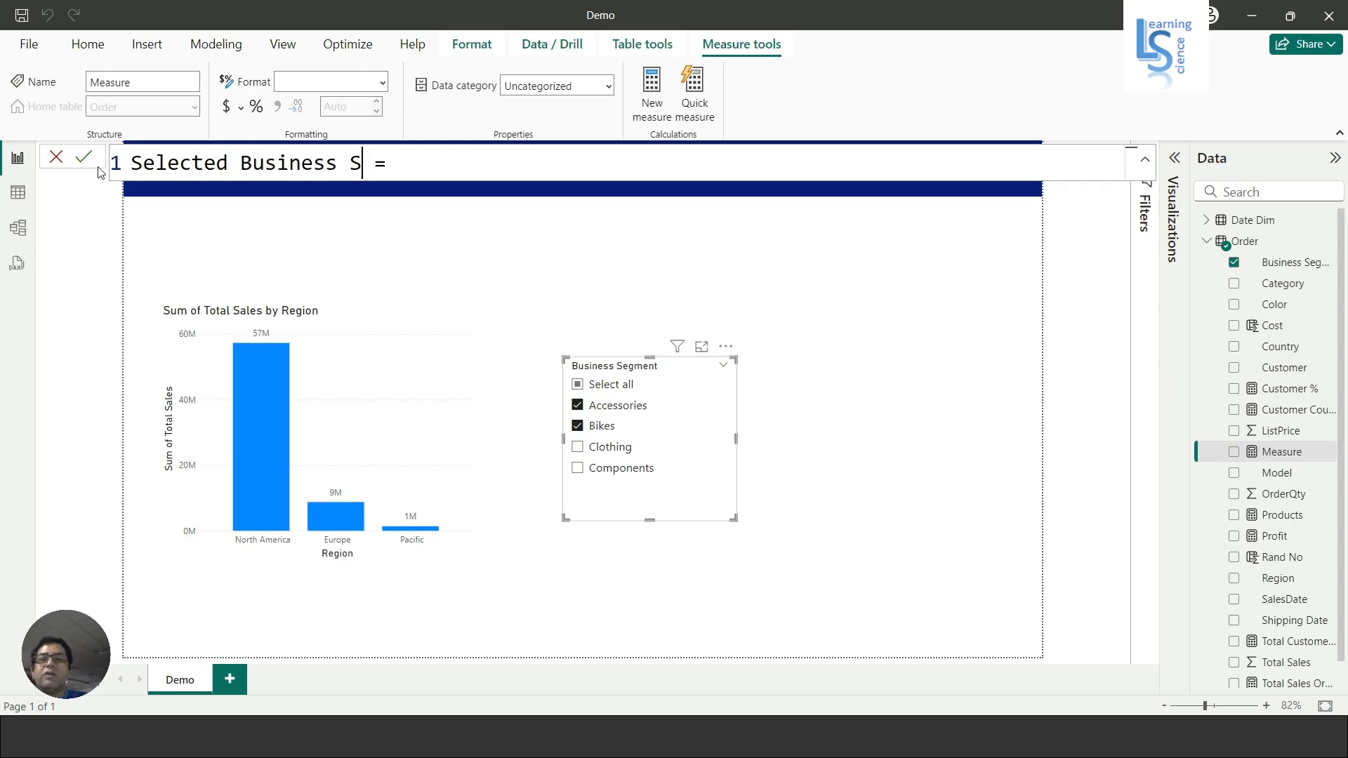
text(egment)
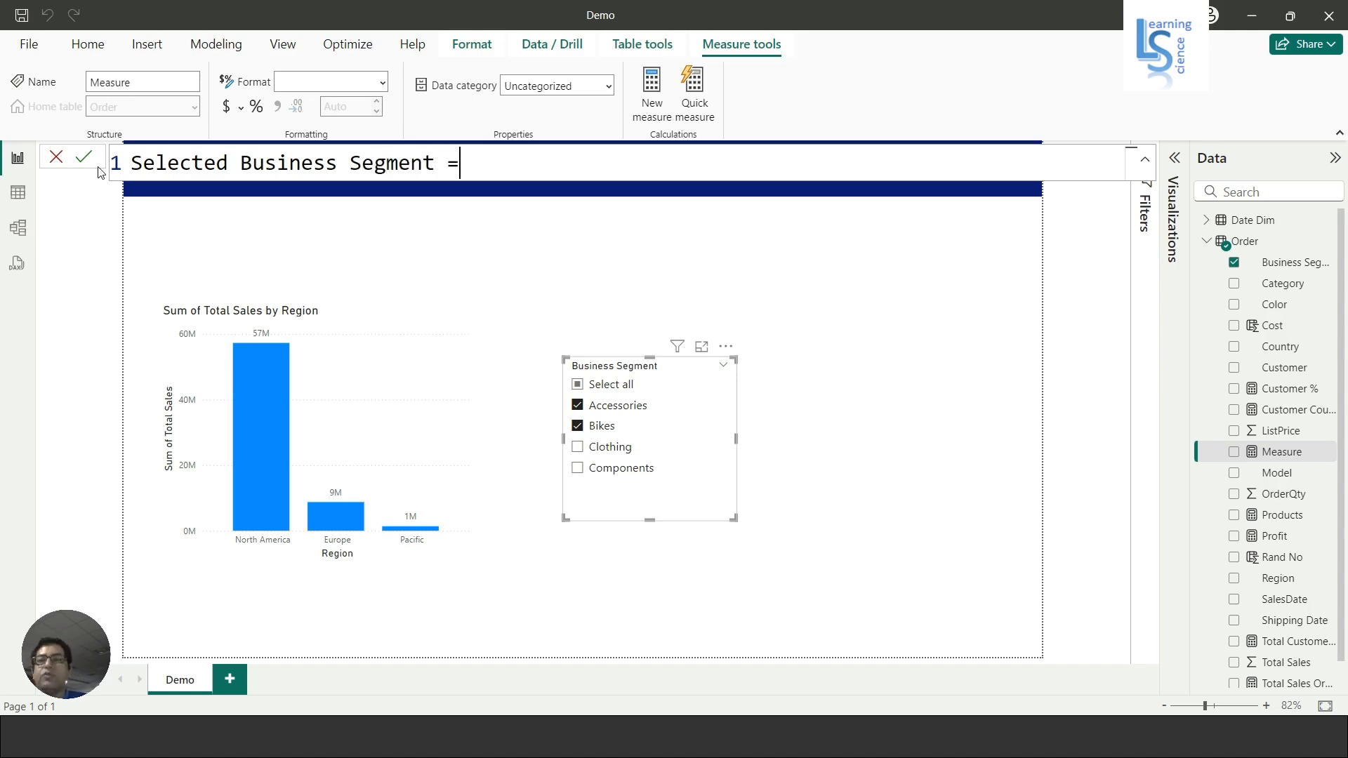
Start the measure's formula on a new indented line with CONCATENATEX over VALUES('Order'[Business Segment]).
key(shift+Return)
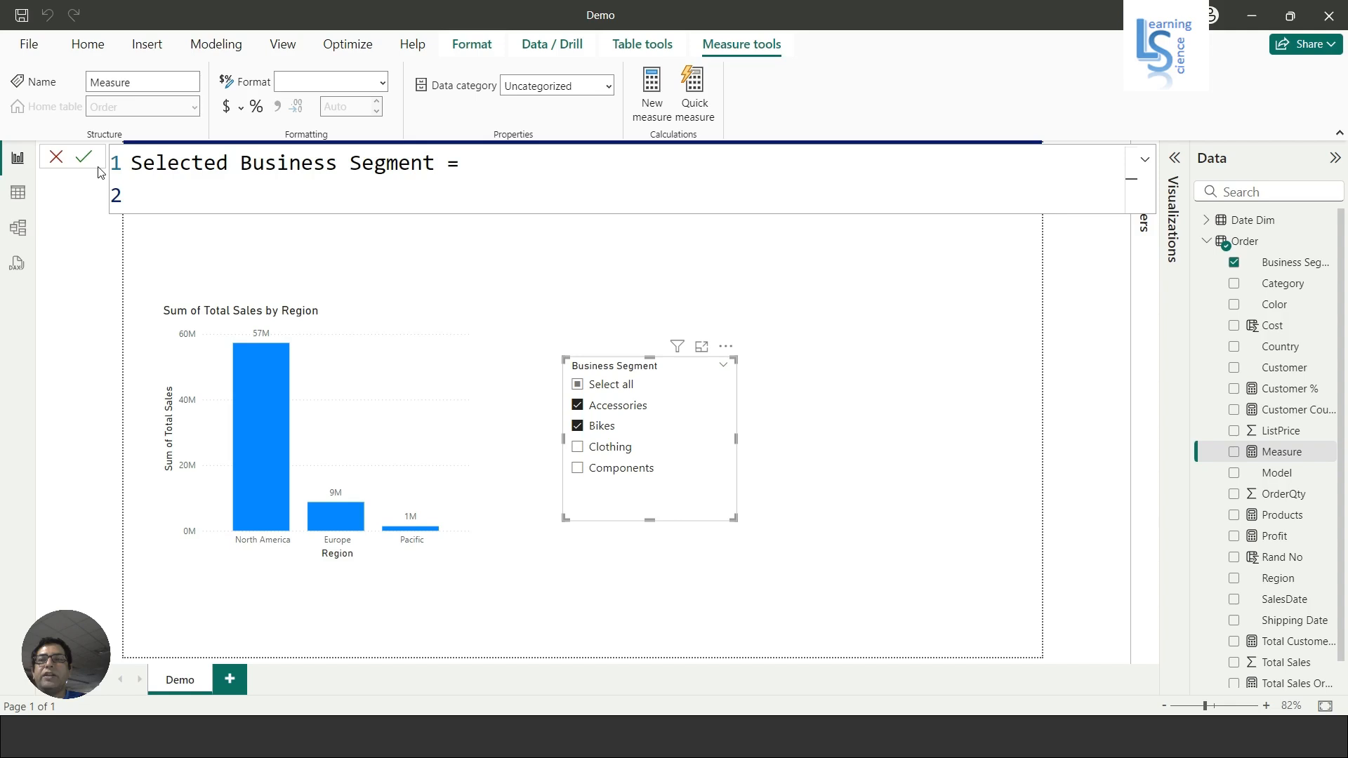
key(Tab)
text(Con)
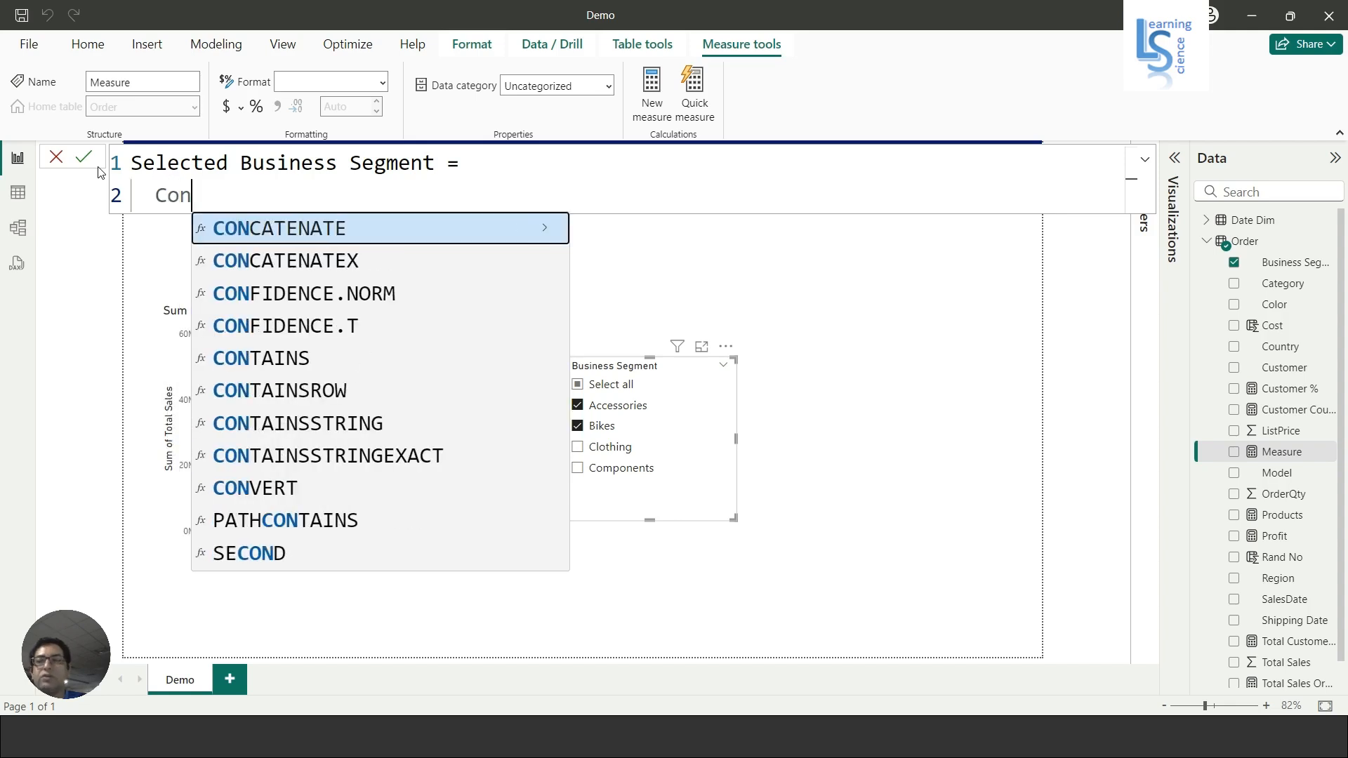
key(Down)
key(Tab)
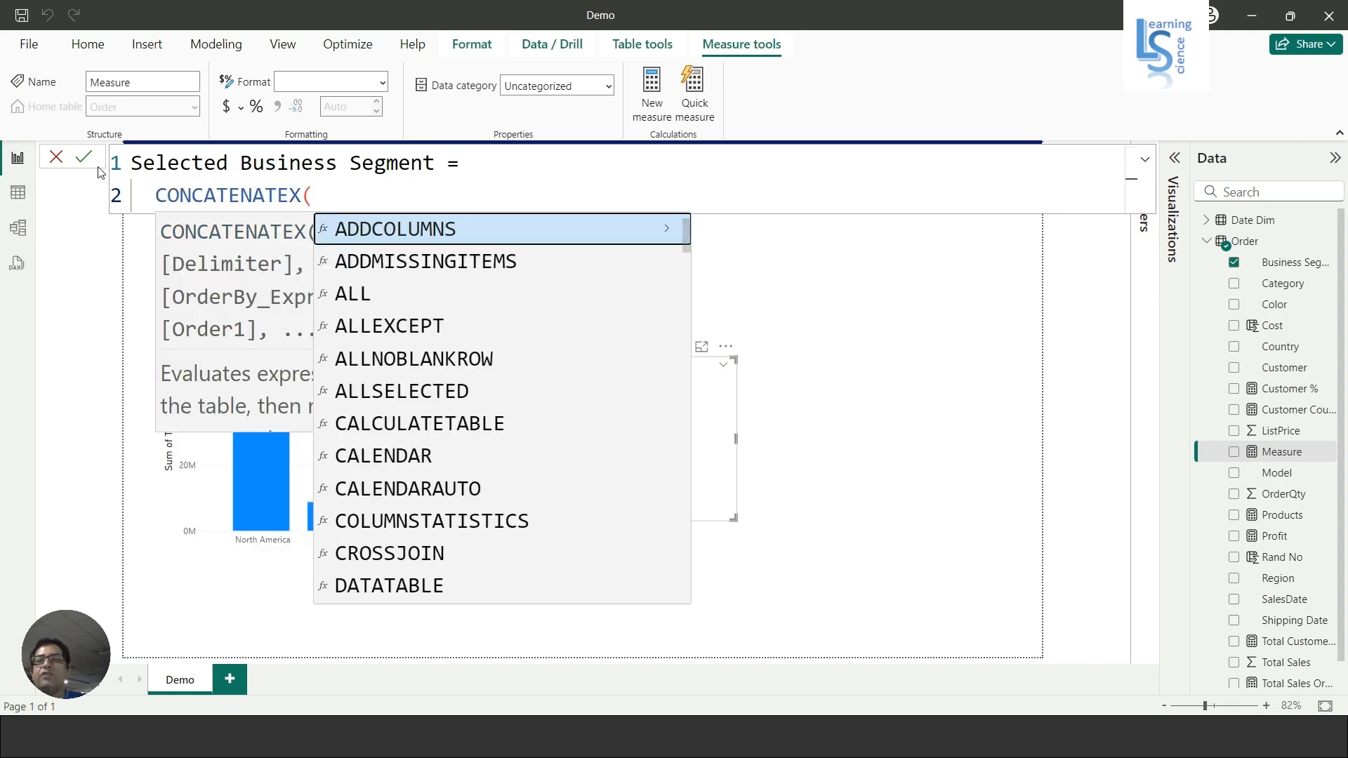
text(value)
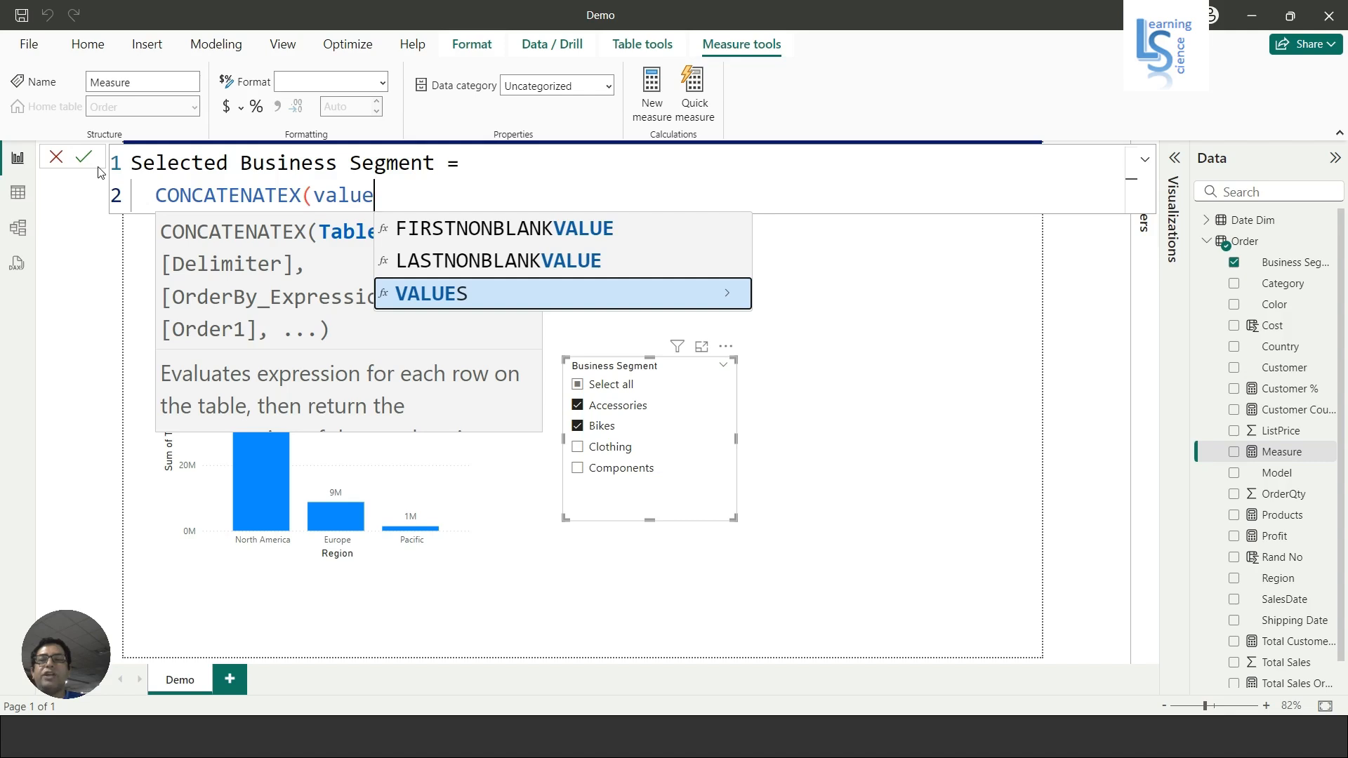
key(Tab)
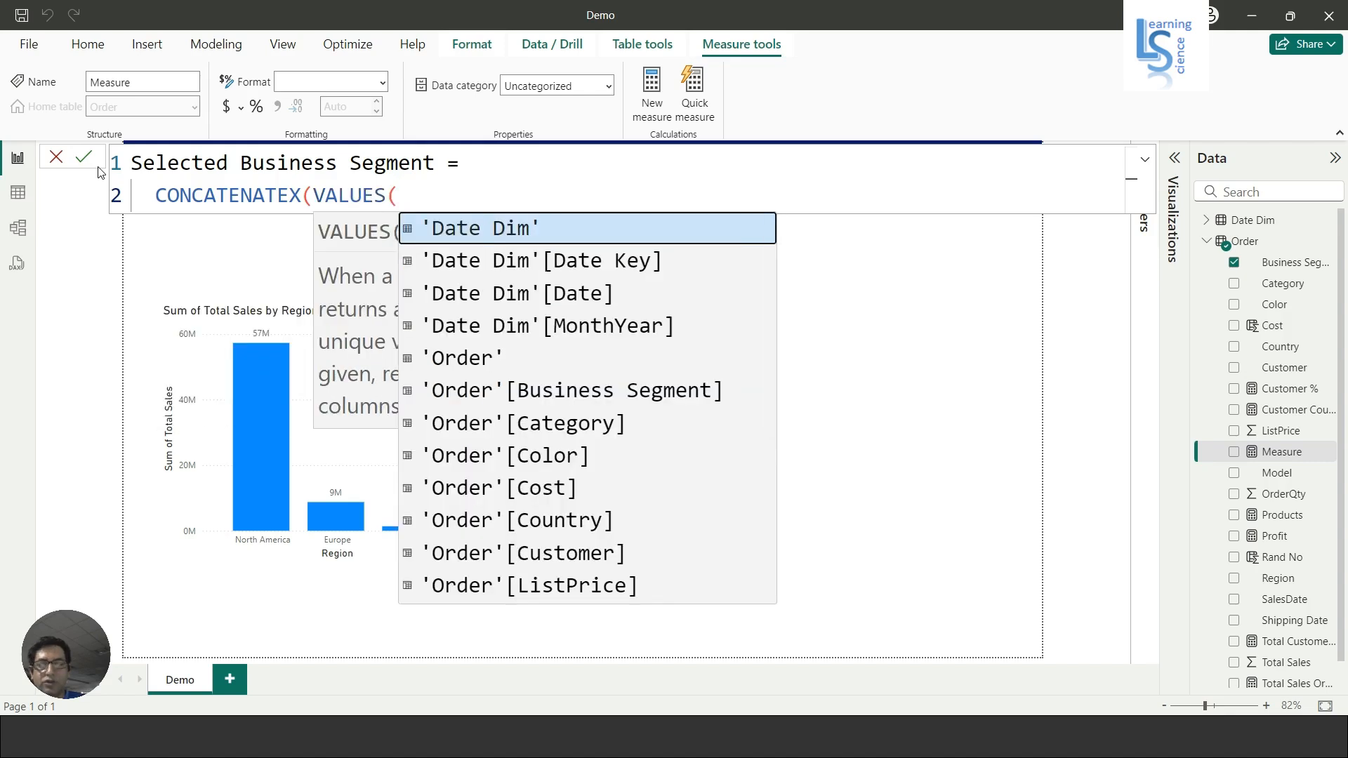
text(ord)
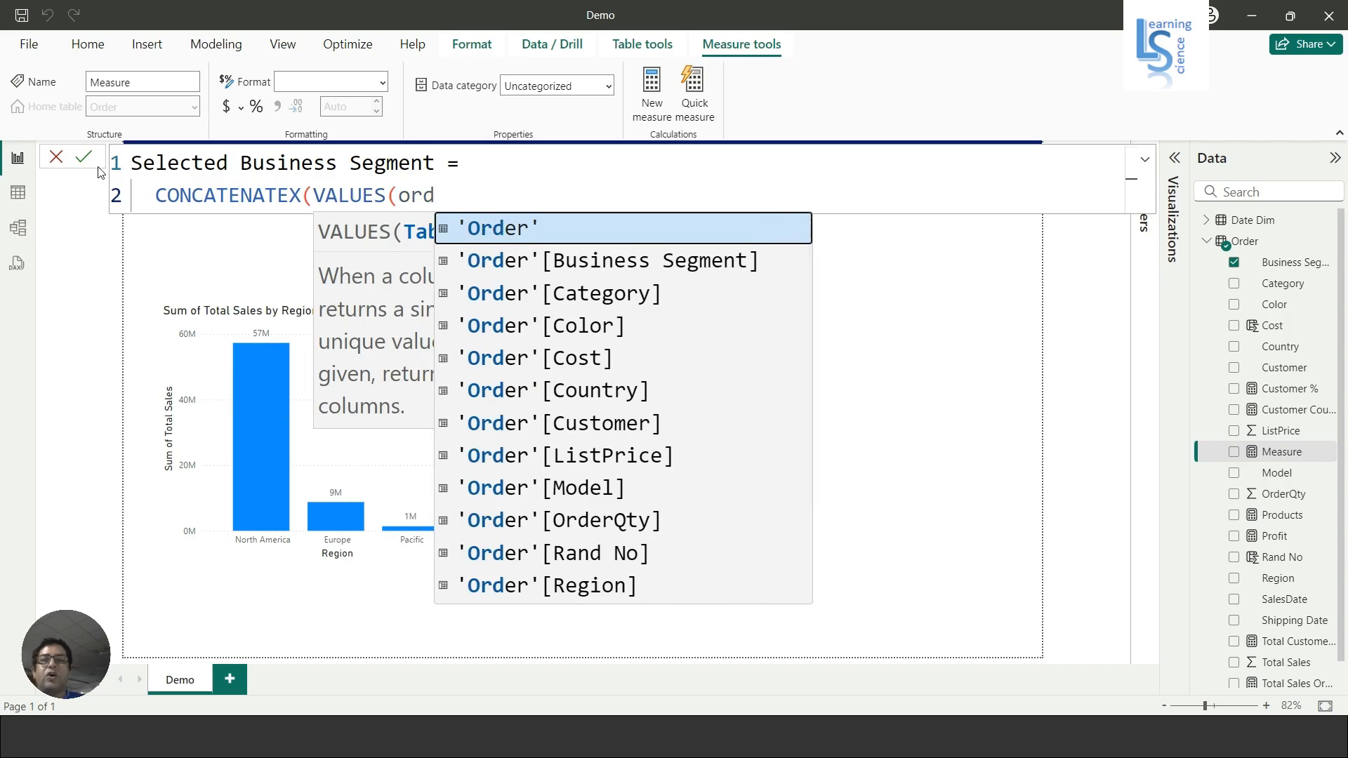
key(Down)
key(Tab)
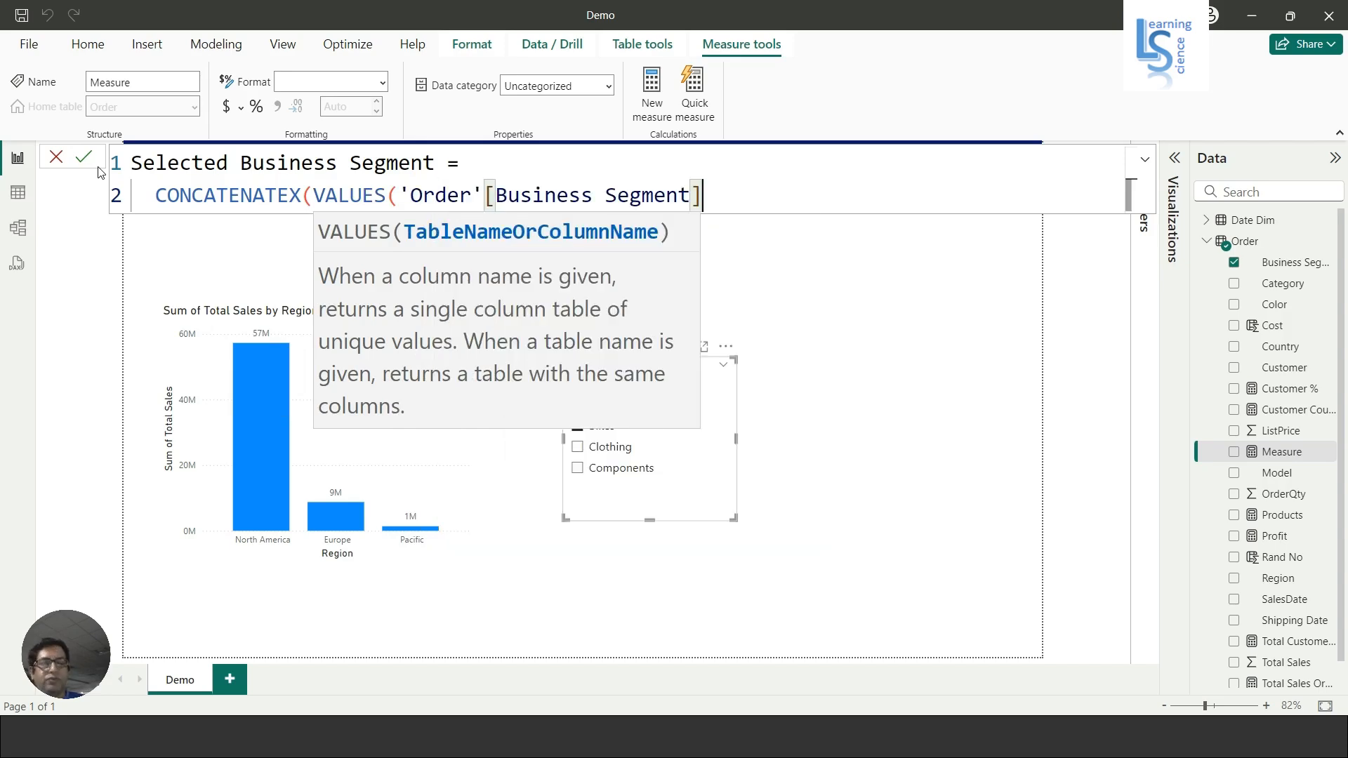
text())
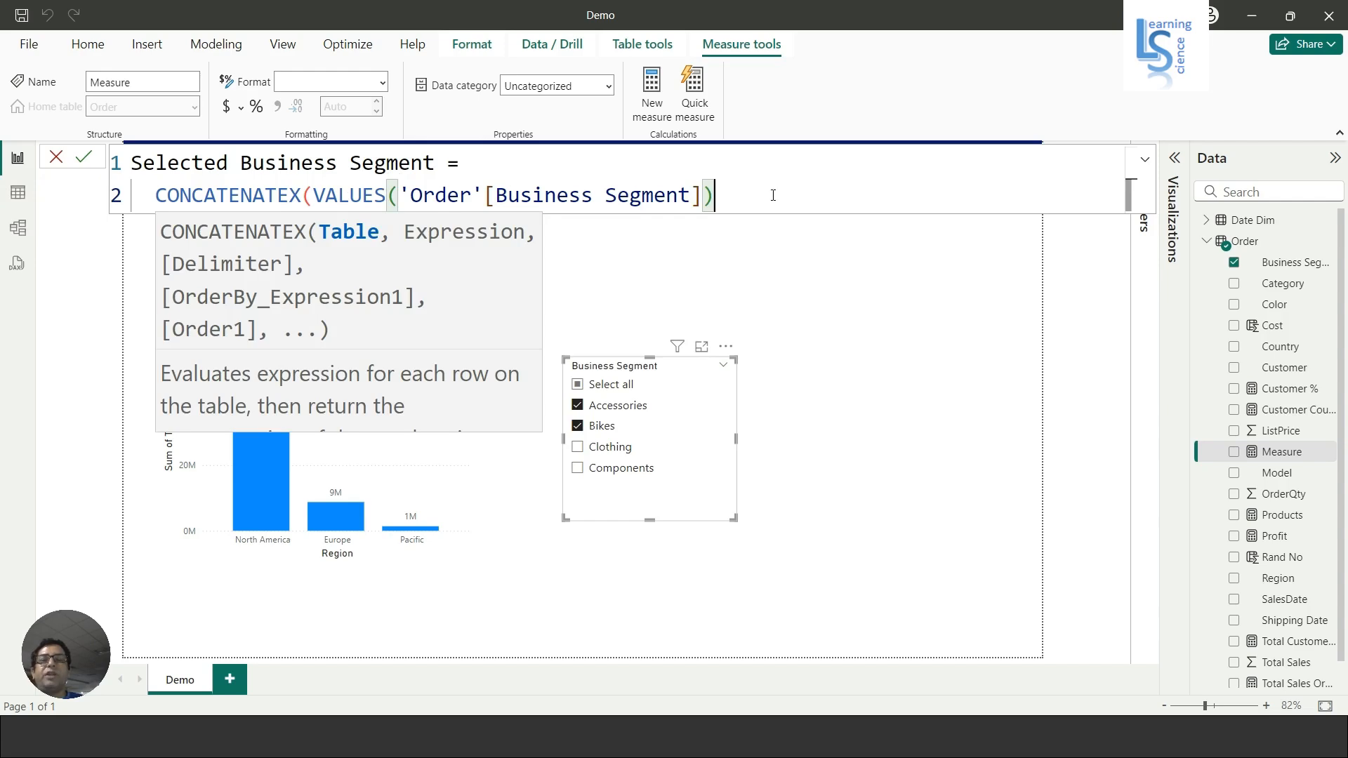
Add 'Order'[Business Segment] as the CONCATENATEX expression and ", " on a new line as its delimiter.
text(,)
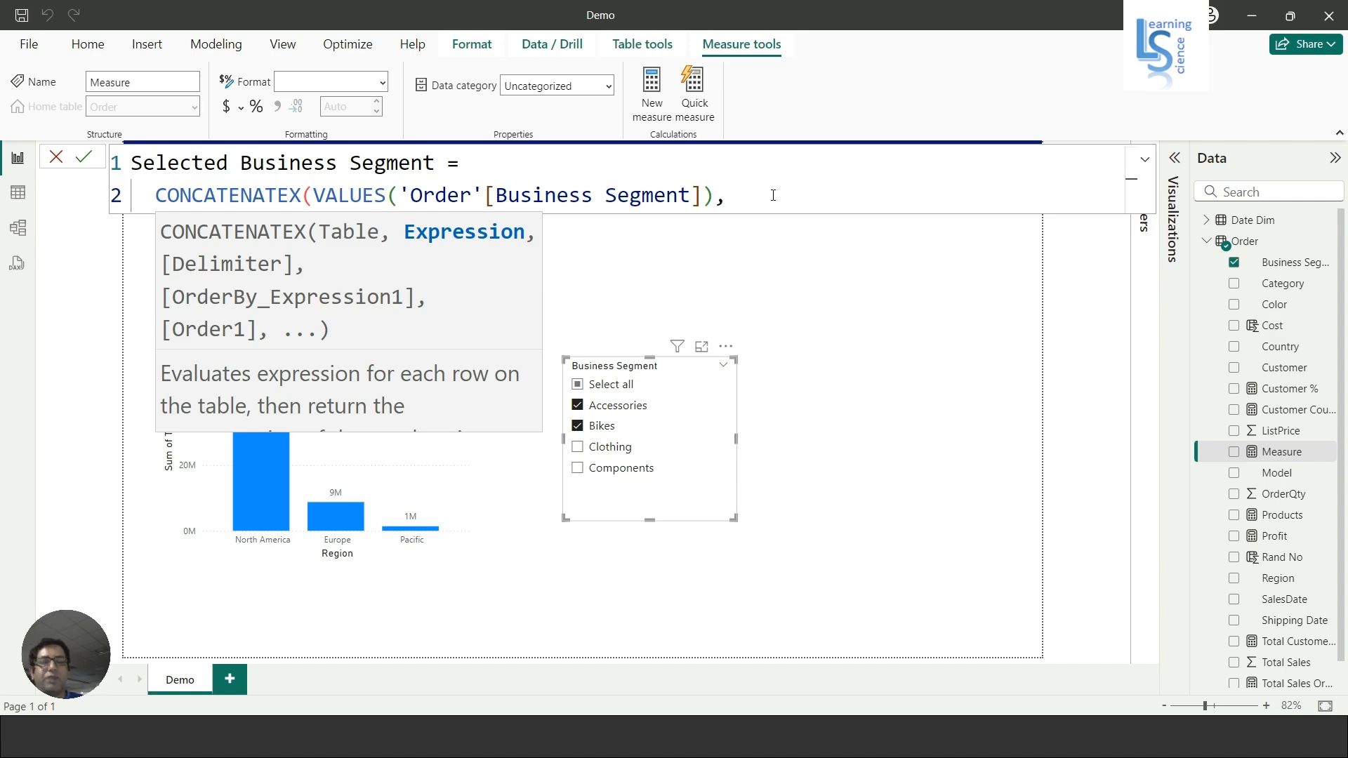
text(ord)
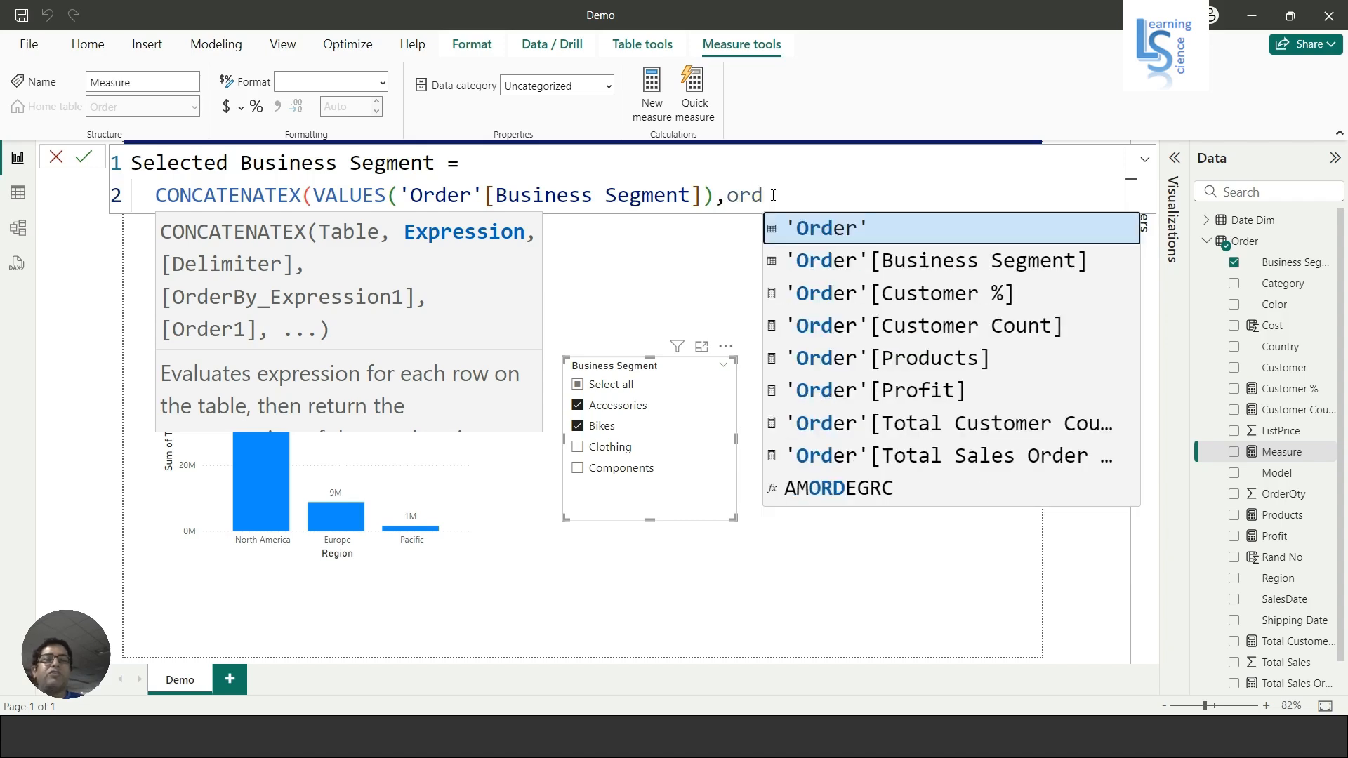
key(Down)
key(Tab)
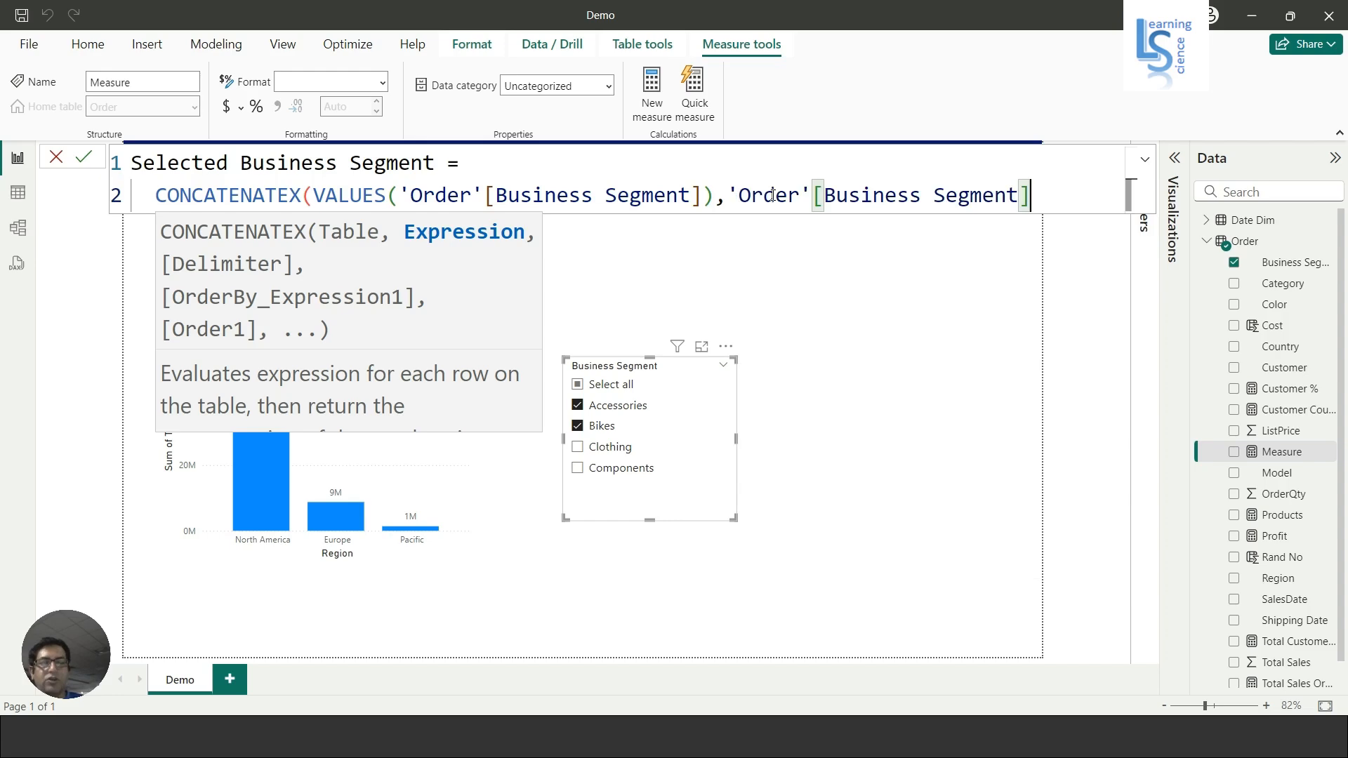
text(,)
key(shift+Return)
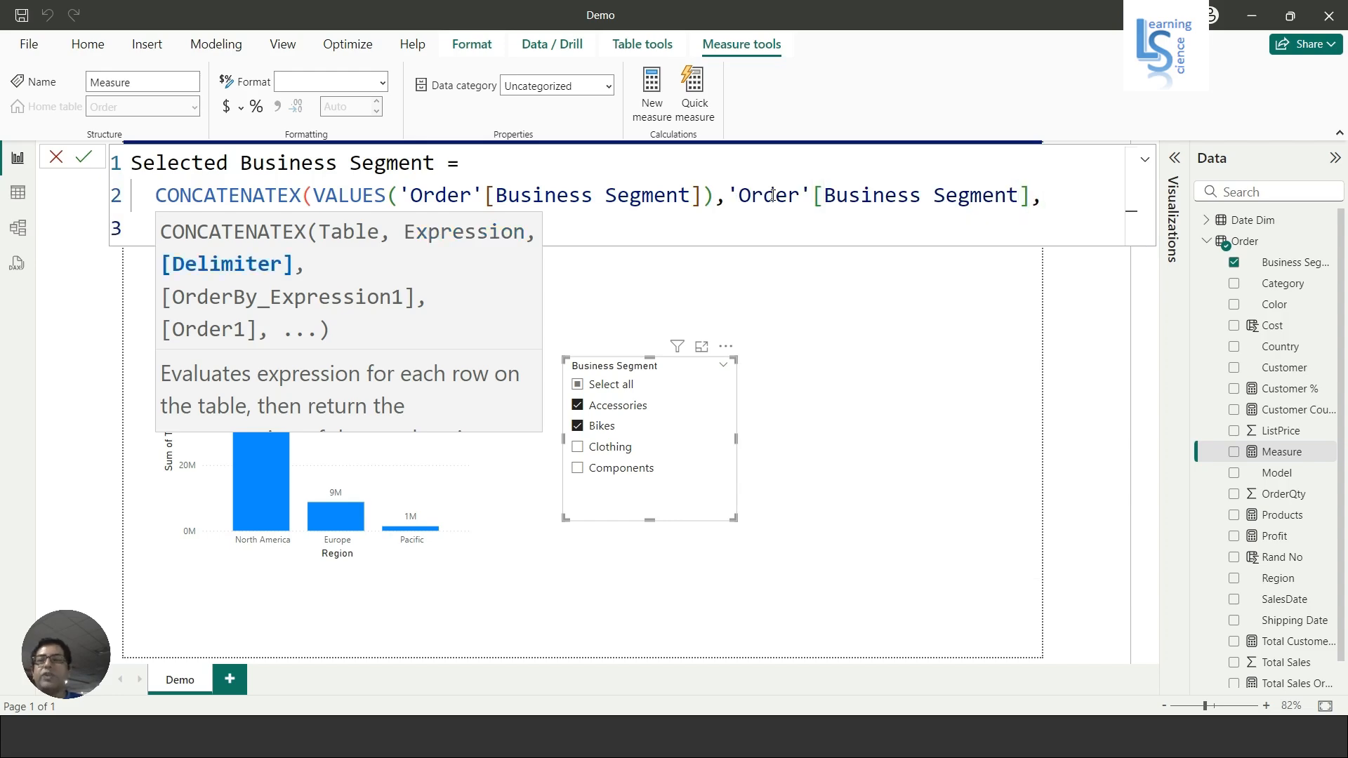
key(Escape)
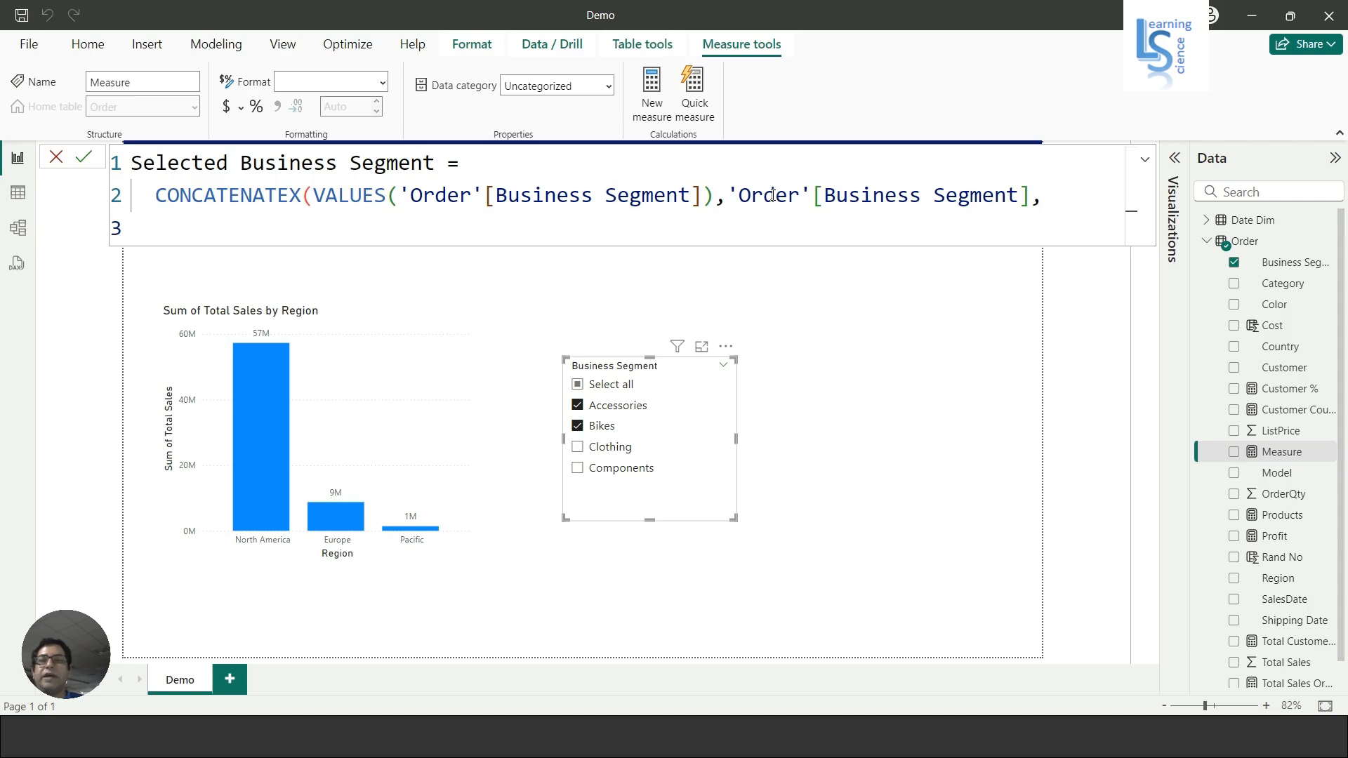
text(")
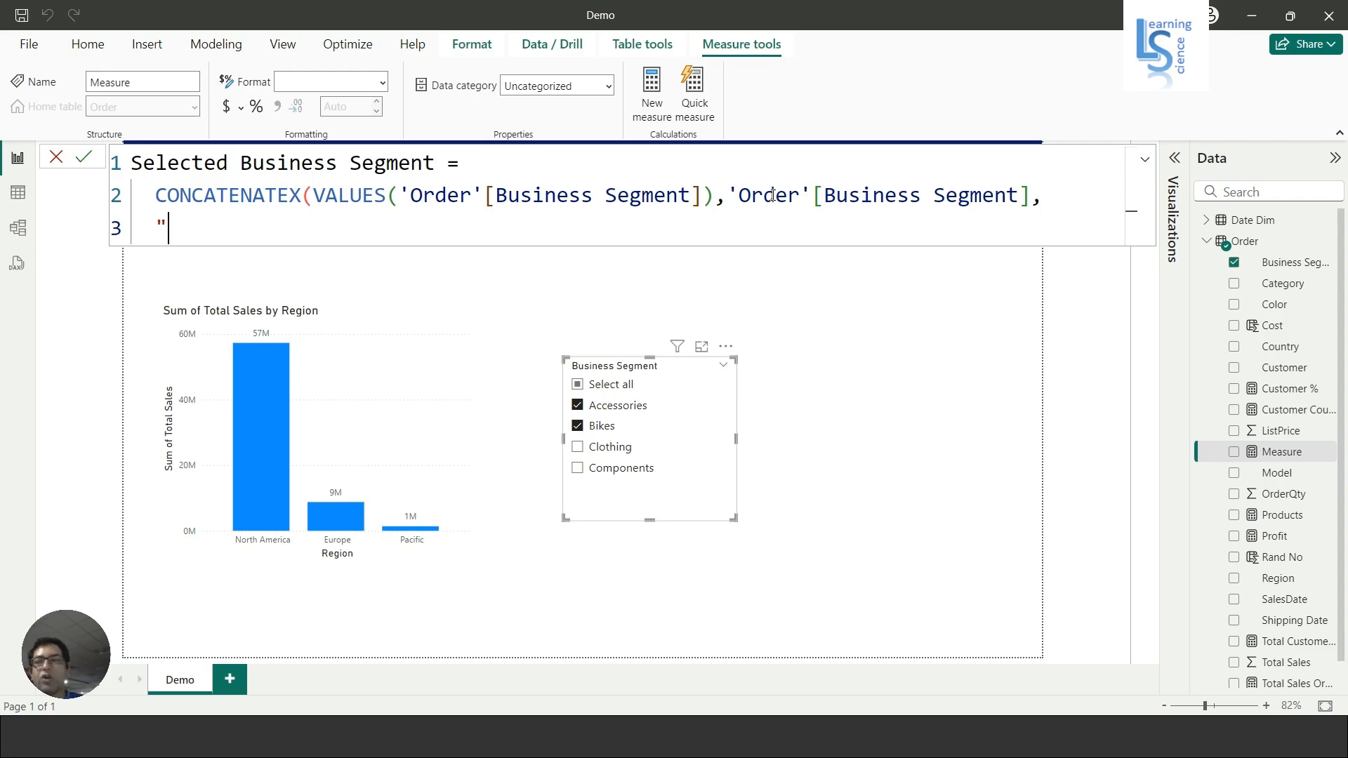
text(,  ")
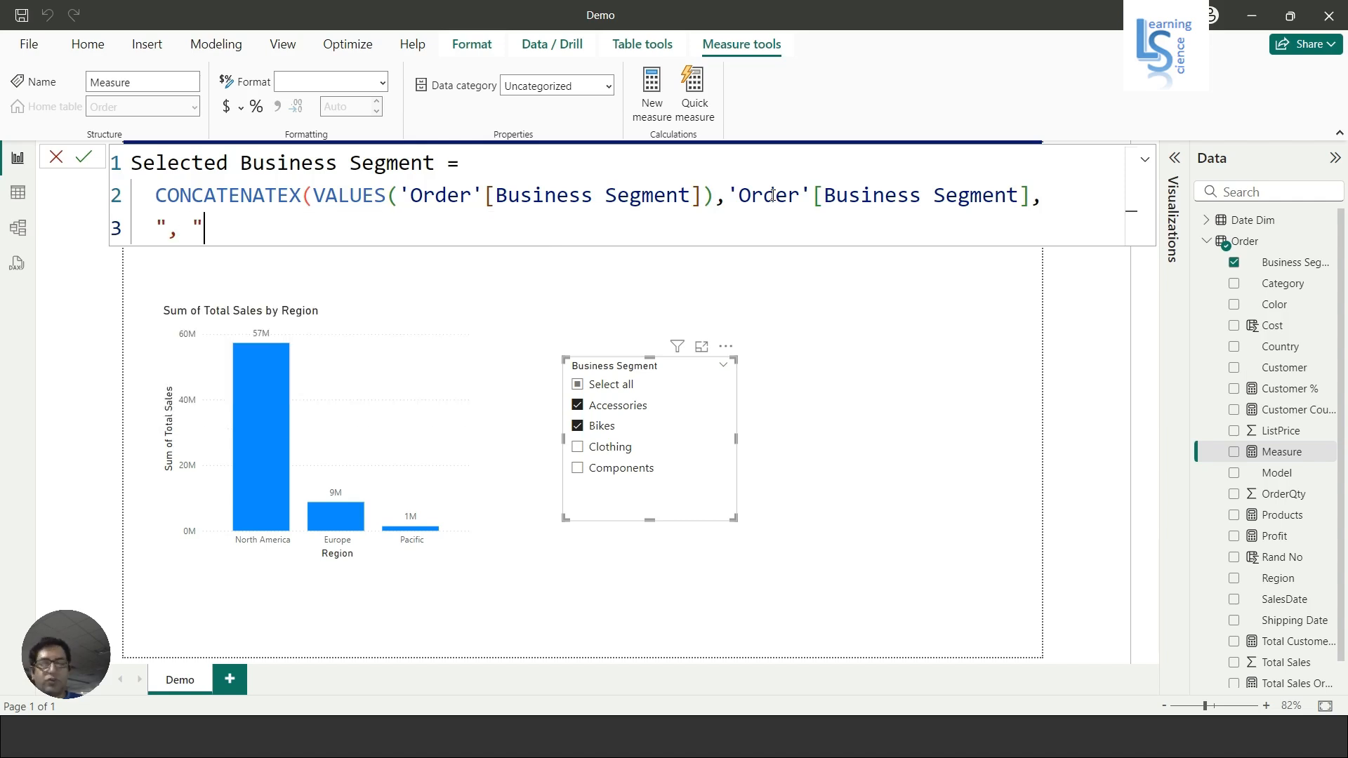
Add 'Order'[Business Segment] as the order-by expression of the CONCATENATEX formula.
text(,)
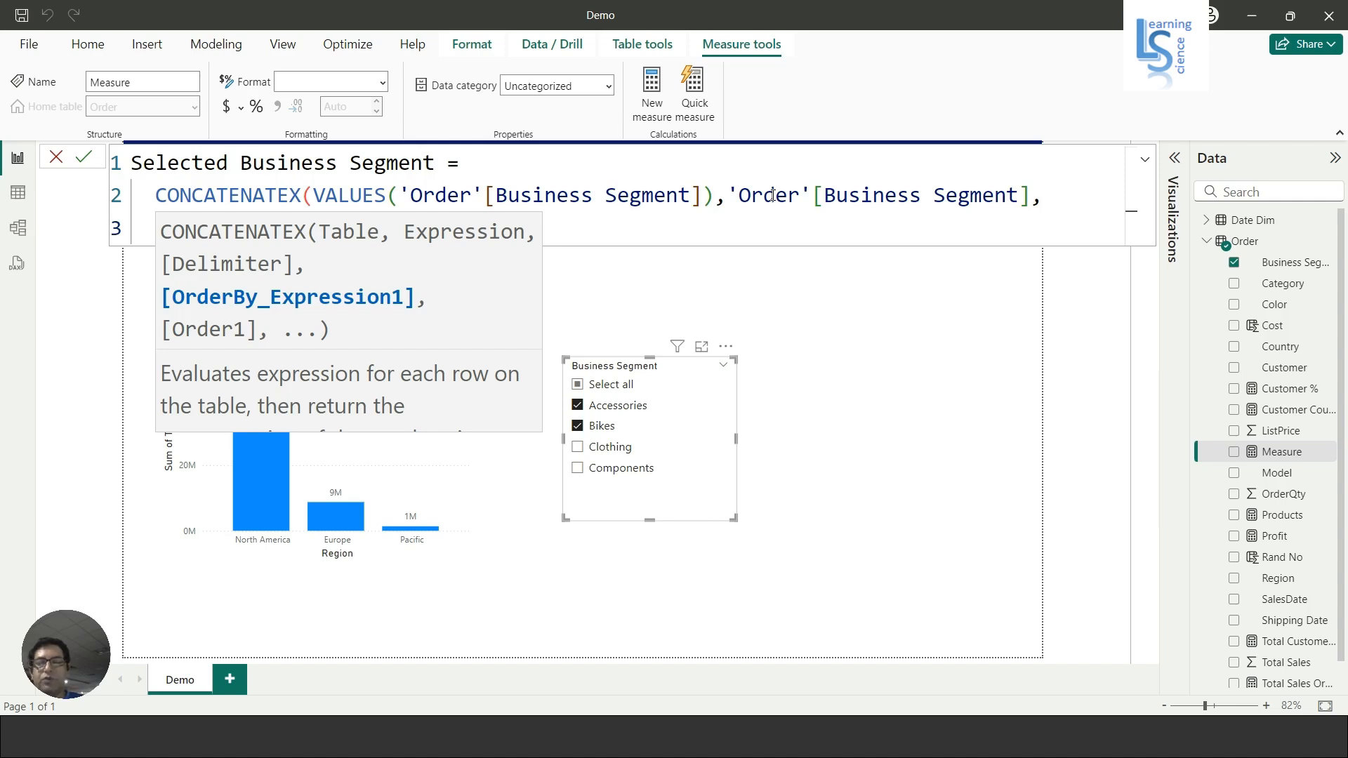
text(or)
key(BackSpace)
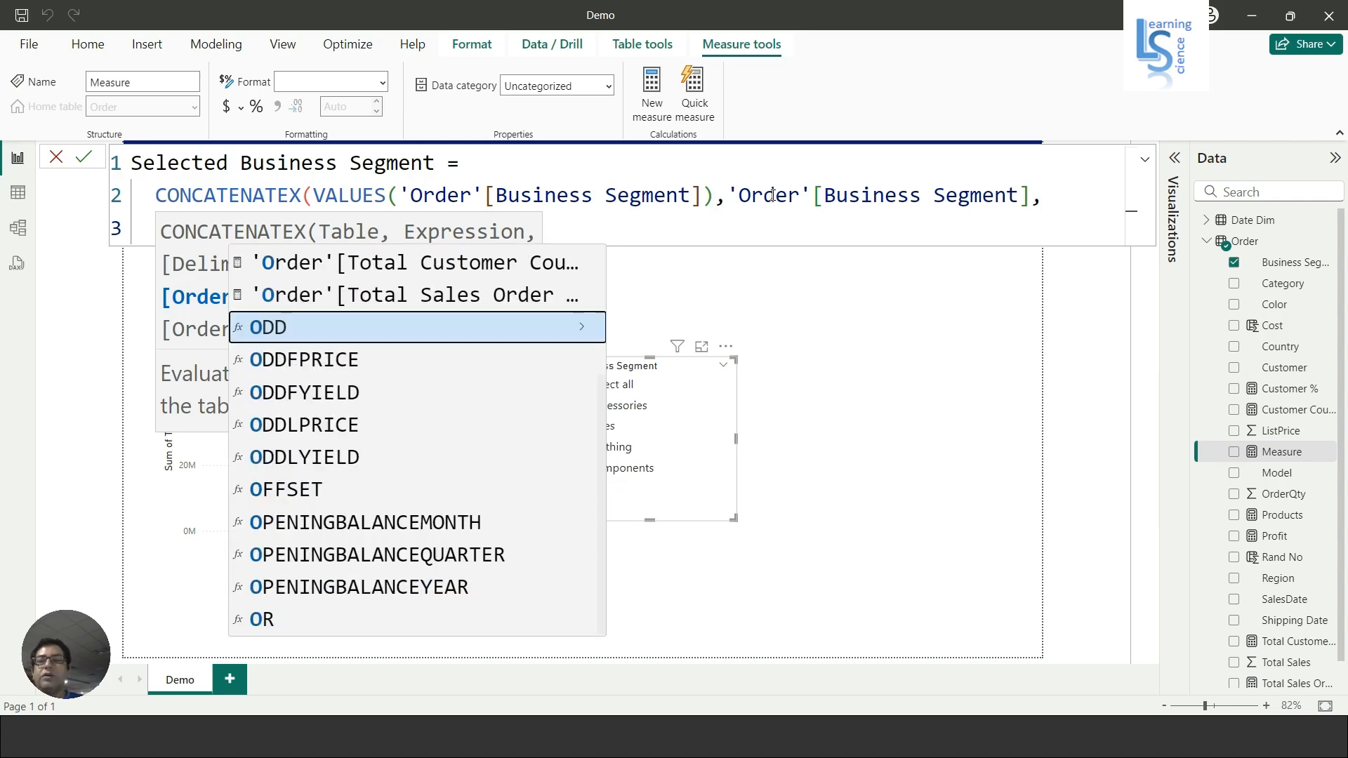
key(BackSpace)
text(Ord)
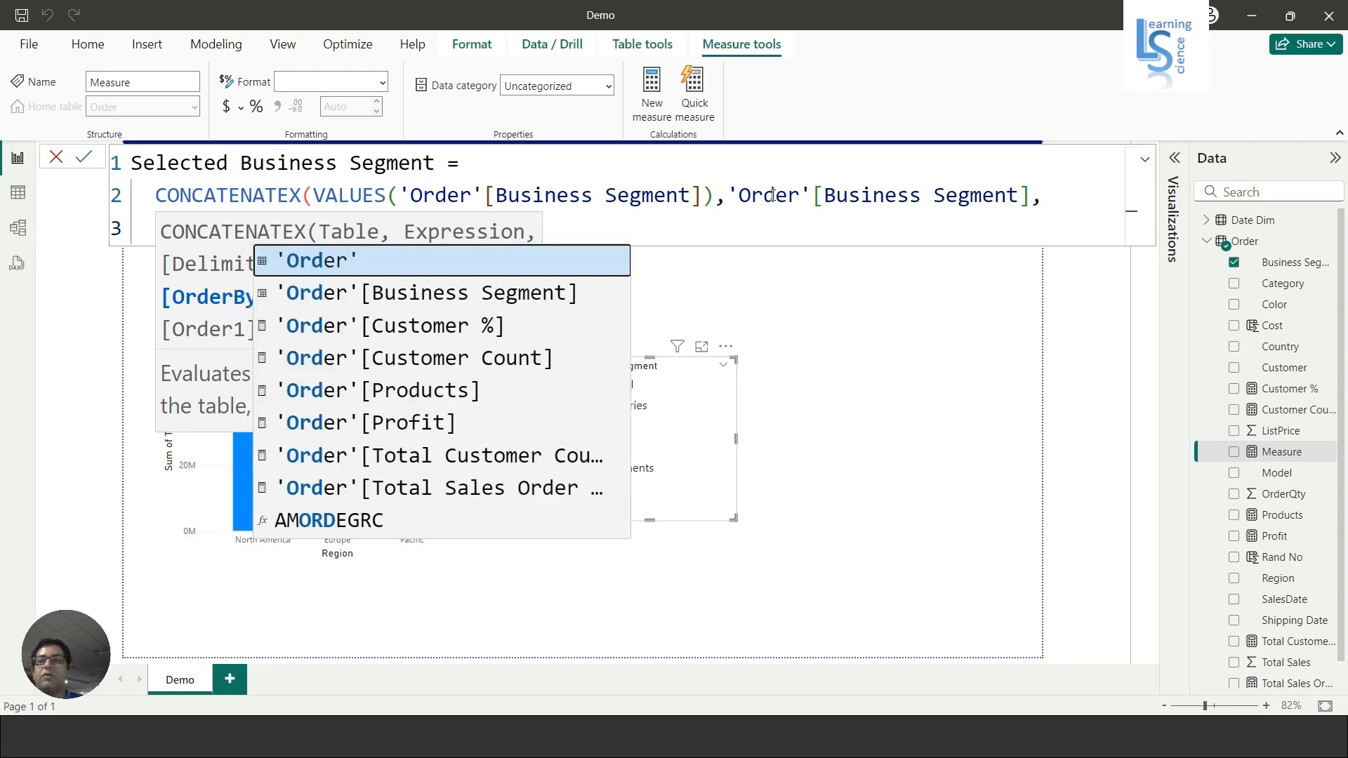
key(Down)
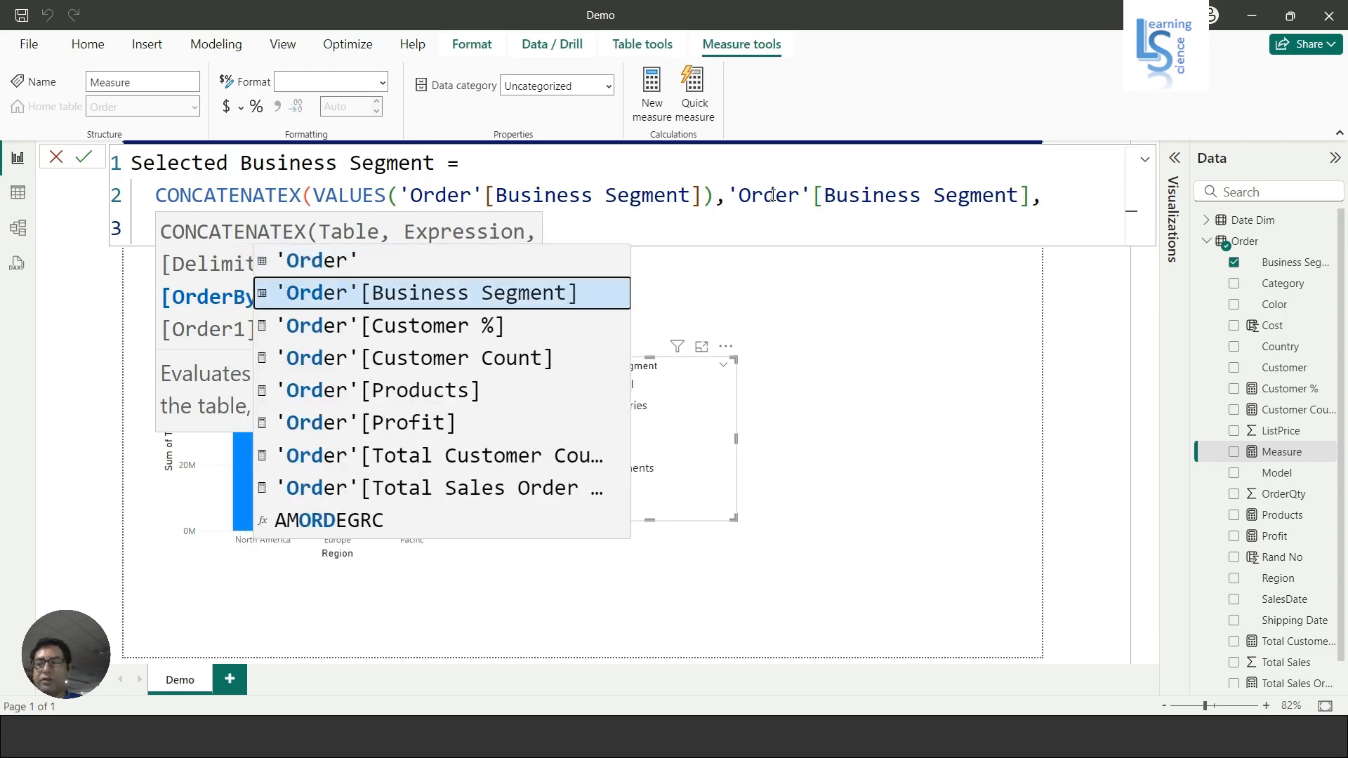
key(Tab)
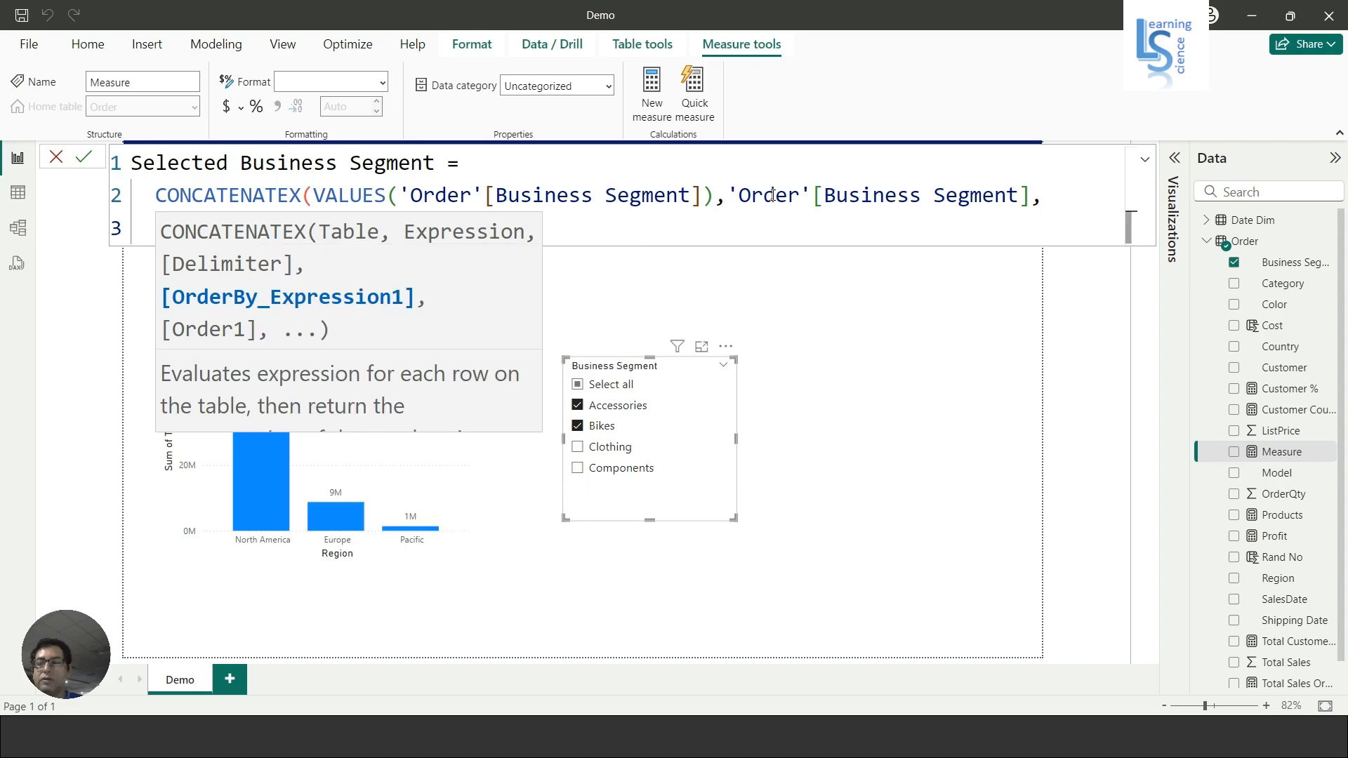
key(Escape)
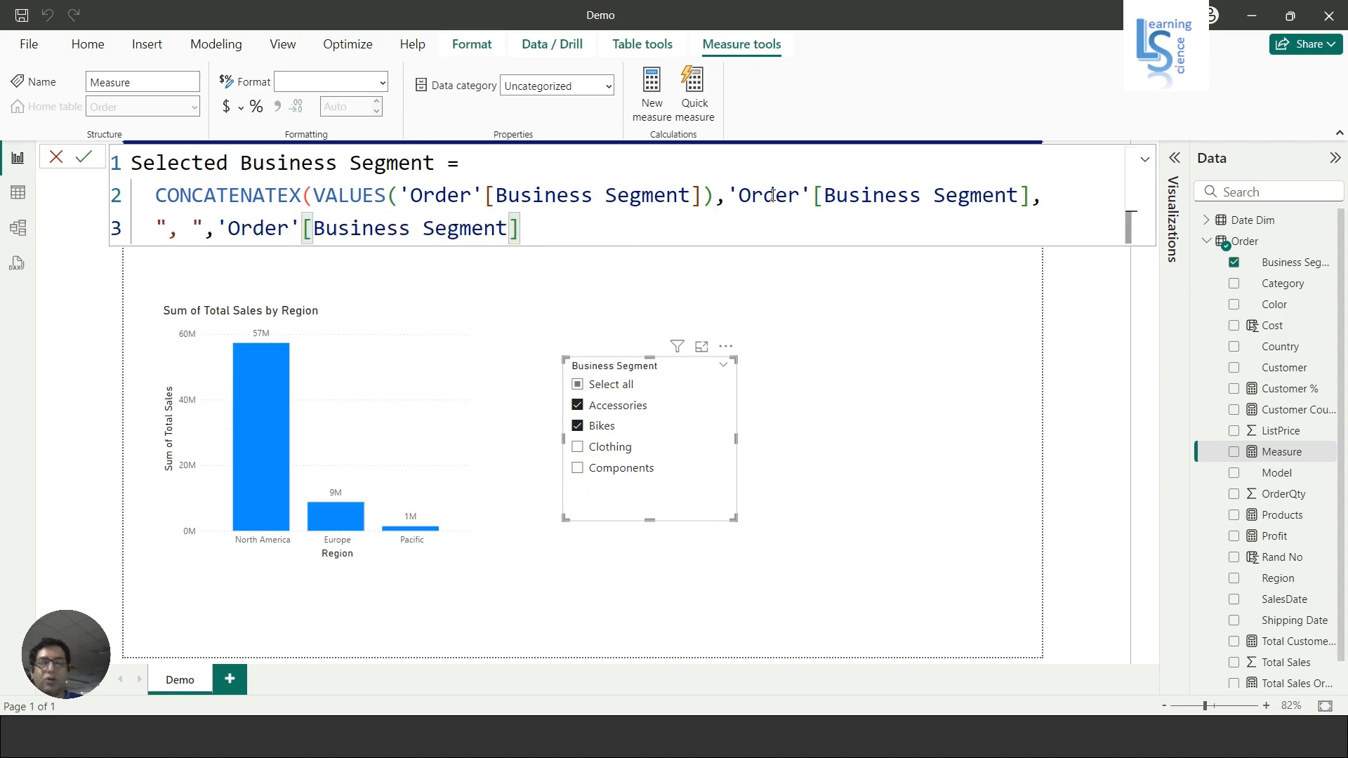
Set the sort order to ASC, close the CONCATENATEX formula, and commit the measure.
text(,)
key(Down)
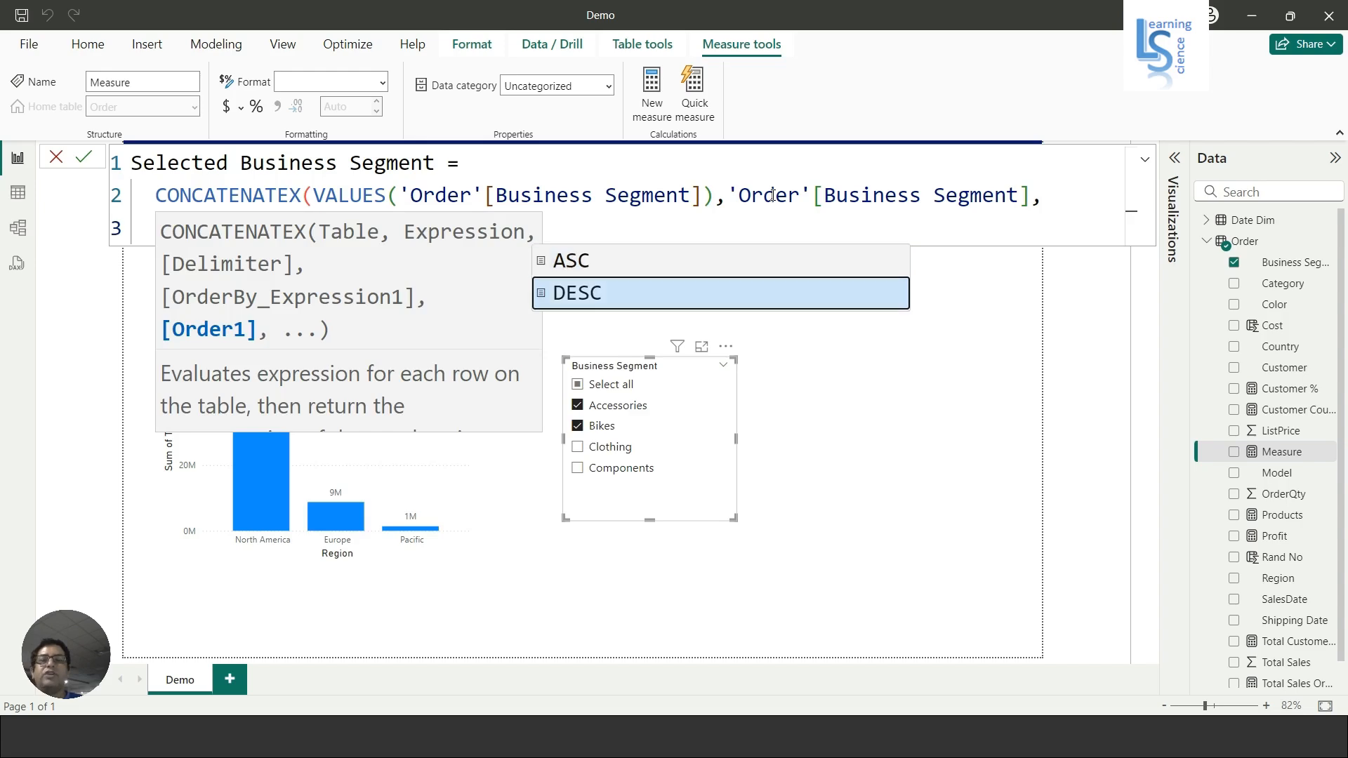
key(Up)
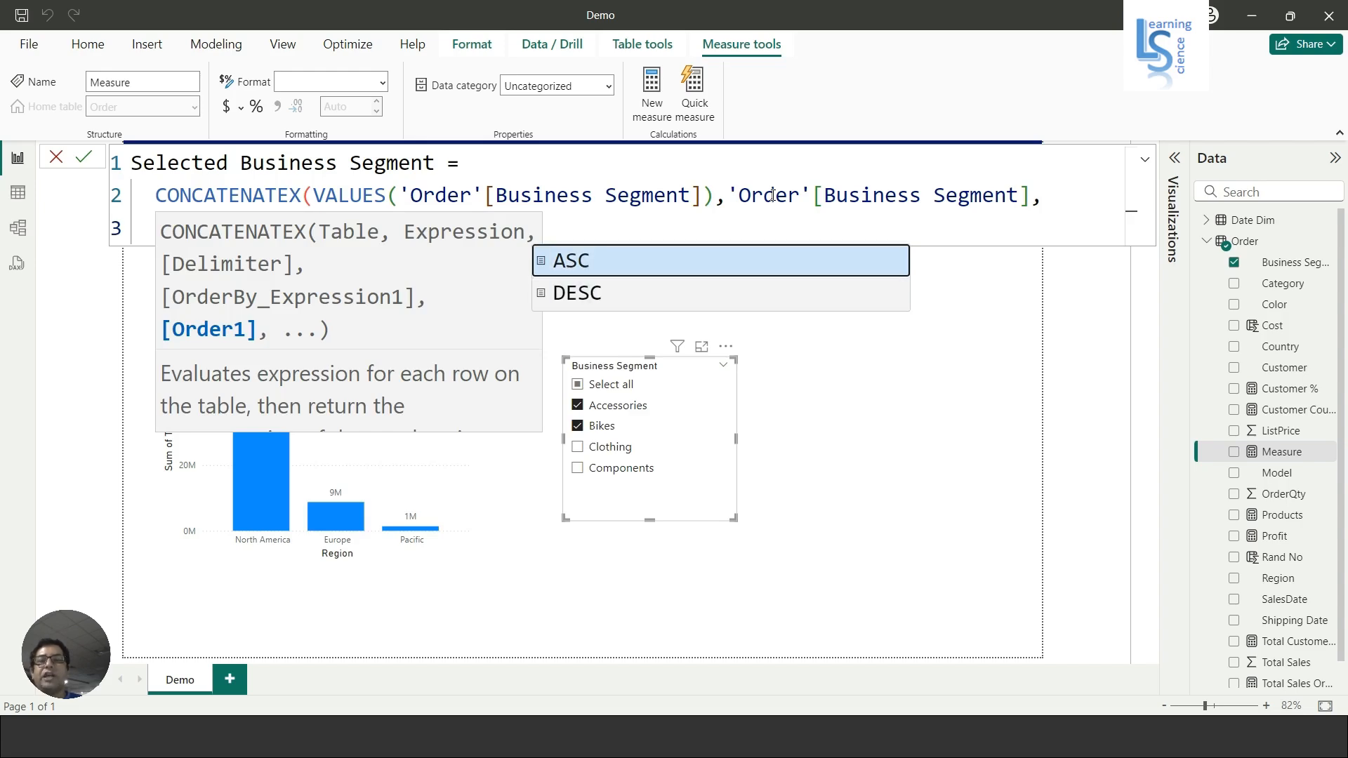
click(582, 259)
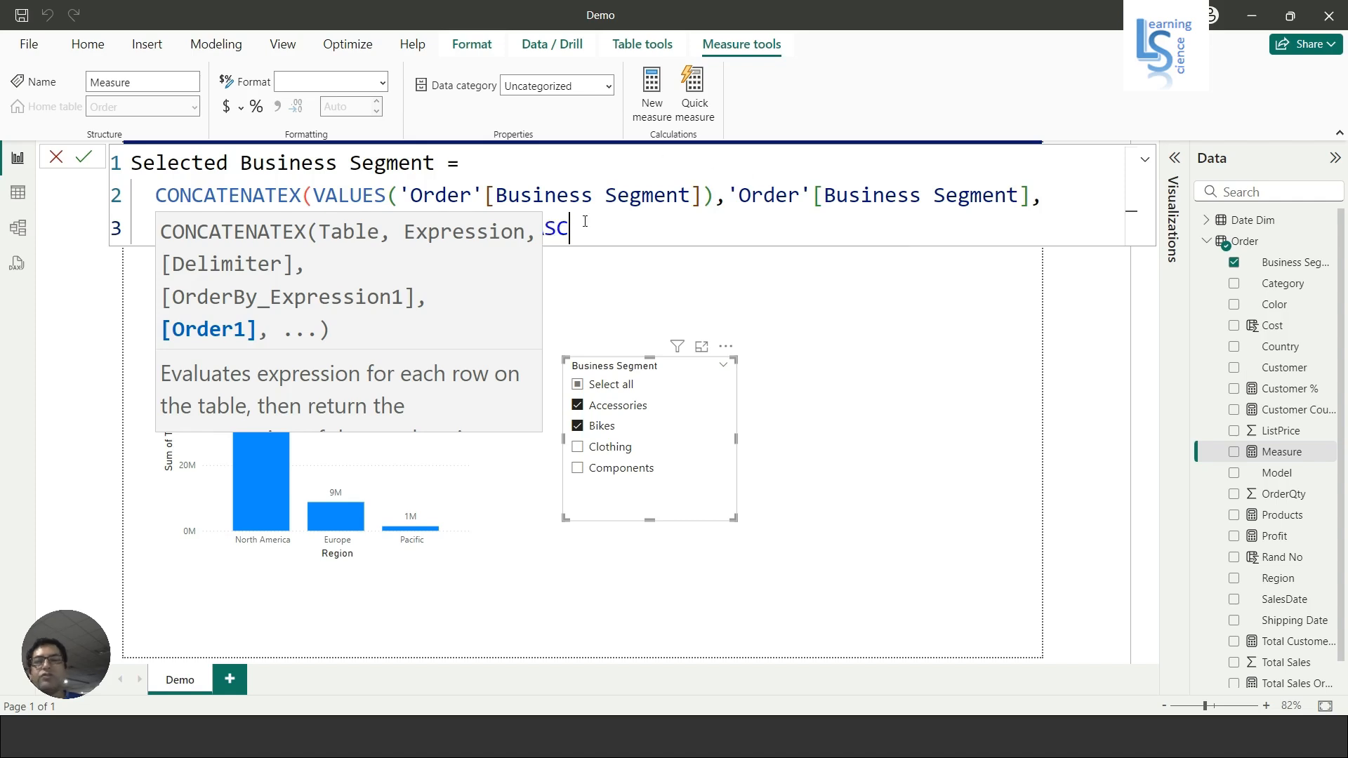
text())
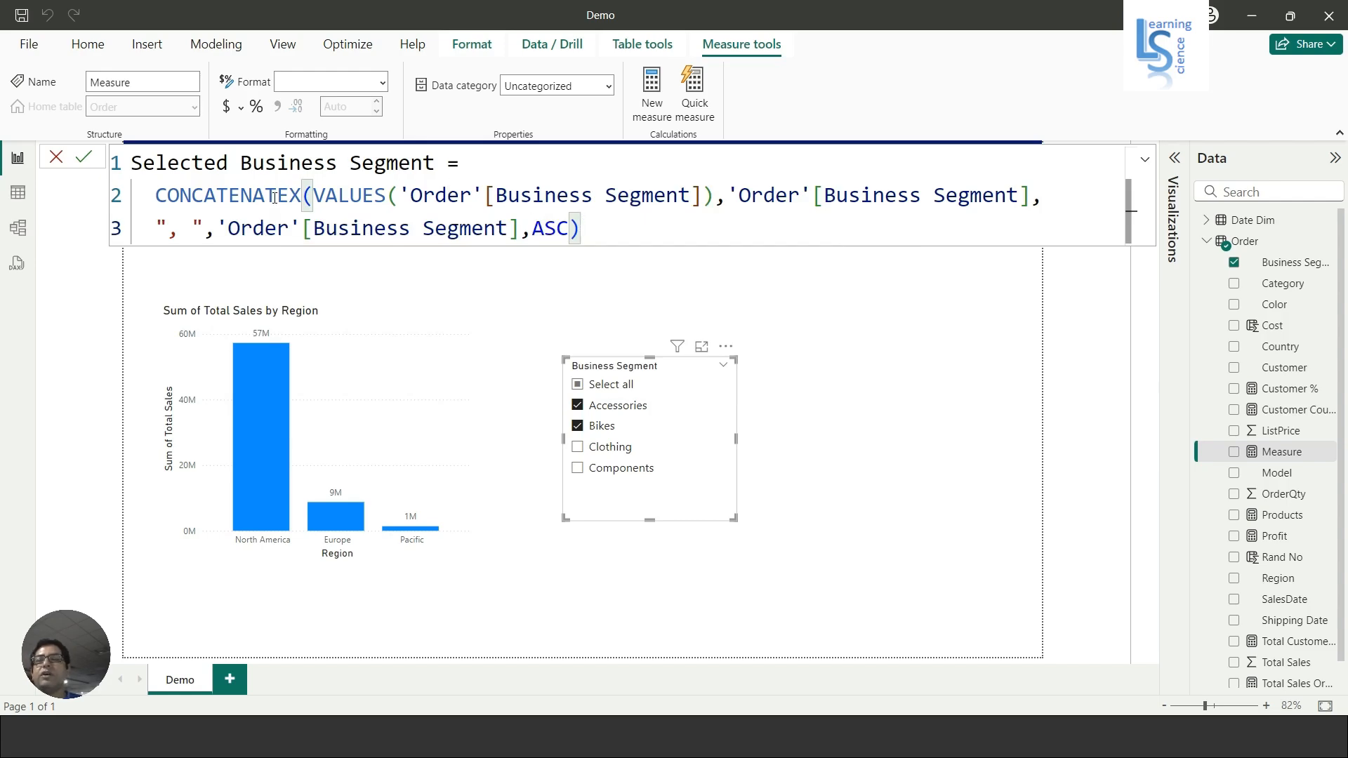
click(83, 156)
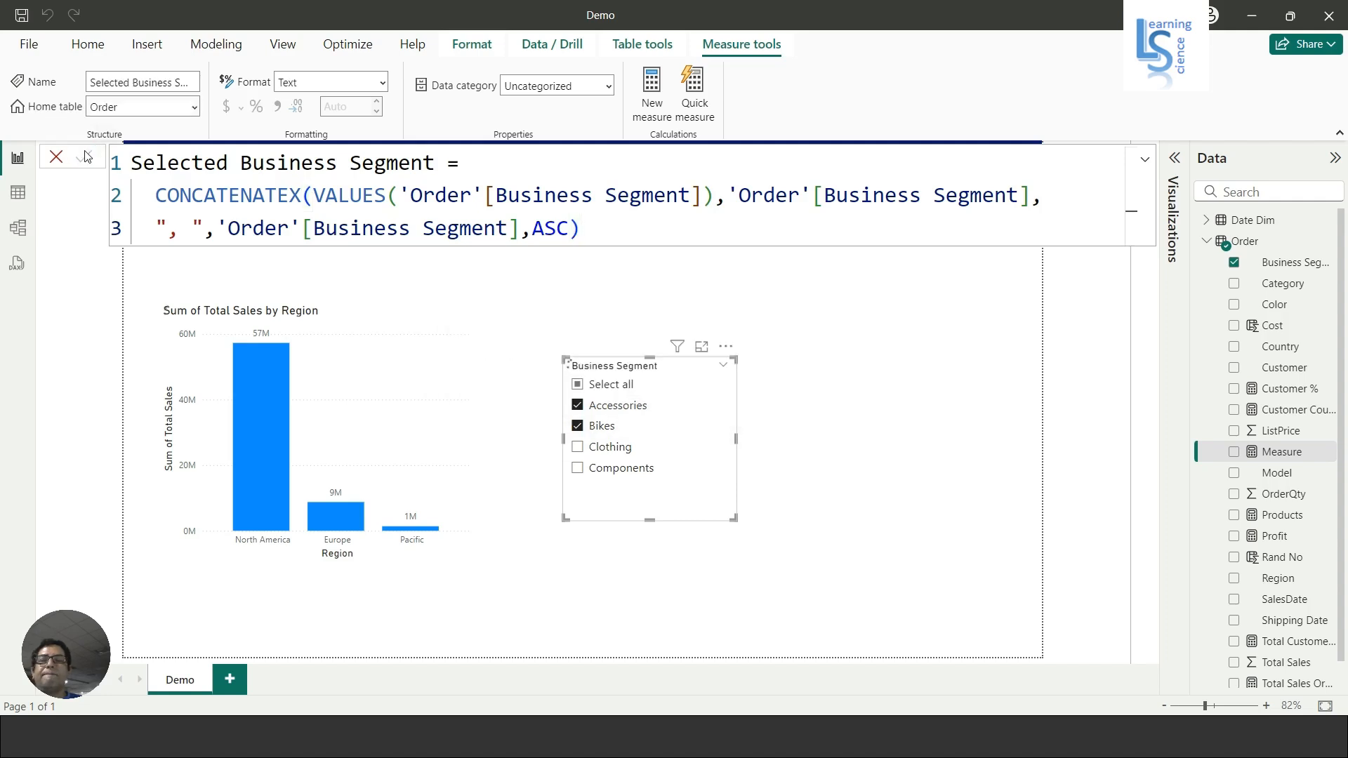
click(502, 176)
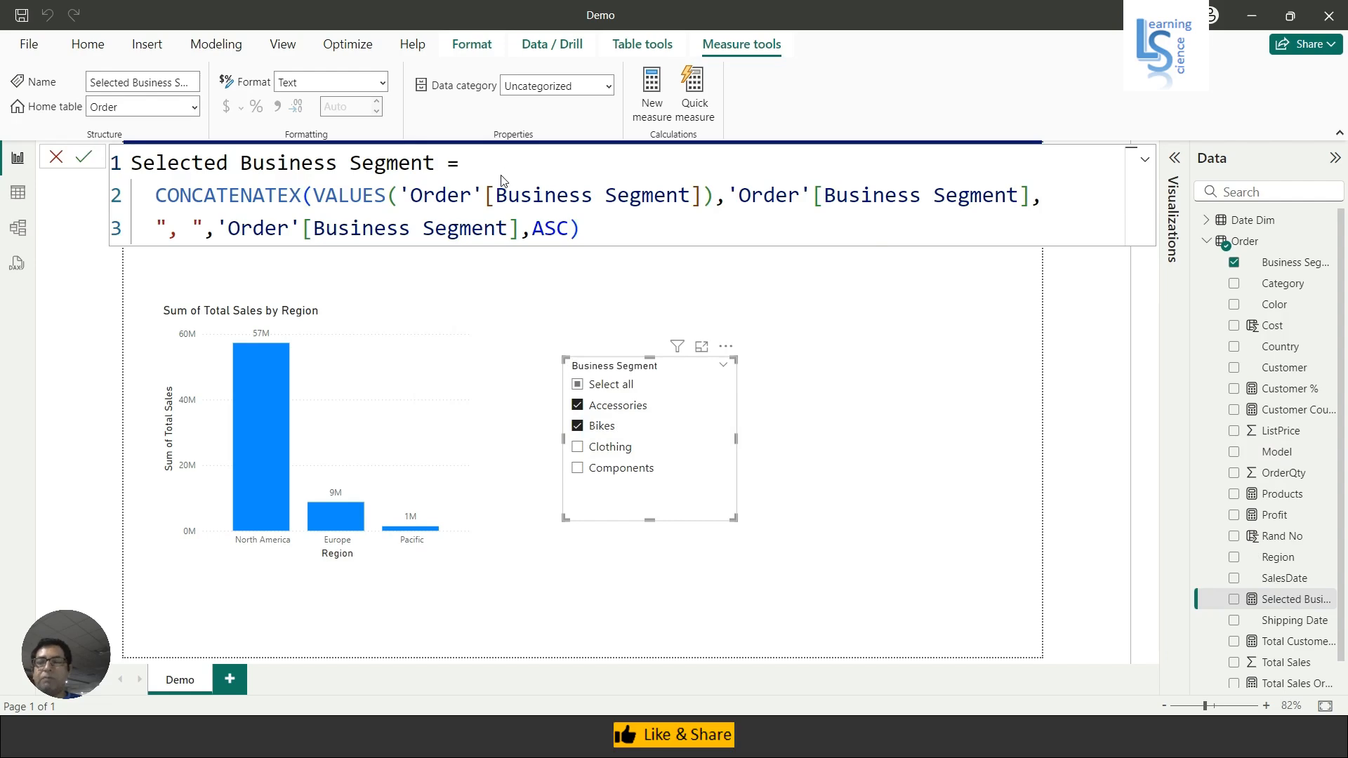
key(Escape)
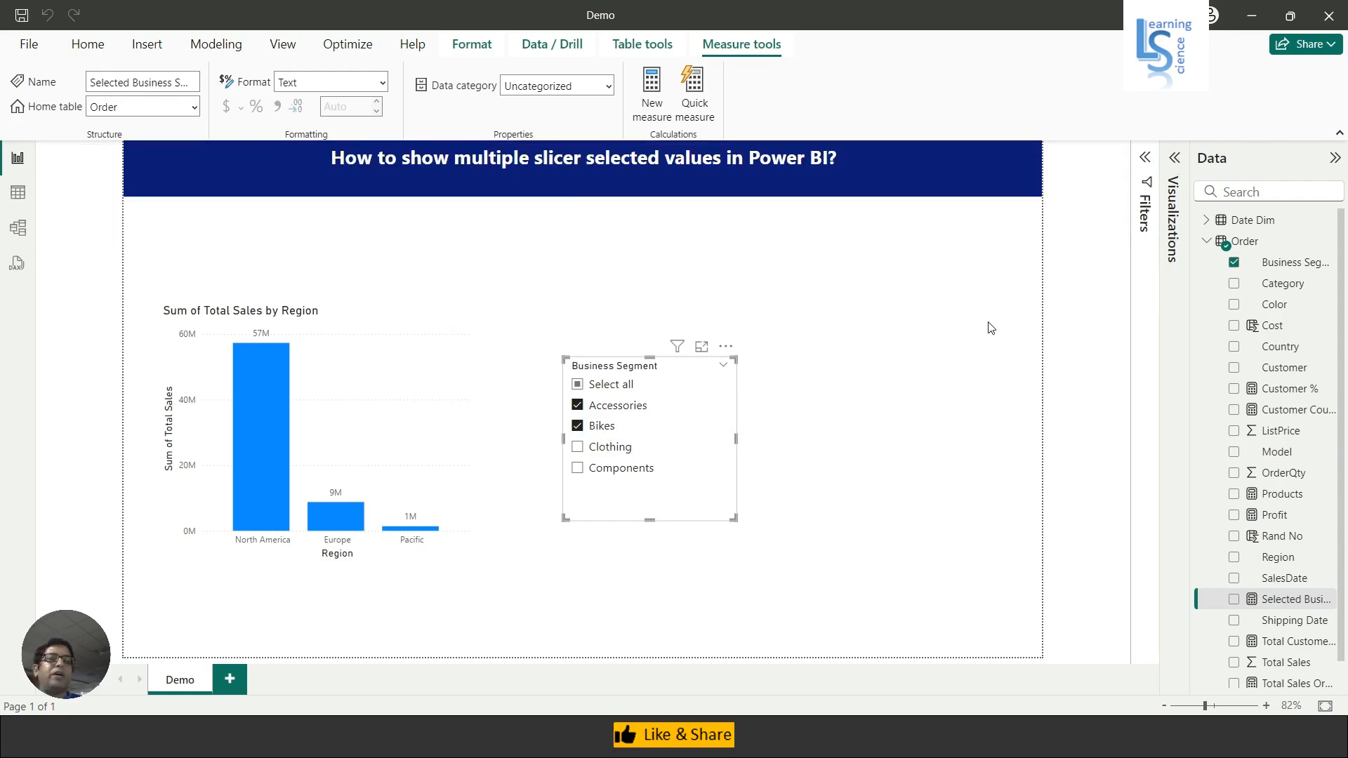
Add a card visual directly beneath the report title, showing the Selected Business Segment measure.
click(1175, 158)
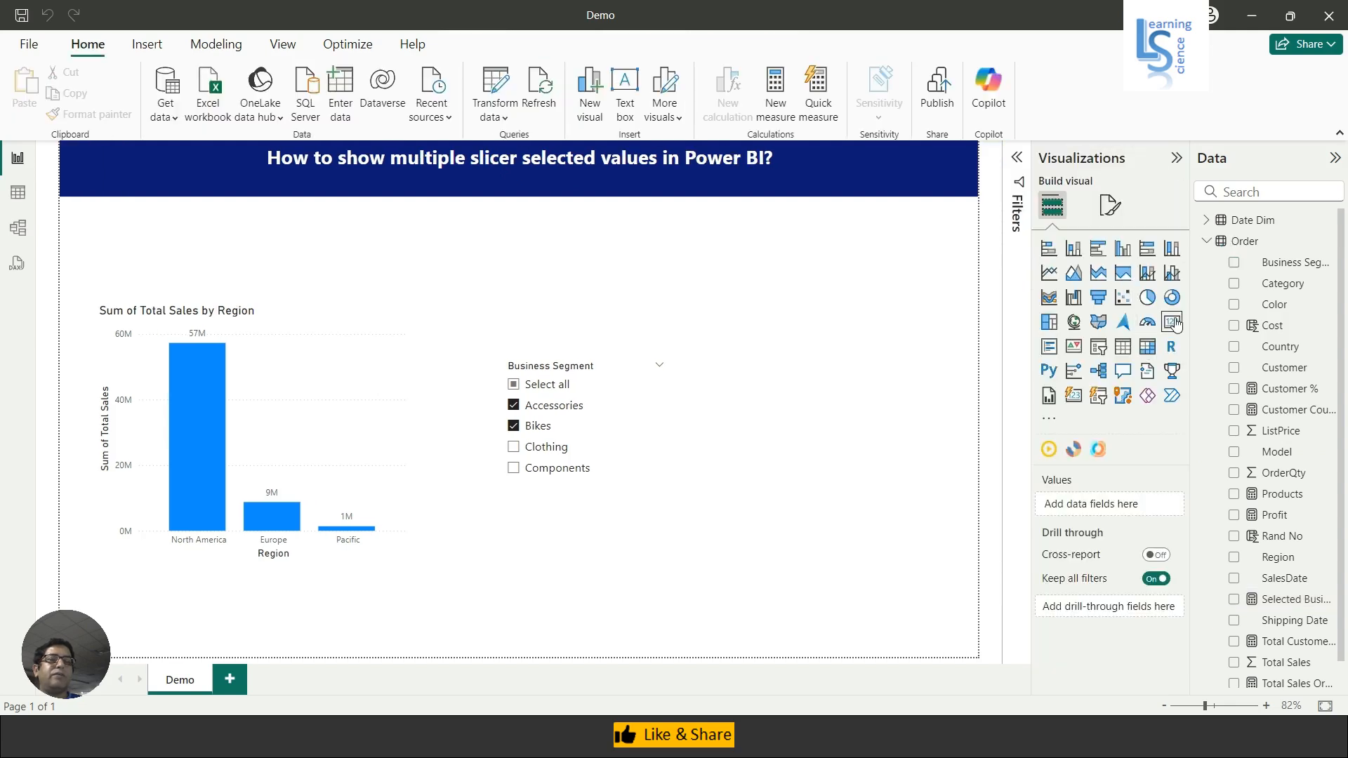
click(1172, 323)
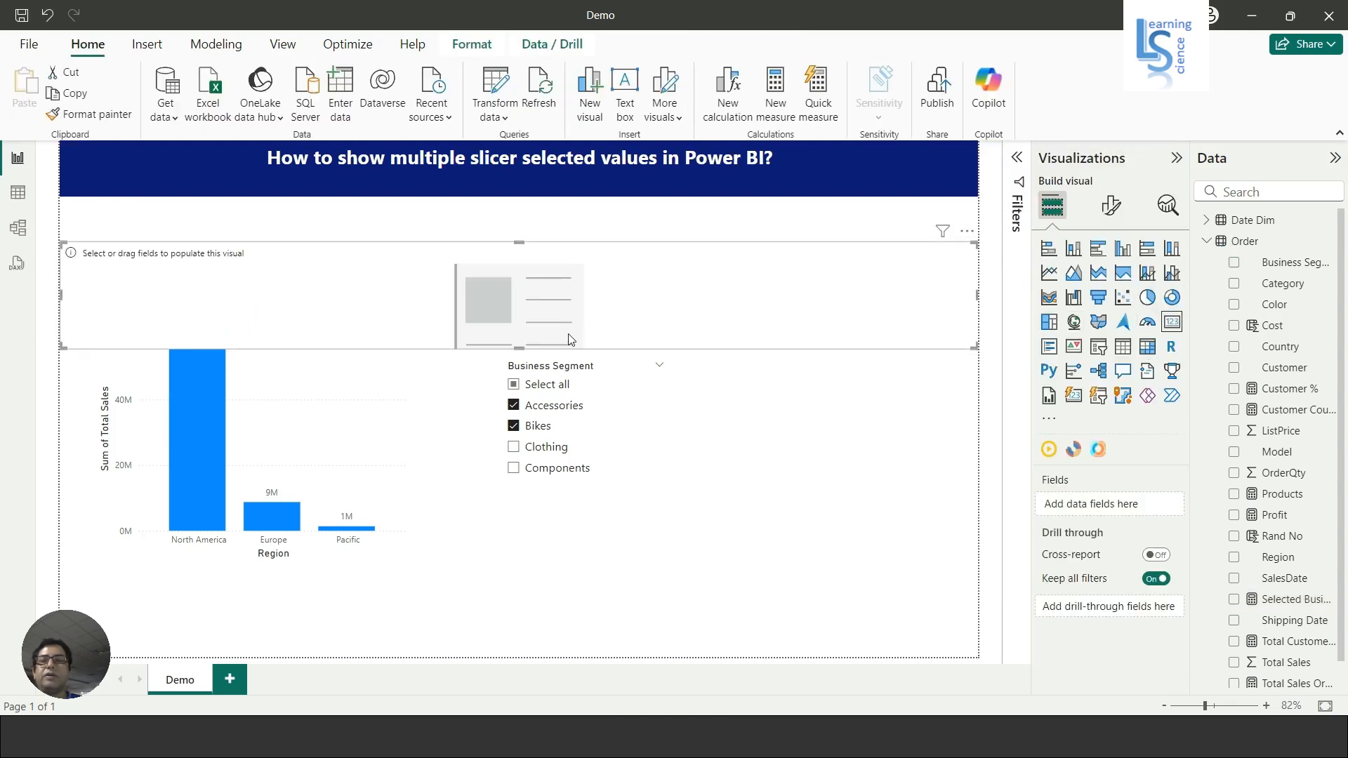
drag(573, 324, 523, 265)
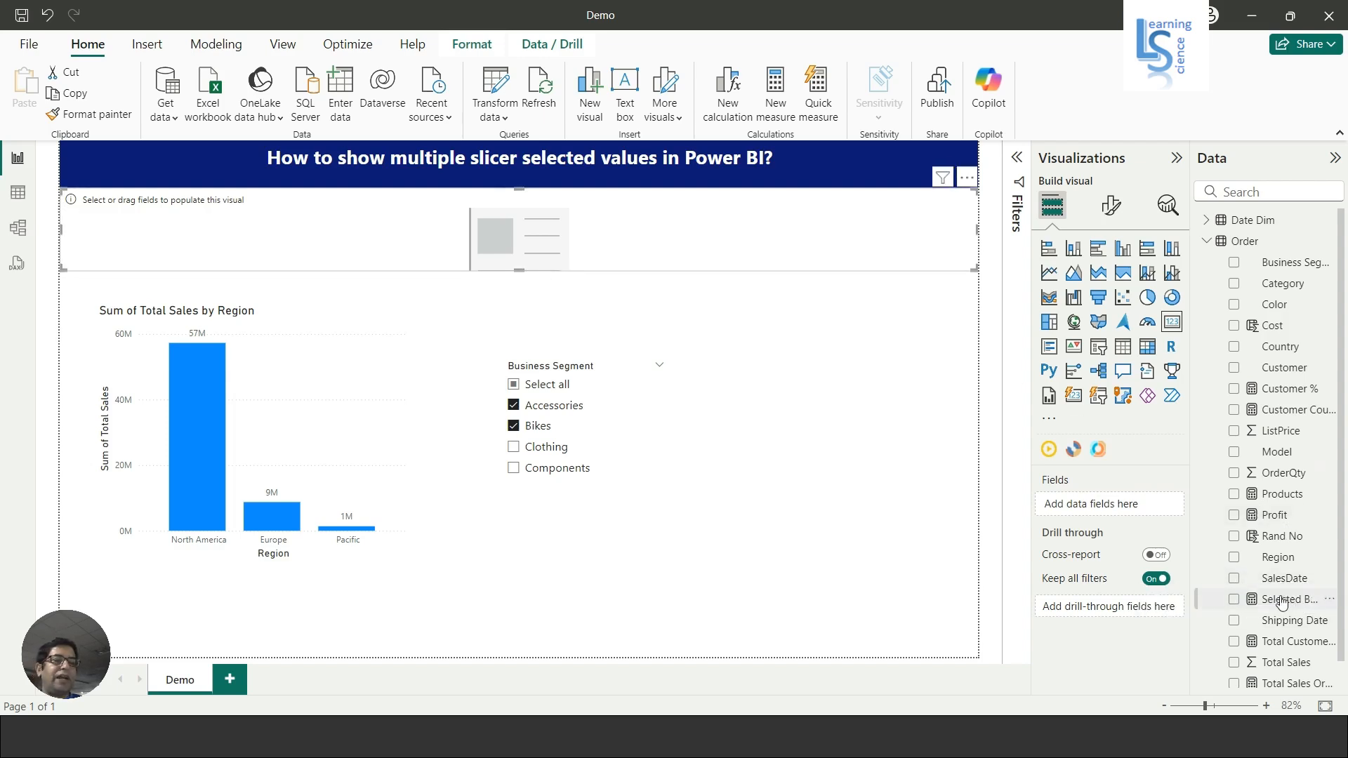
drag(1249, 599, 1112, 506)
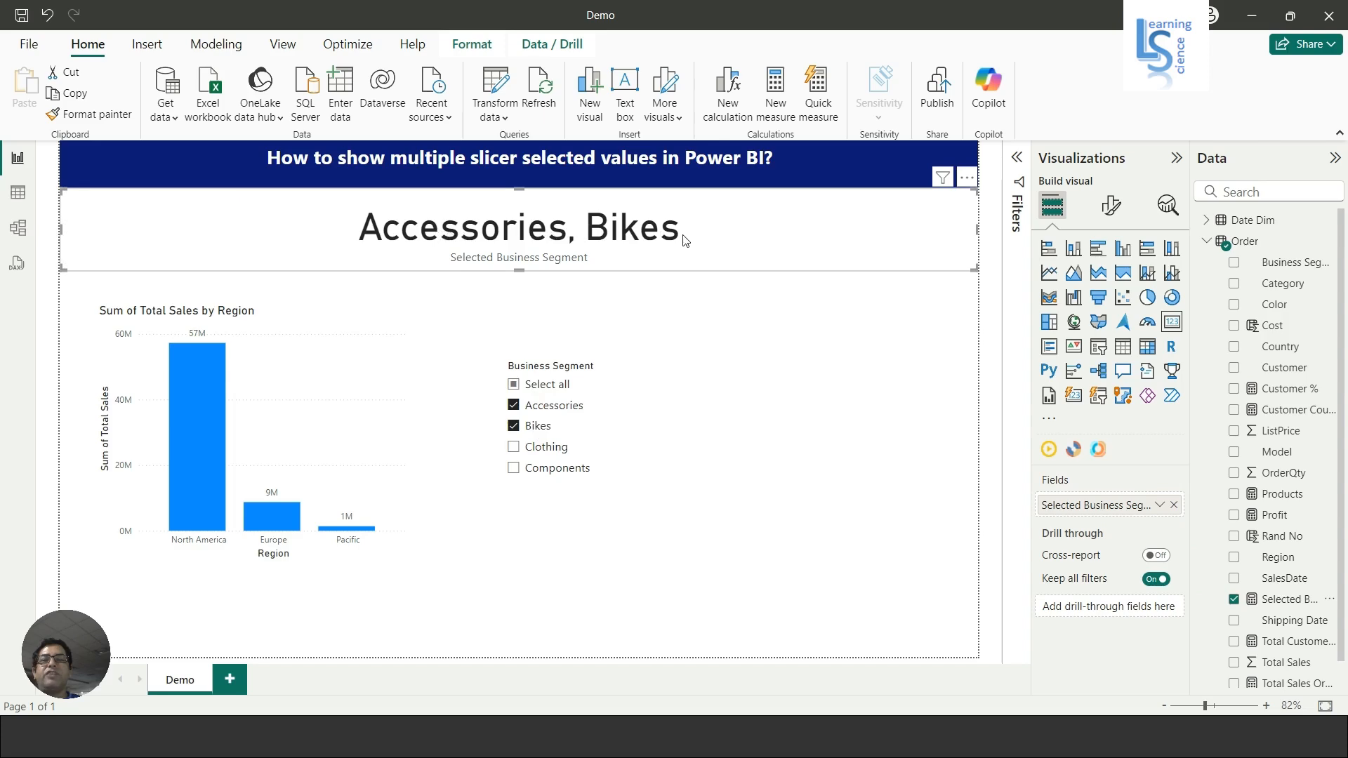
Add Components and Clothing to the selection in the Business Segment slicer to test the card.
click(513, 469)
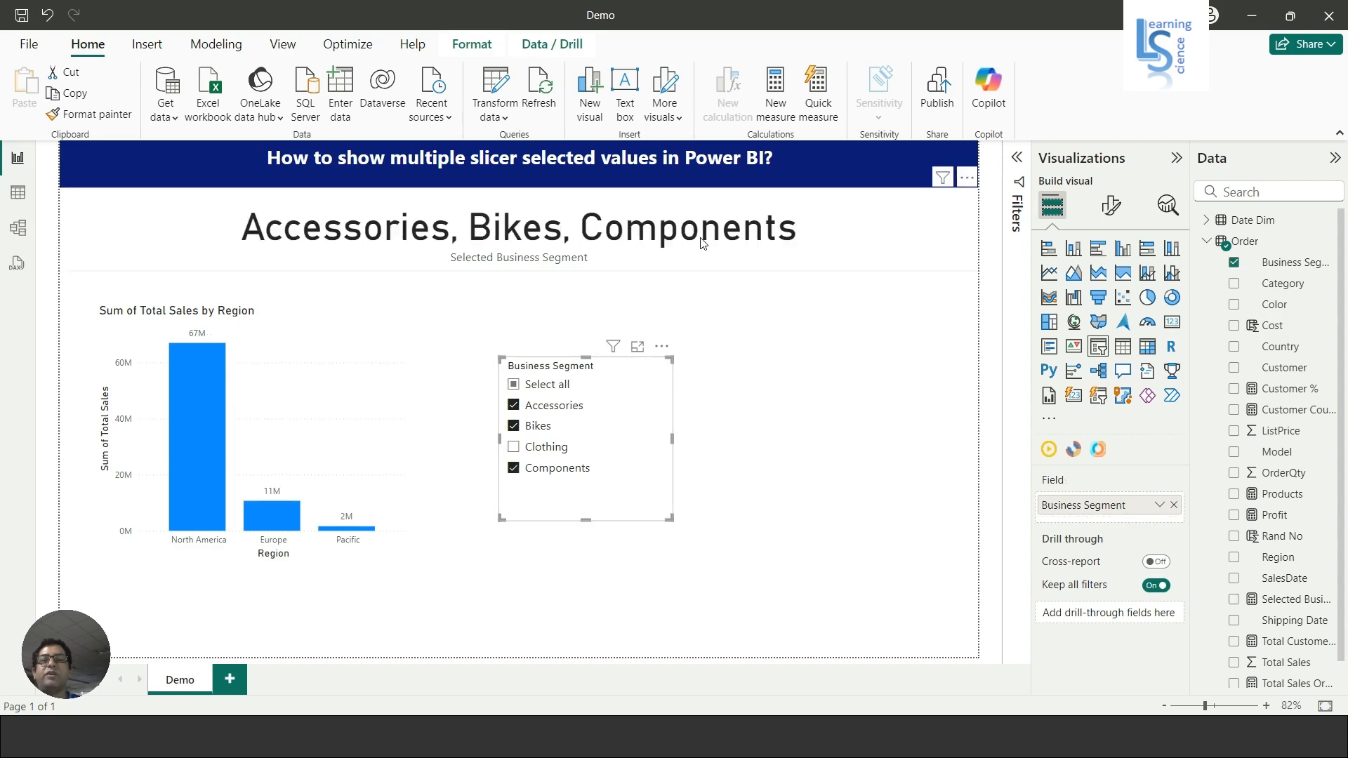
click(515, 452)
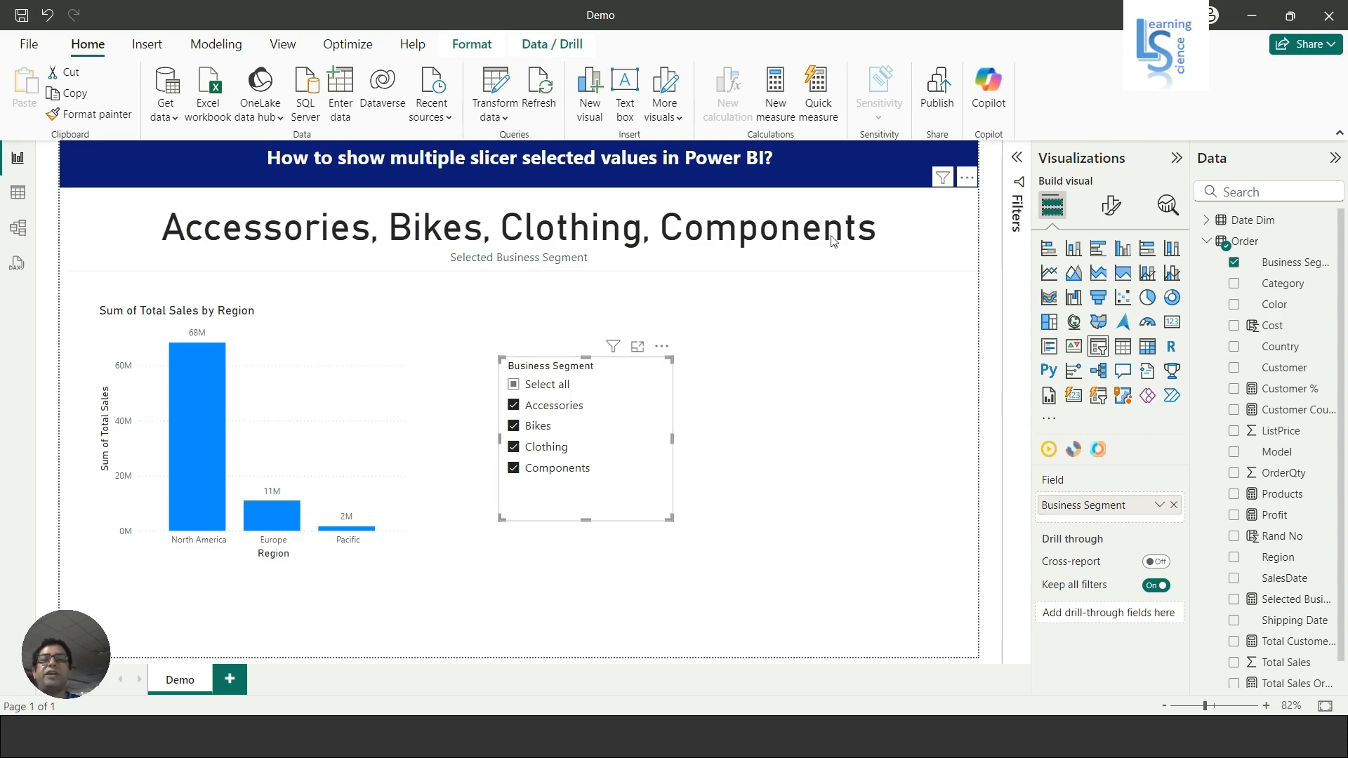
click(575, 405)
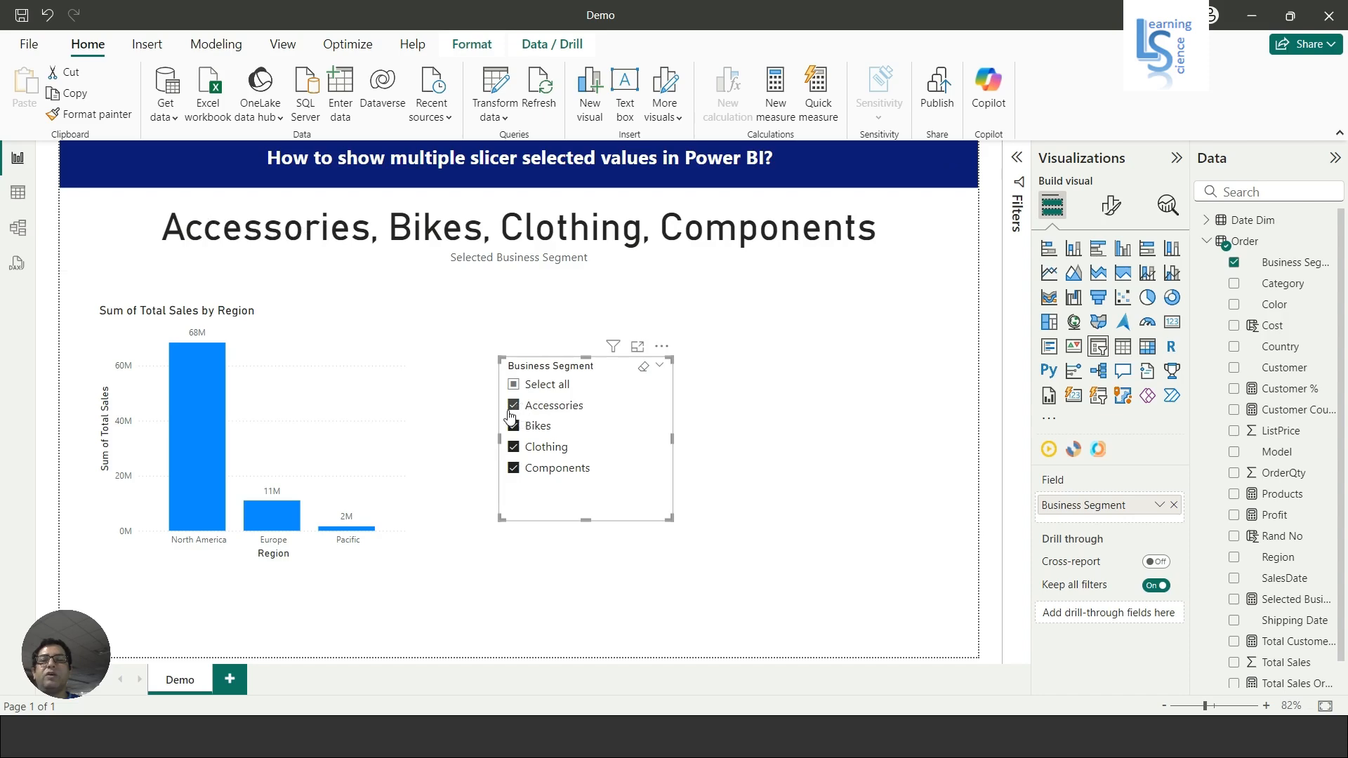
Test the card with only Bikes and Clothing selected in the Business Segment slicer, and clear the selection through Select all.
click(514, 447)
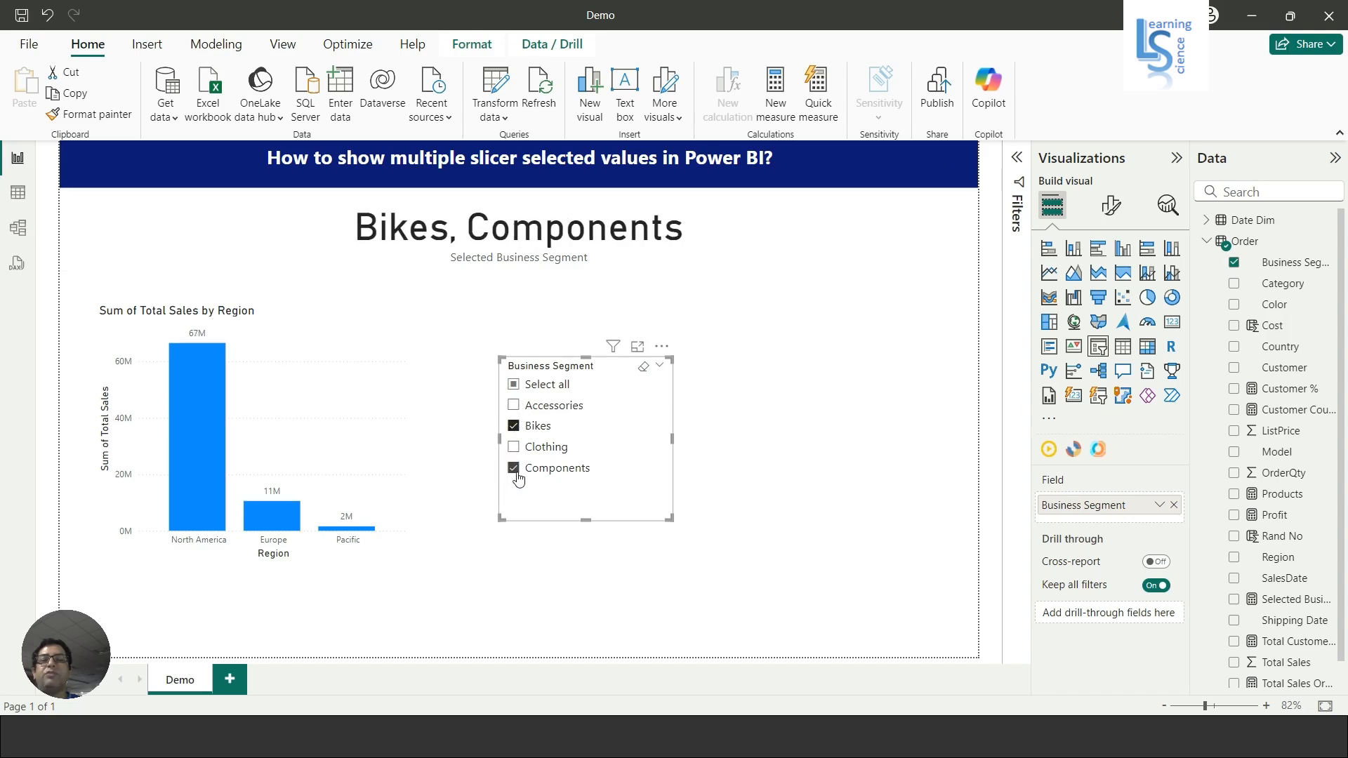
click(517, 473)
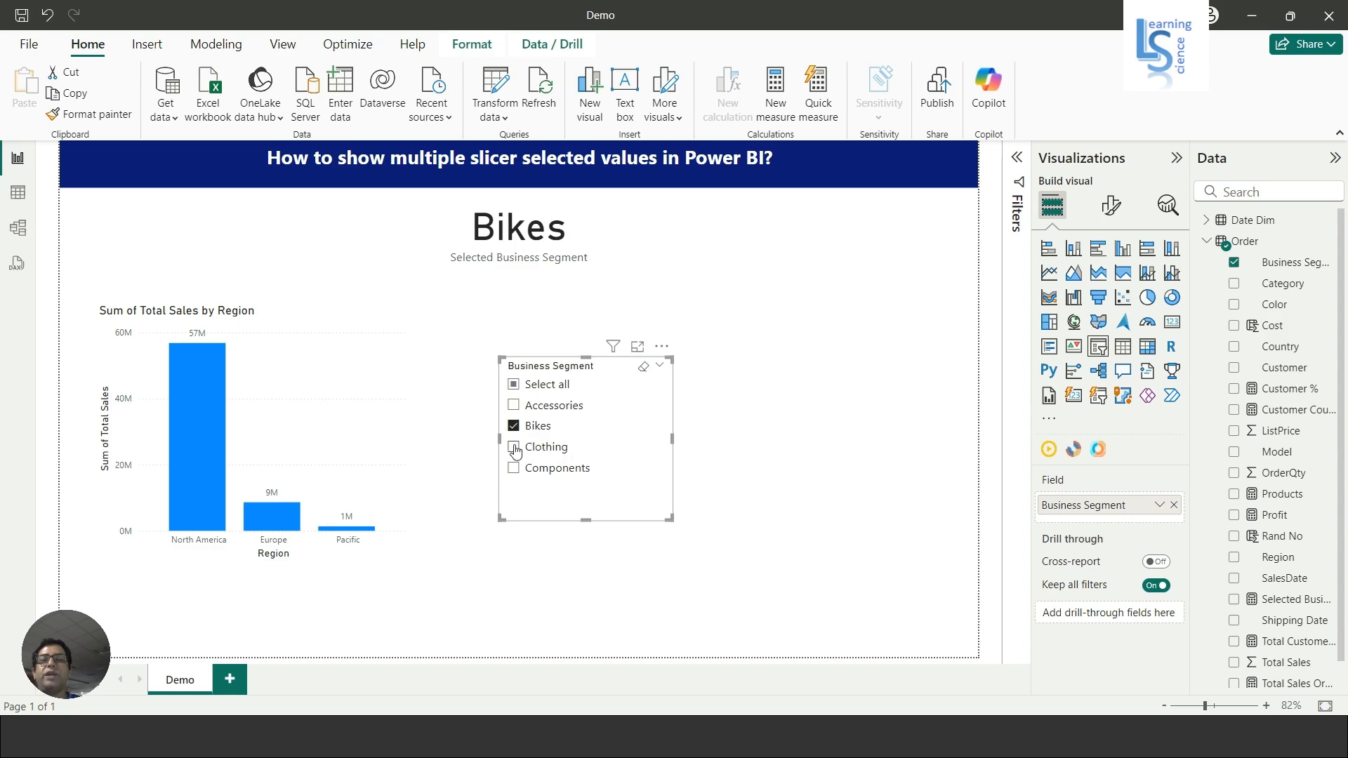
click(514, 447)
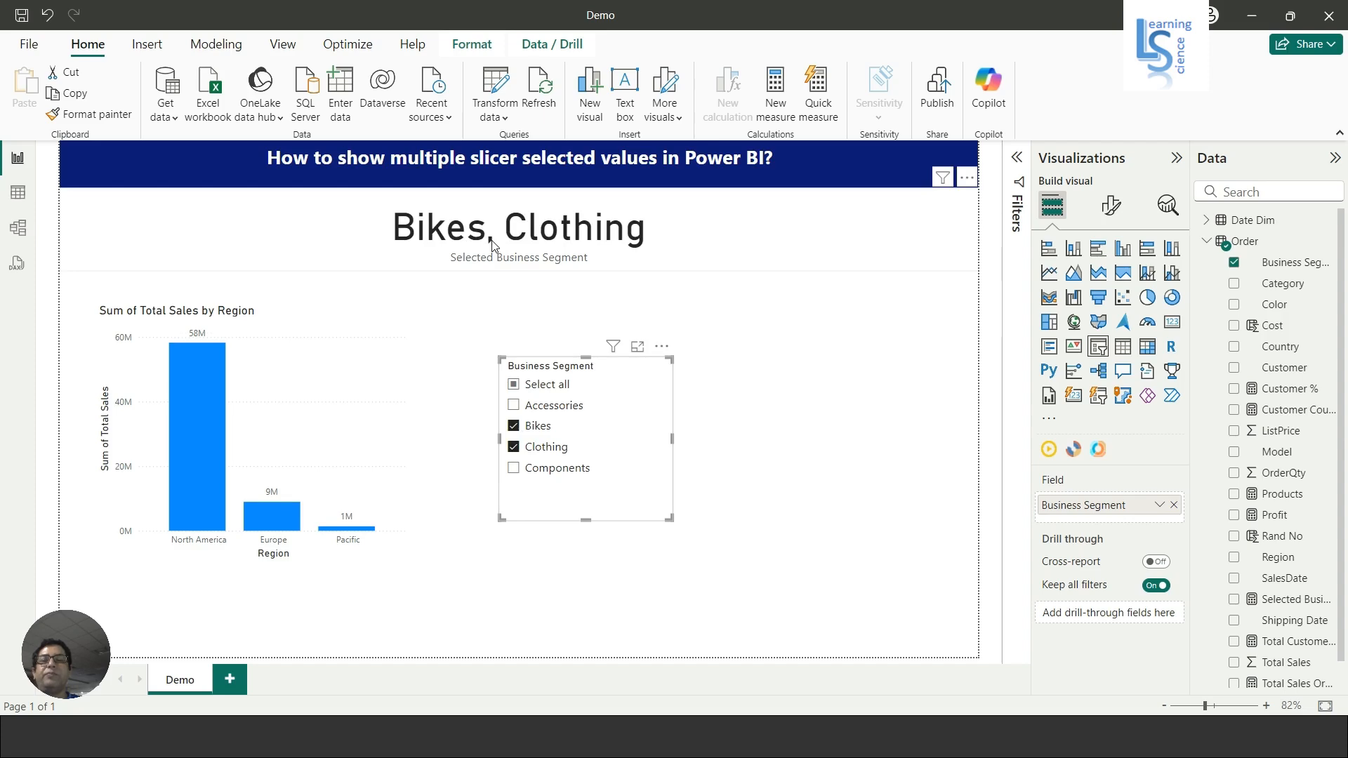
click(514, 385)
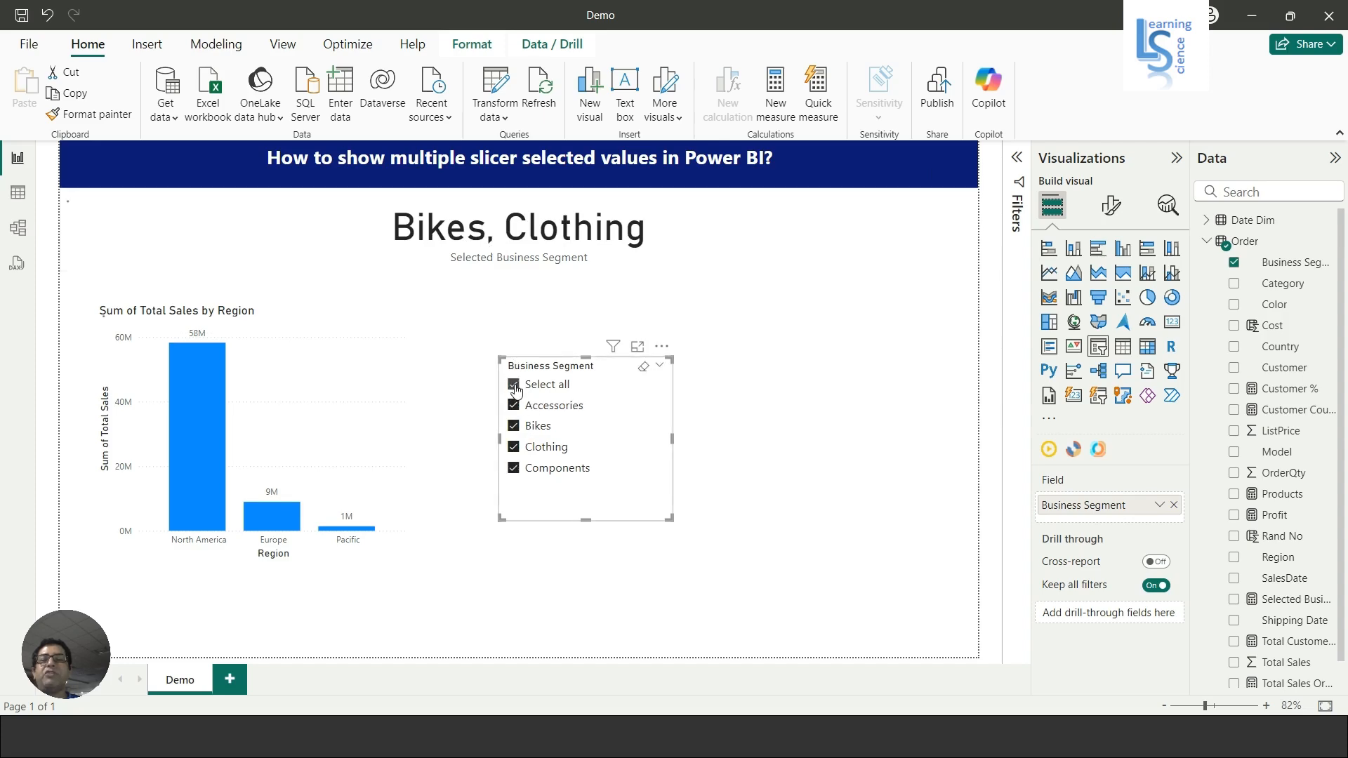
click(514, 385)
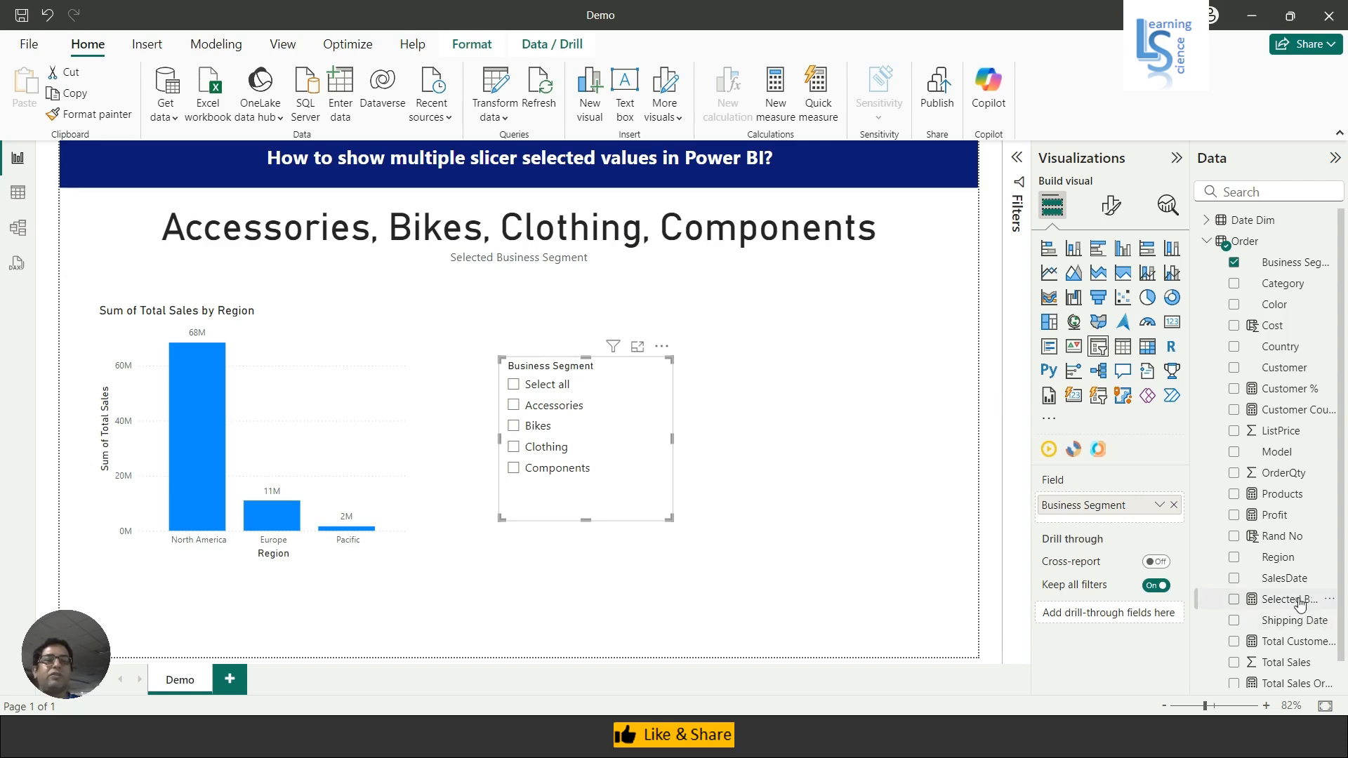
Open the Selected Business Segment measure and start an IF function on a new line before the CONCATENATEX expression.
click(1273, 602)
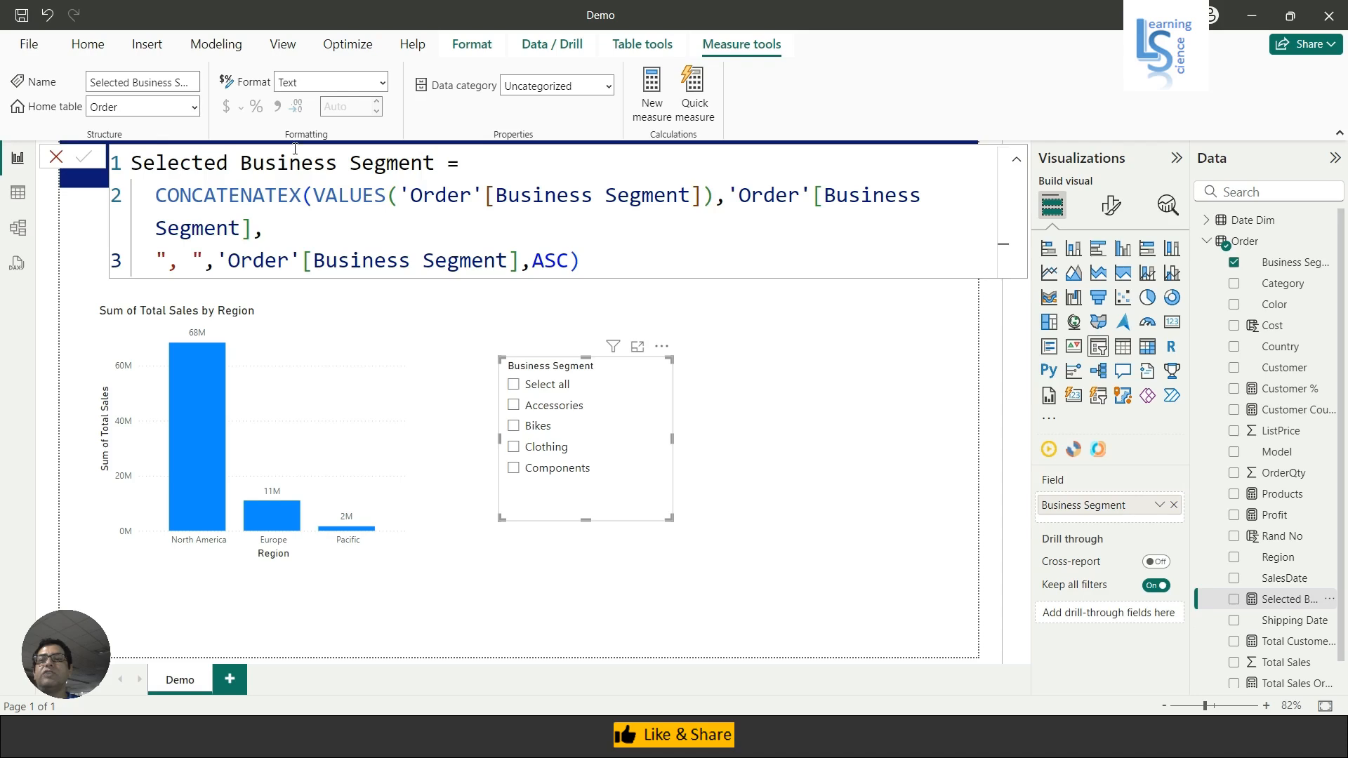
click(481, 164)
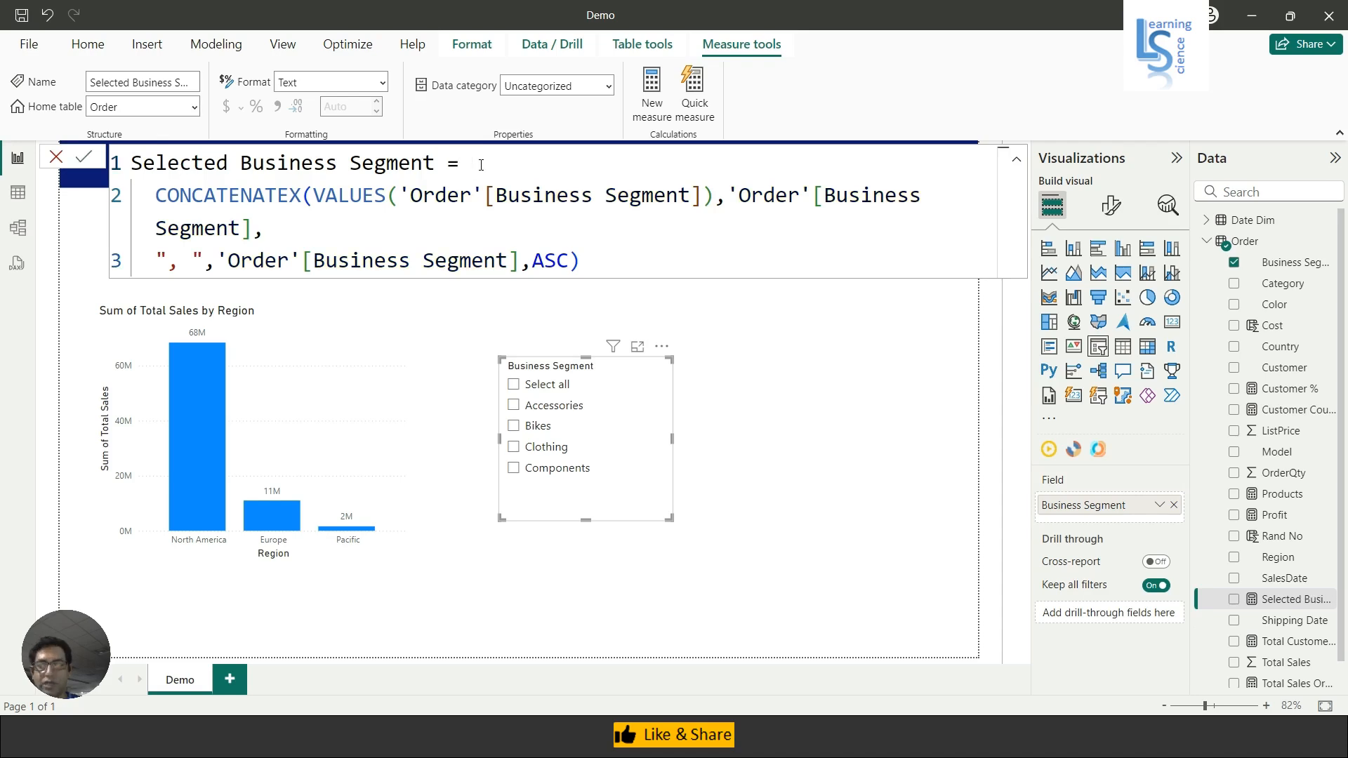
key(shift+Return)
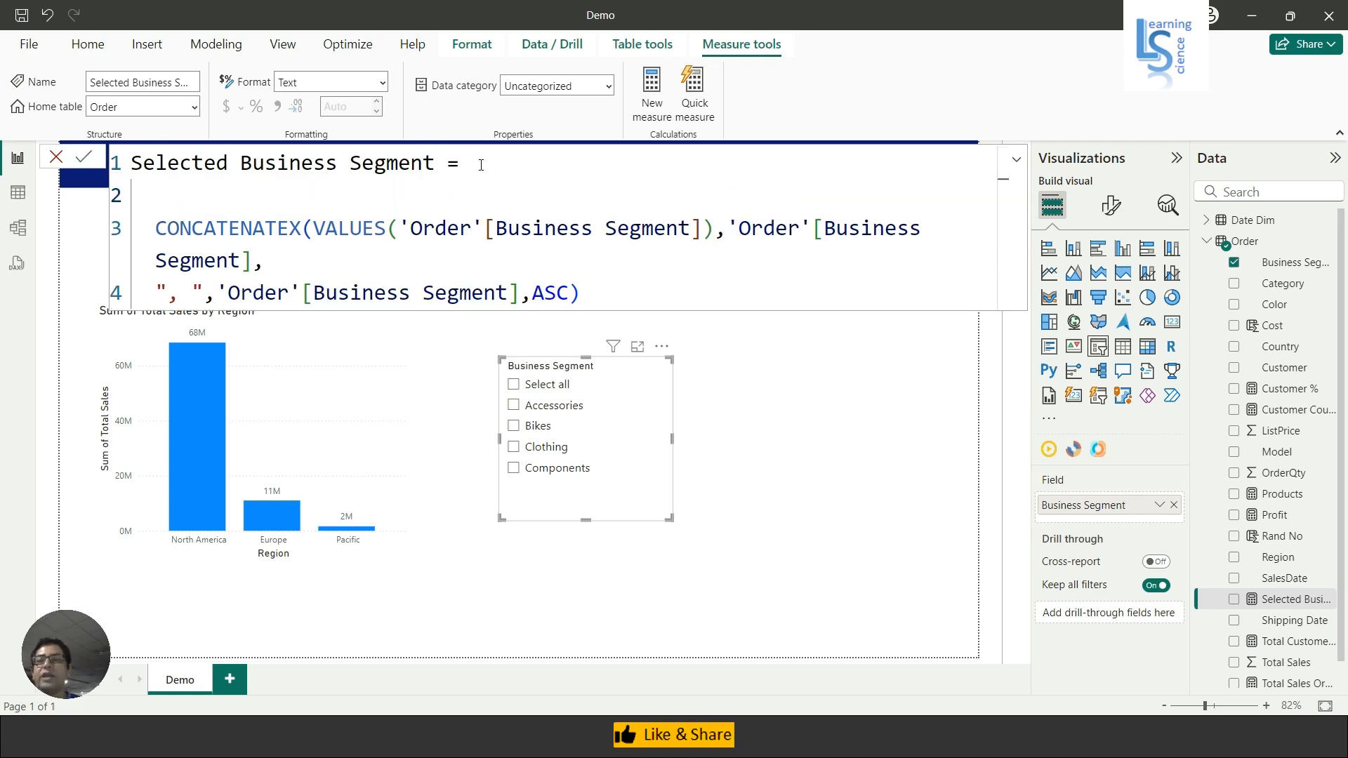
text(if)
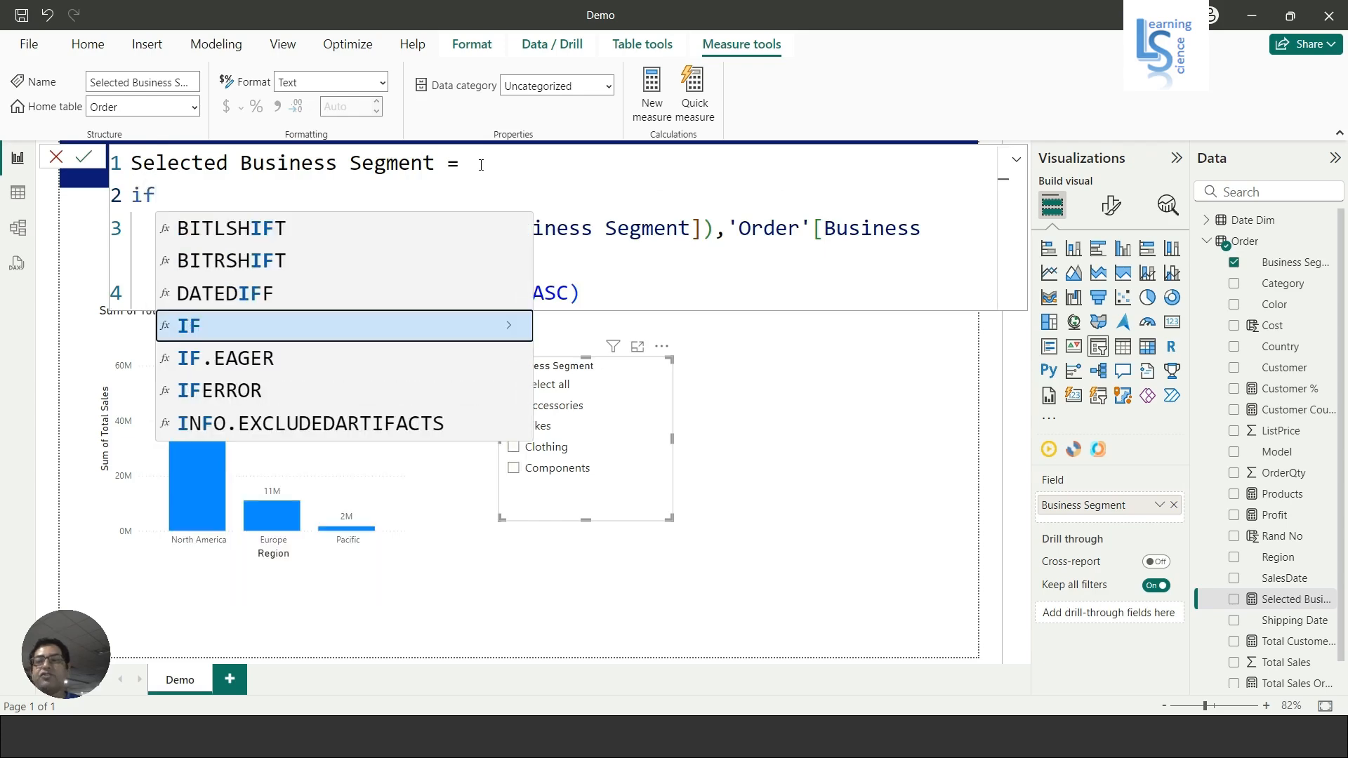
text(()
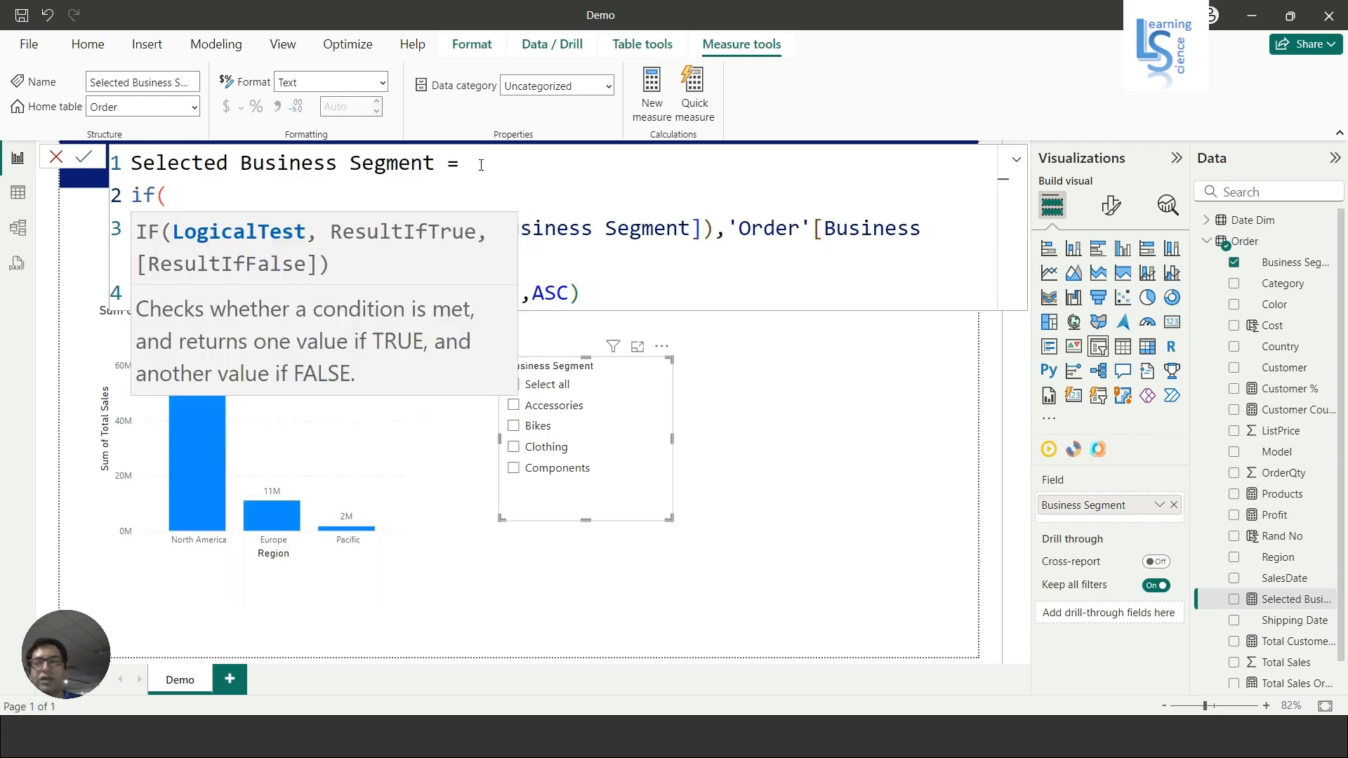
Enter ISFILTERED('Order'[Business Segment]) as the logical test of the IF function.
text(isf)
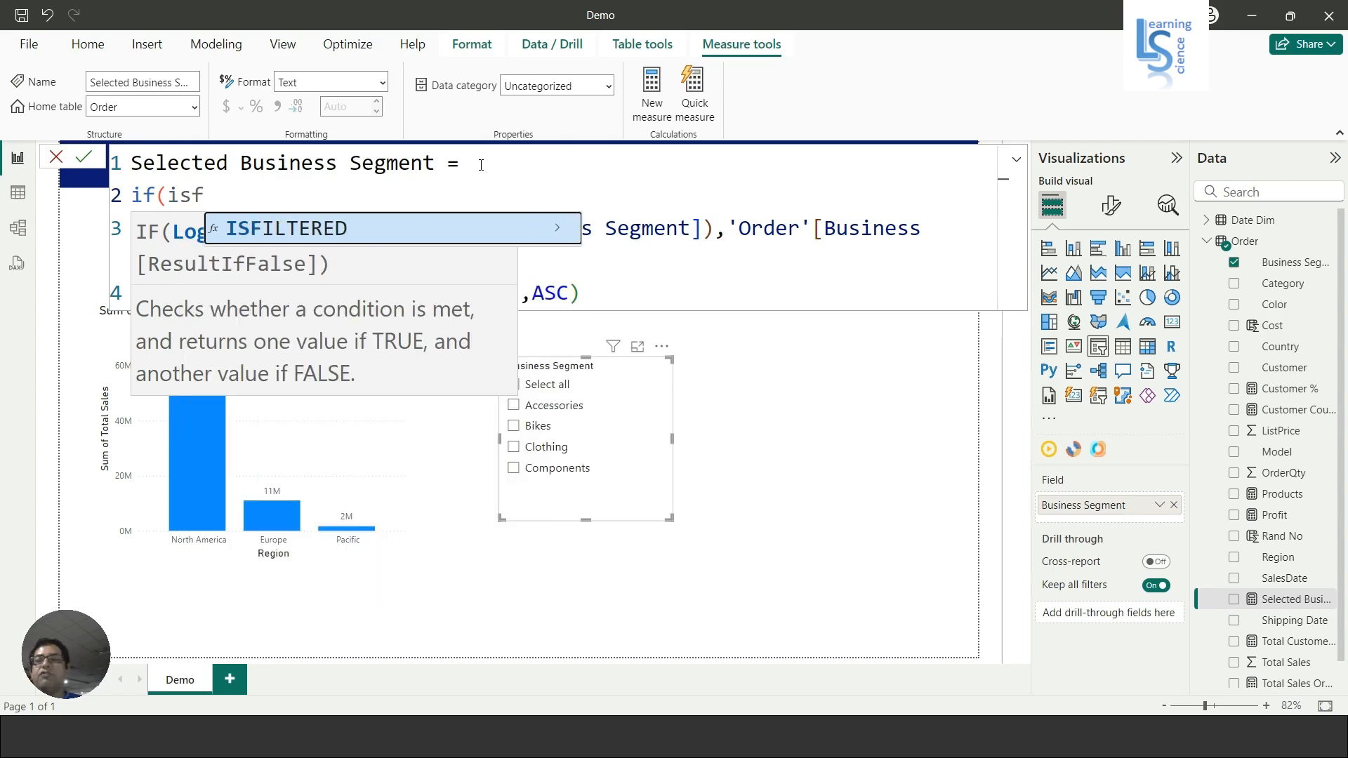
key(Tab)
text(ord)
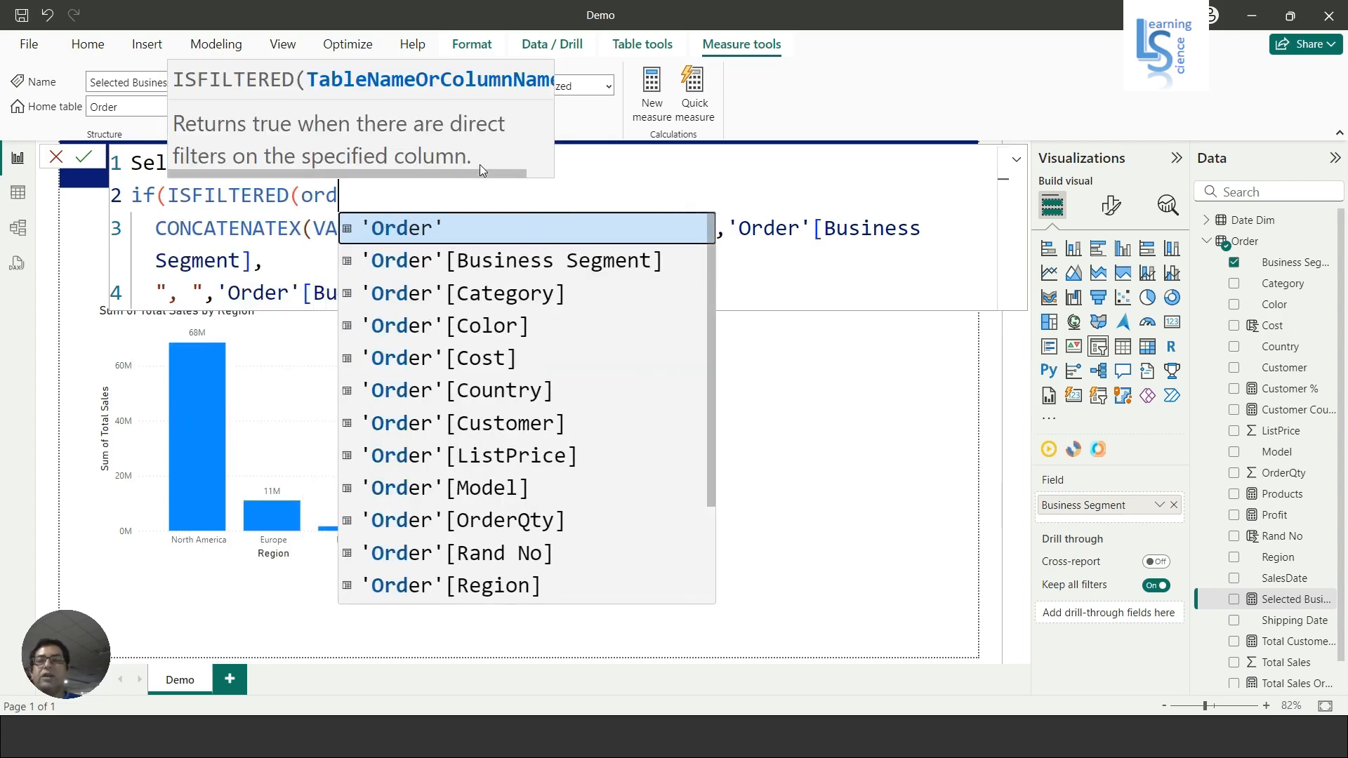
key(Down)
key(Tab)
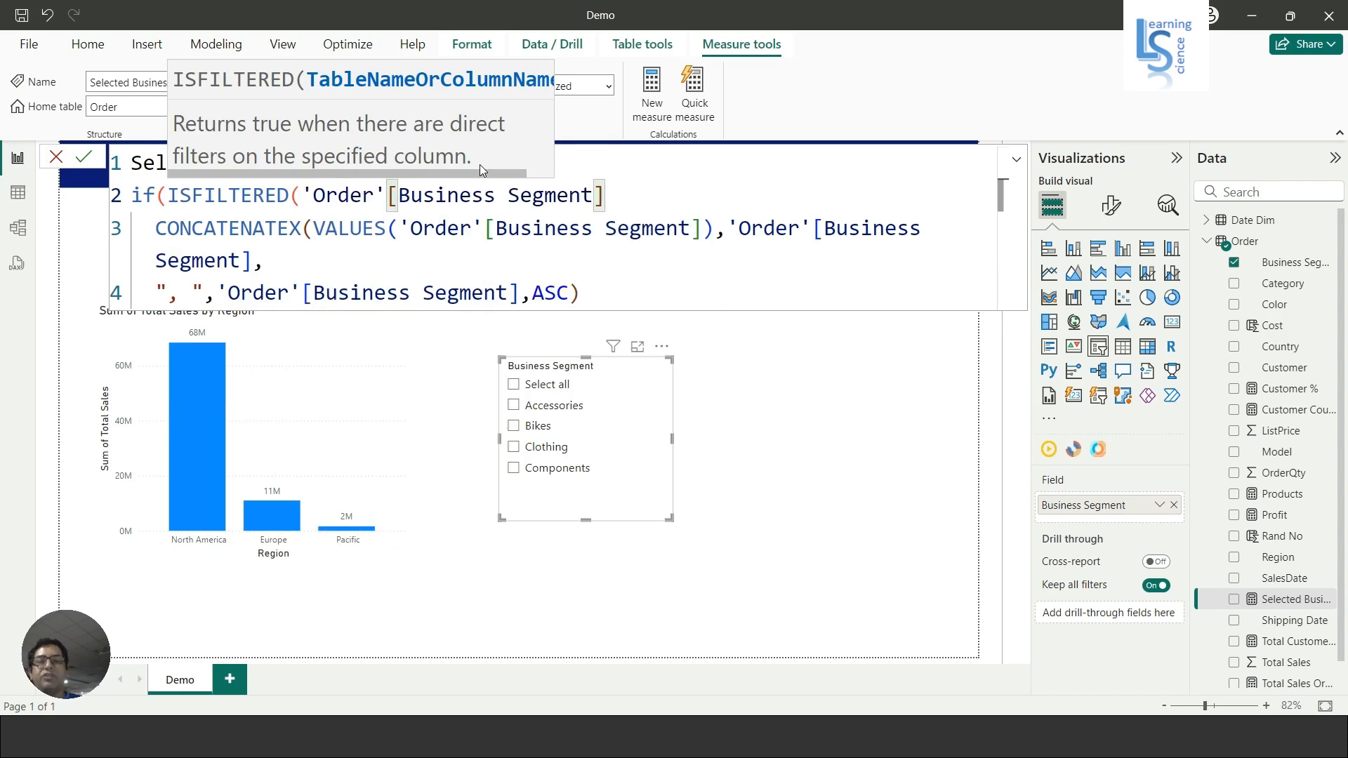
text())
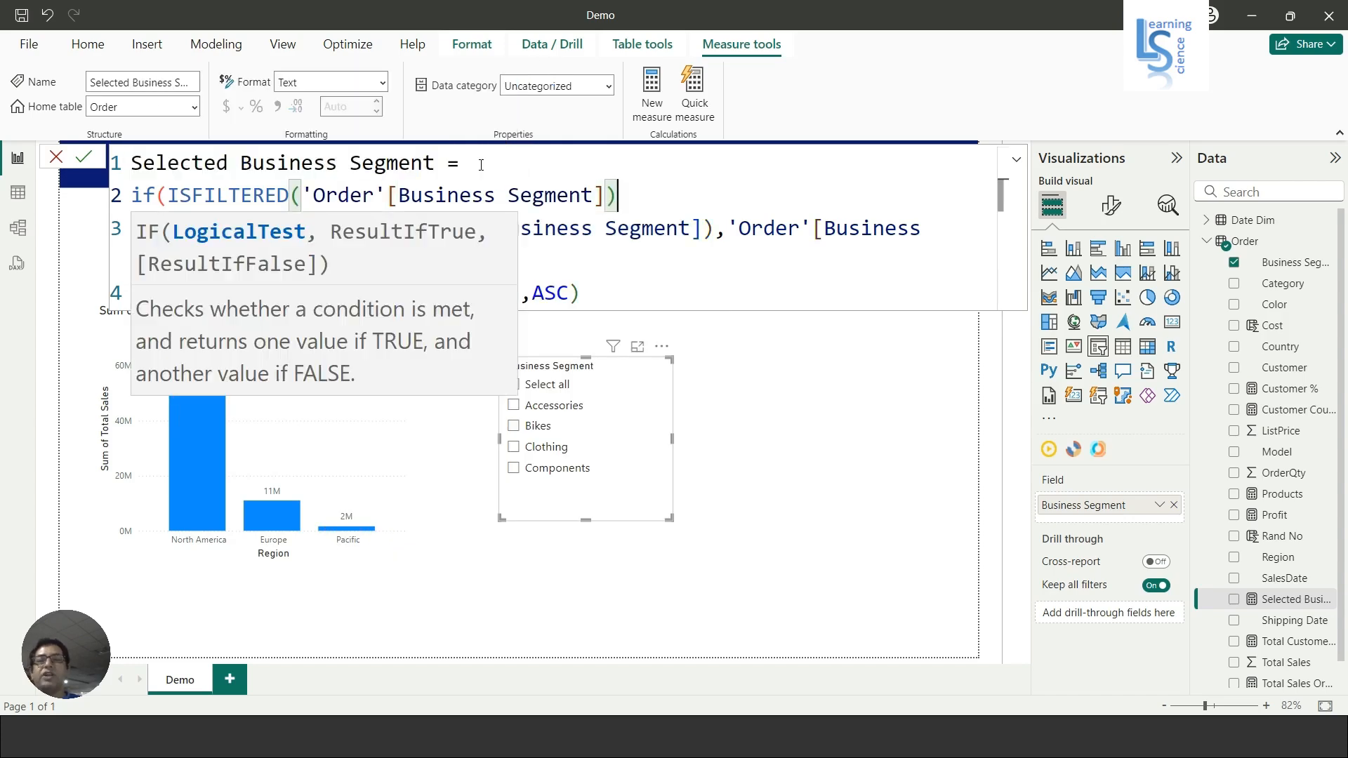
key(Escape)
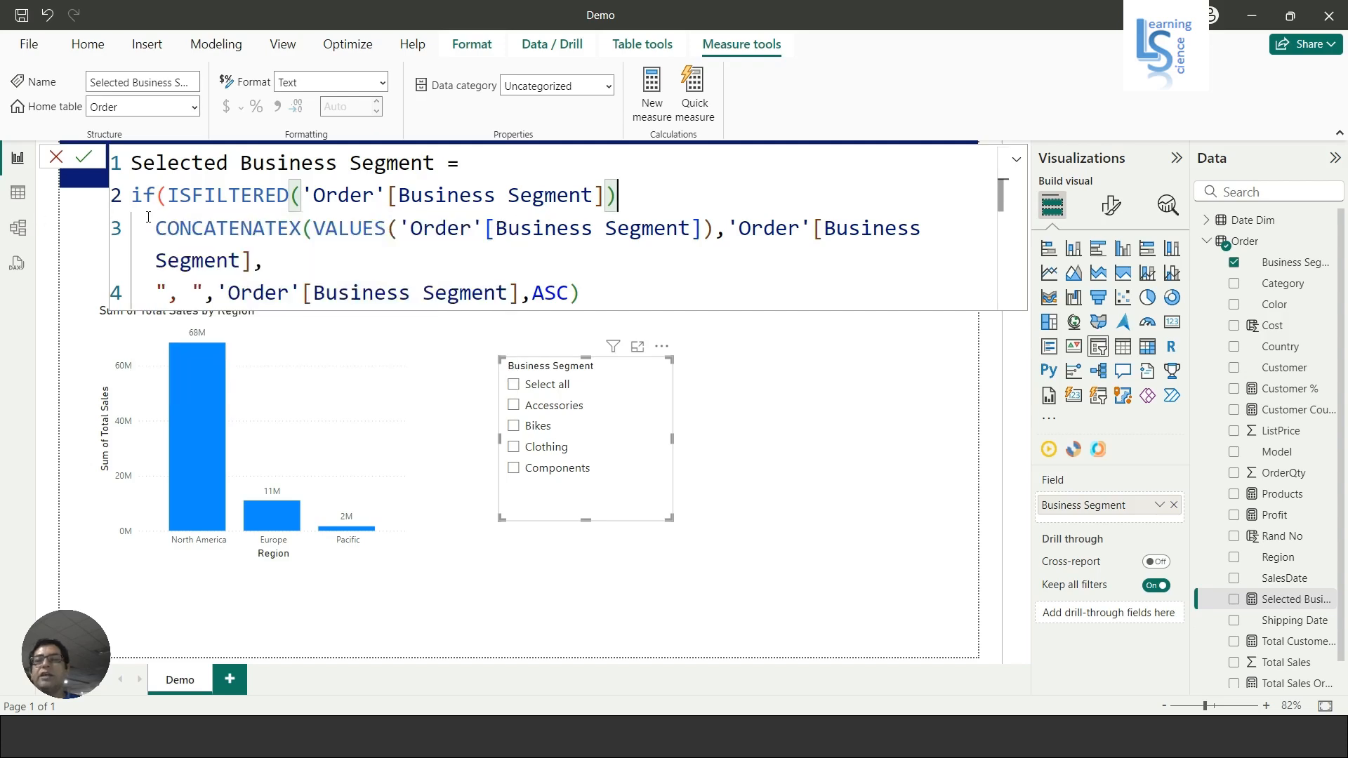
Make the CONCATENATEX expression the IF function's true result by adding a comma before and after it.
drag(156, 228, 594, 290)
click(634, 197)
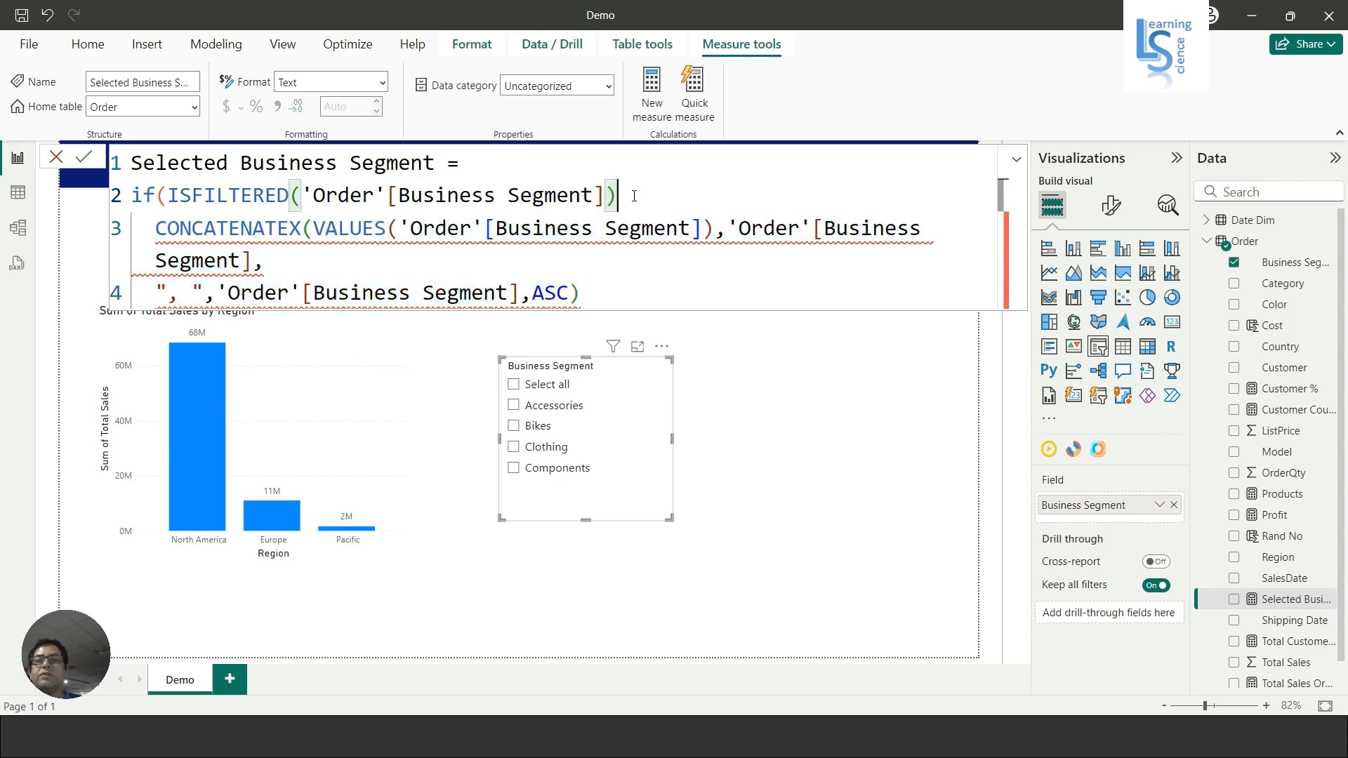
text(,)
click(598, 293)
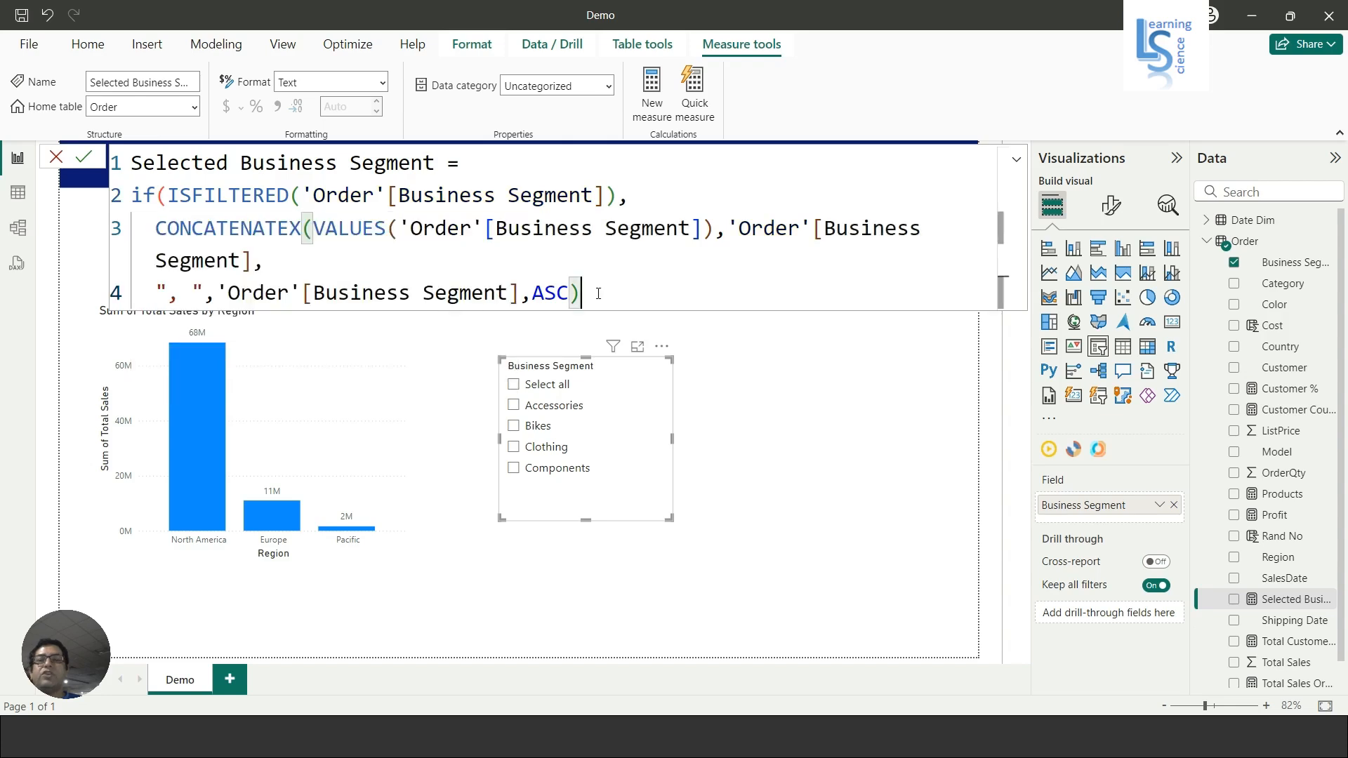
text(,)
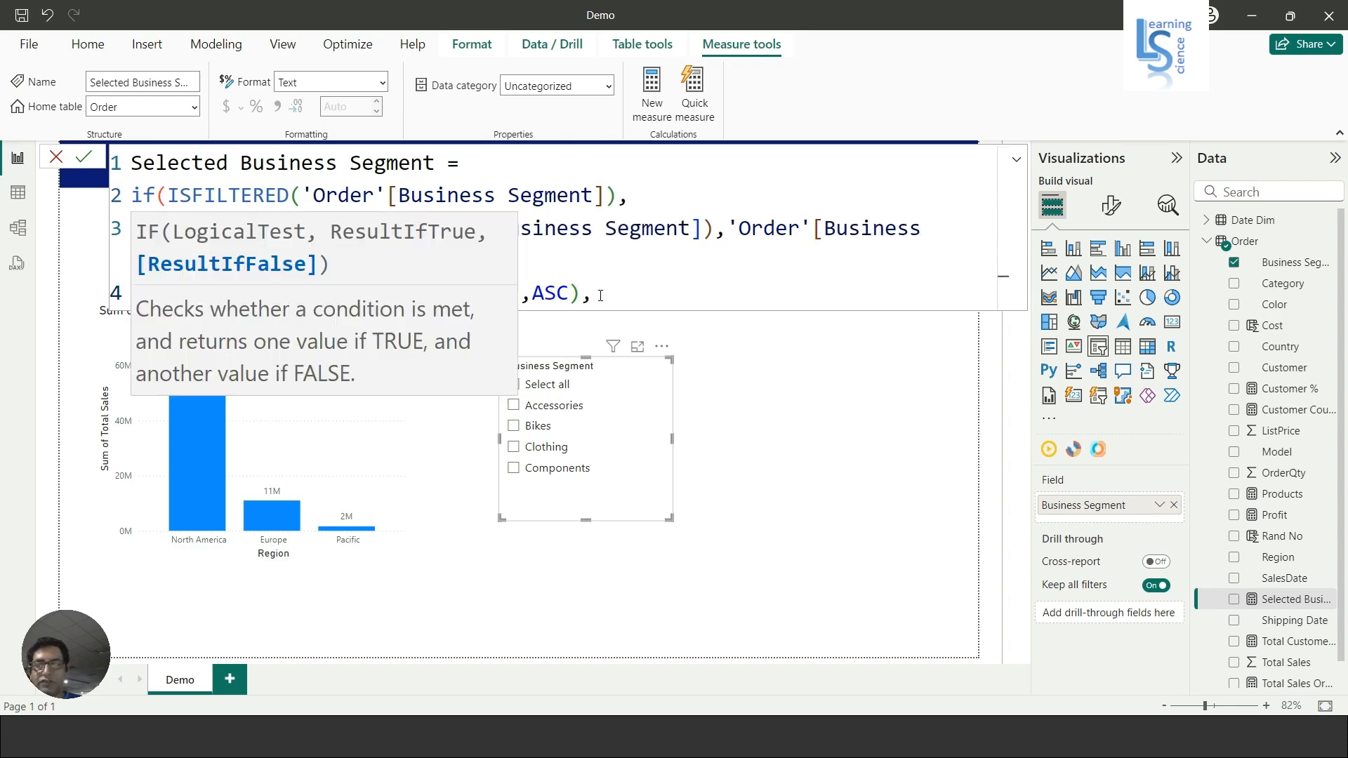
Add "Not selected" on a new line as the IF function's false result, and commit the measure with its formula closed.
key(shift+Return)
key(Escape)
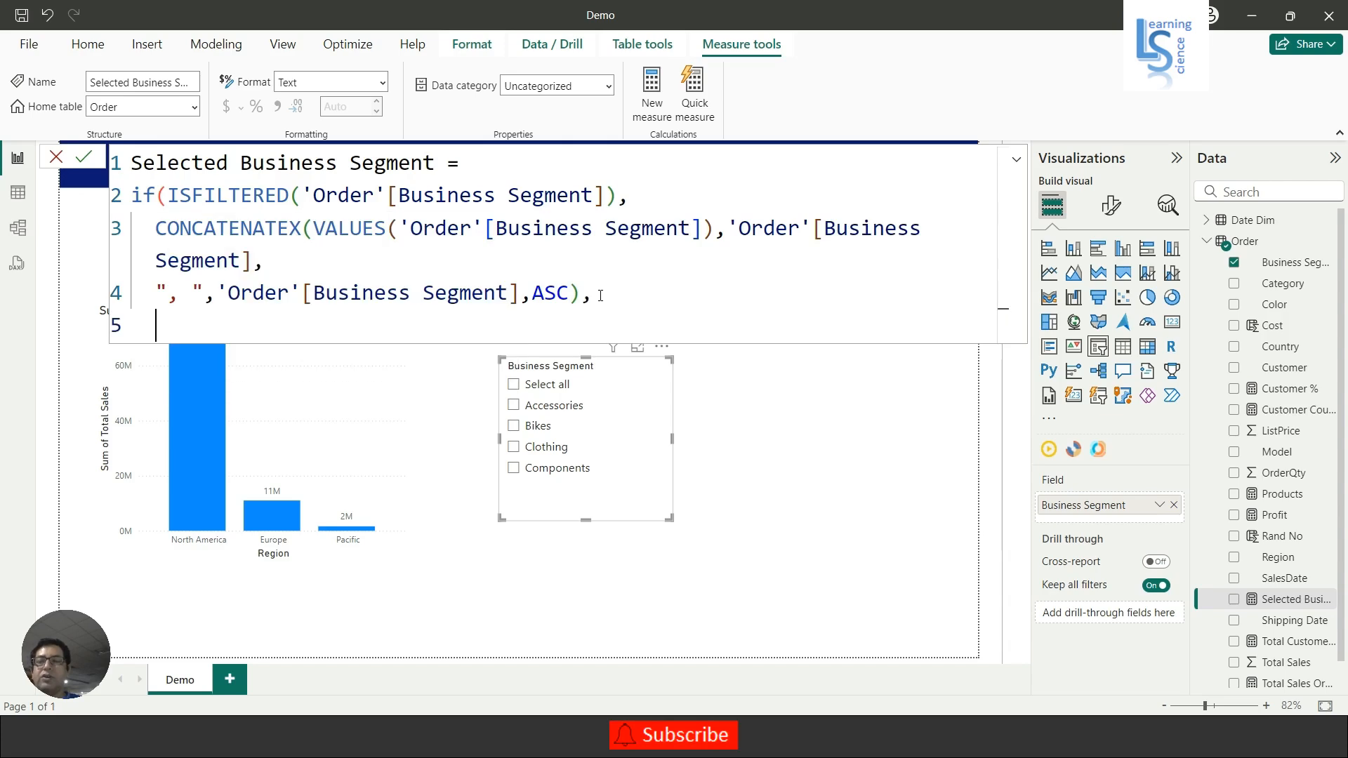
text(")
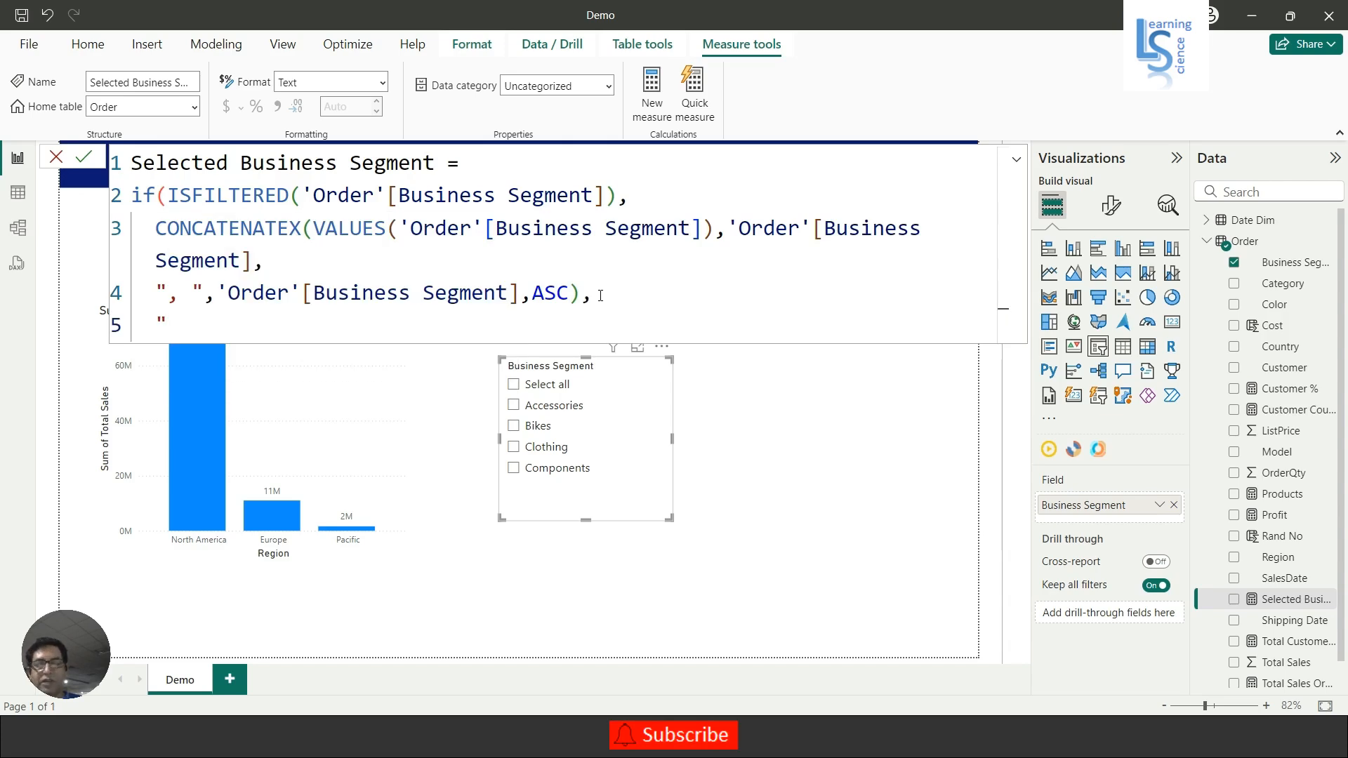
text(Not )
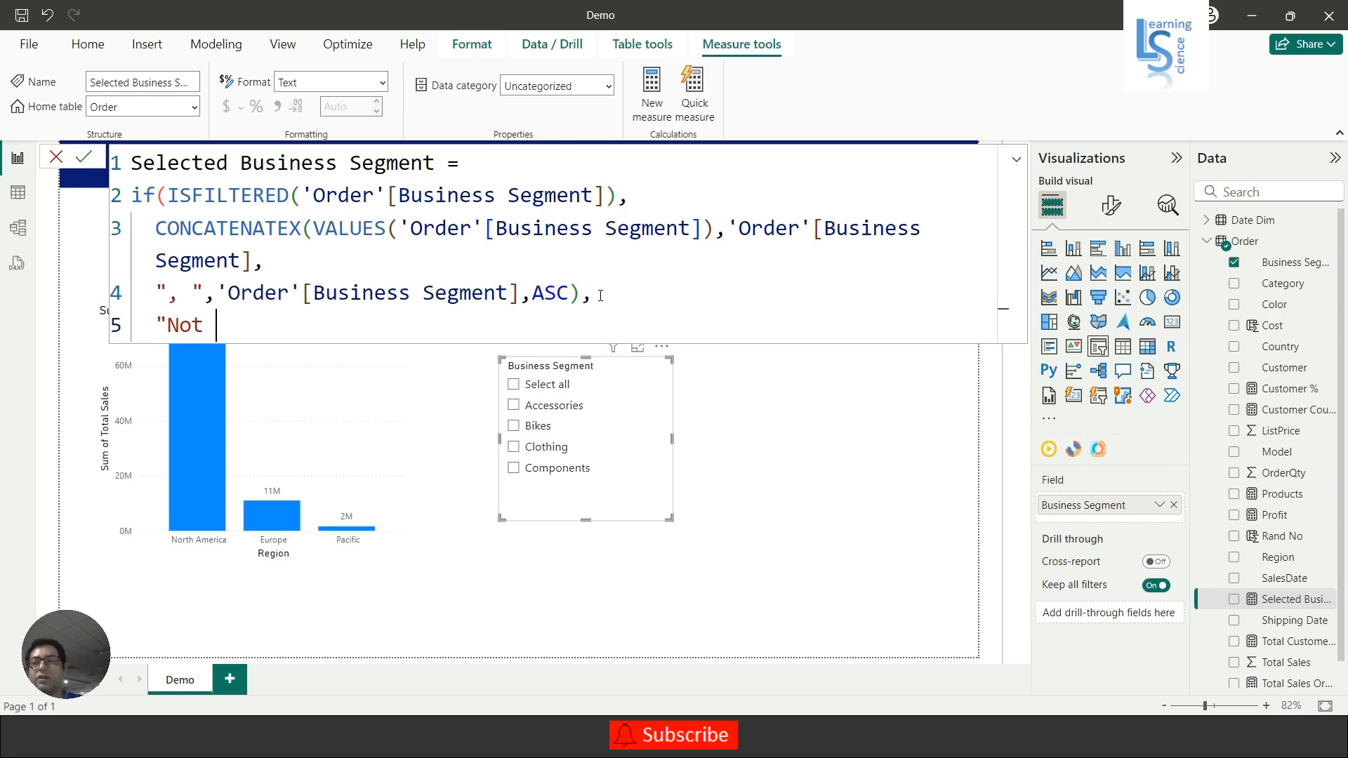
text(selecte)
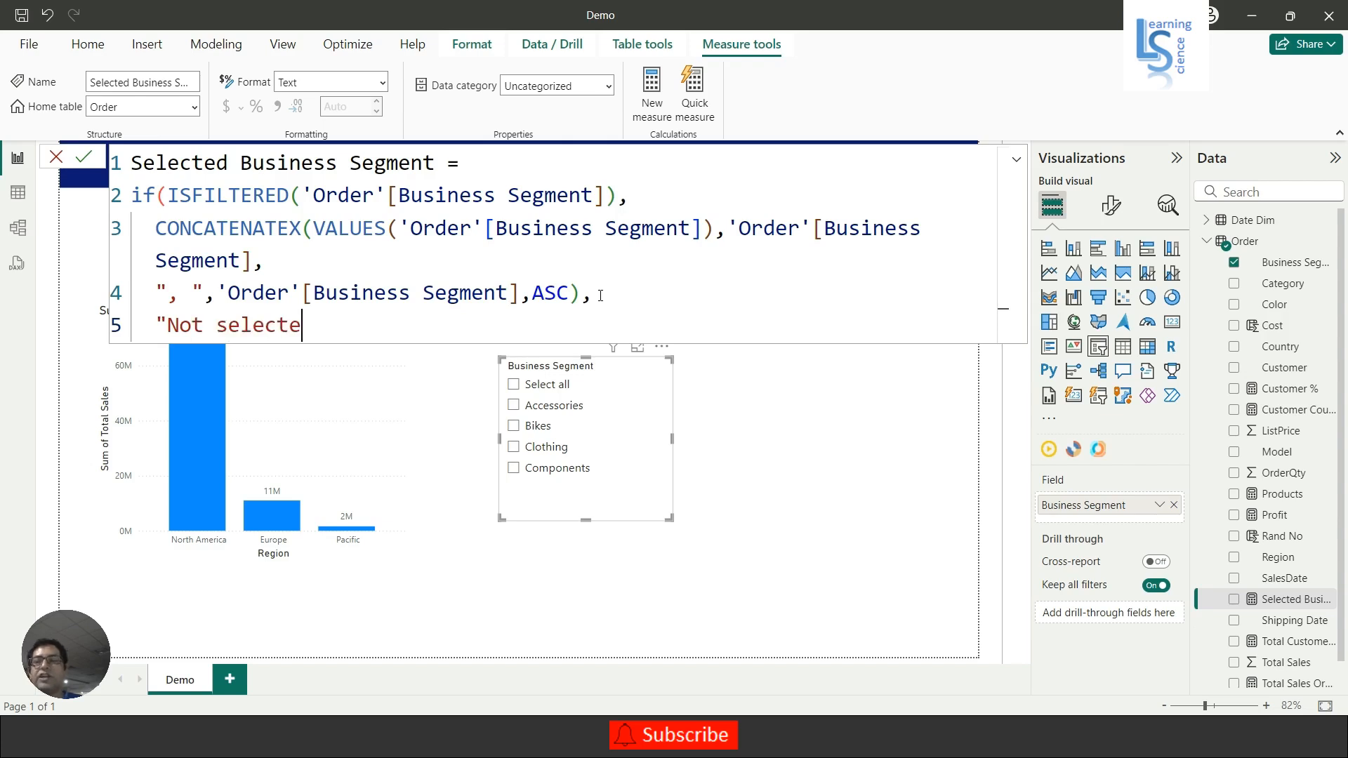
text(d")
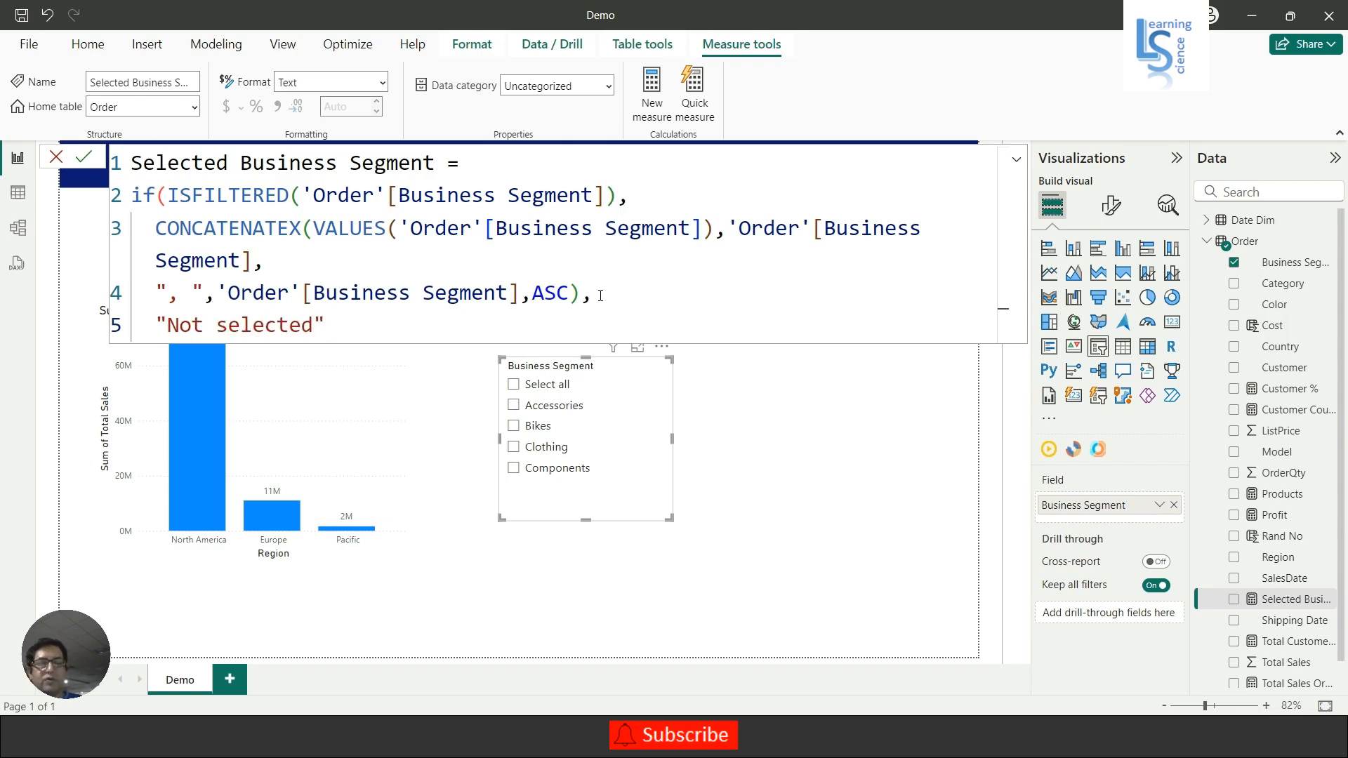
text())
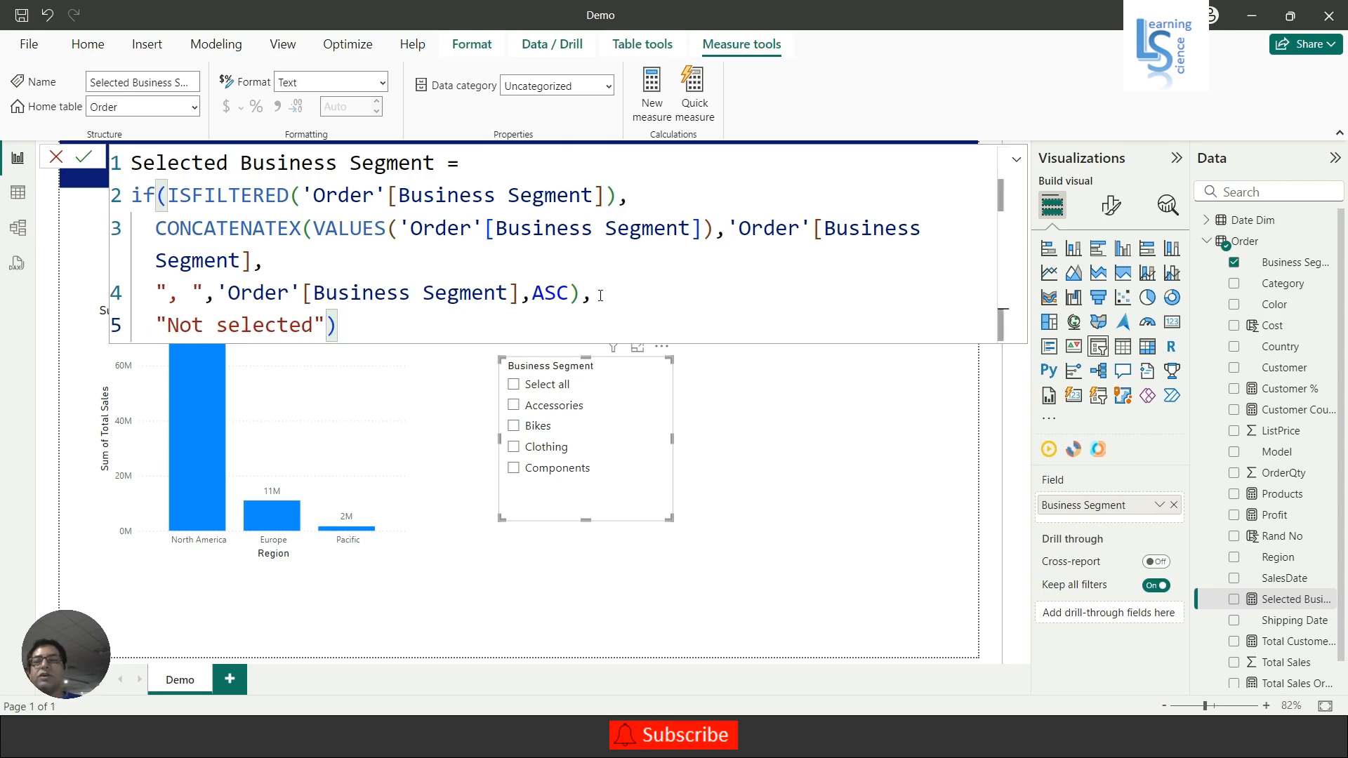
key(Return)
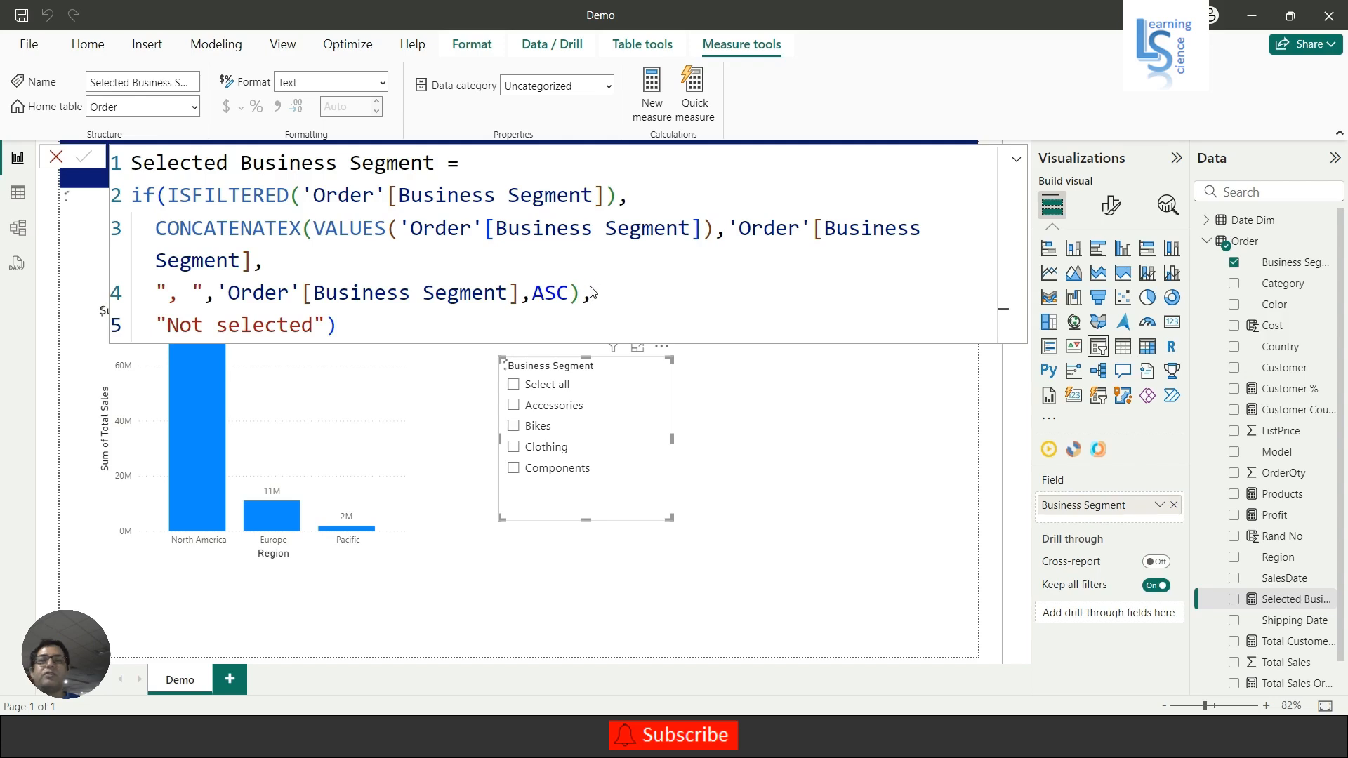
click(1016, 161)
click(1016, 161)
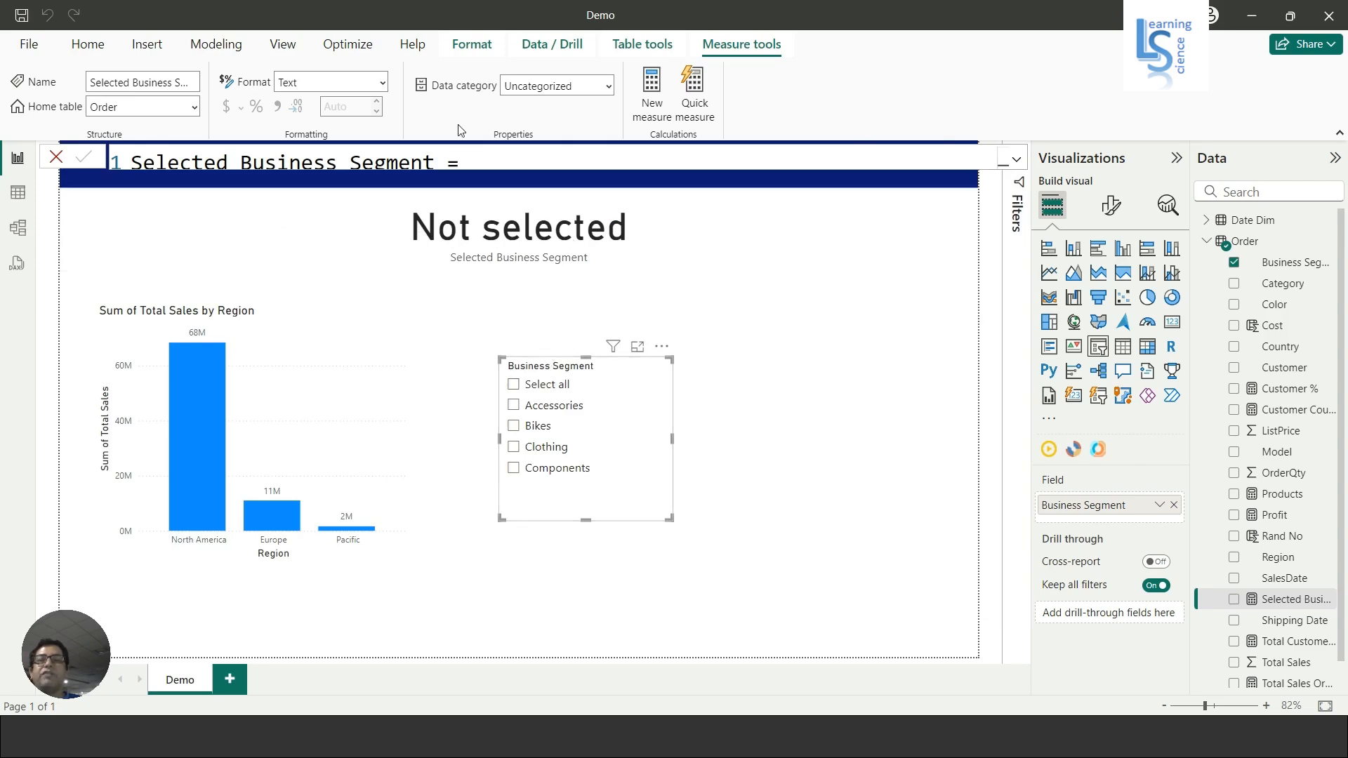
click(482, 158)
key(Escape)
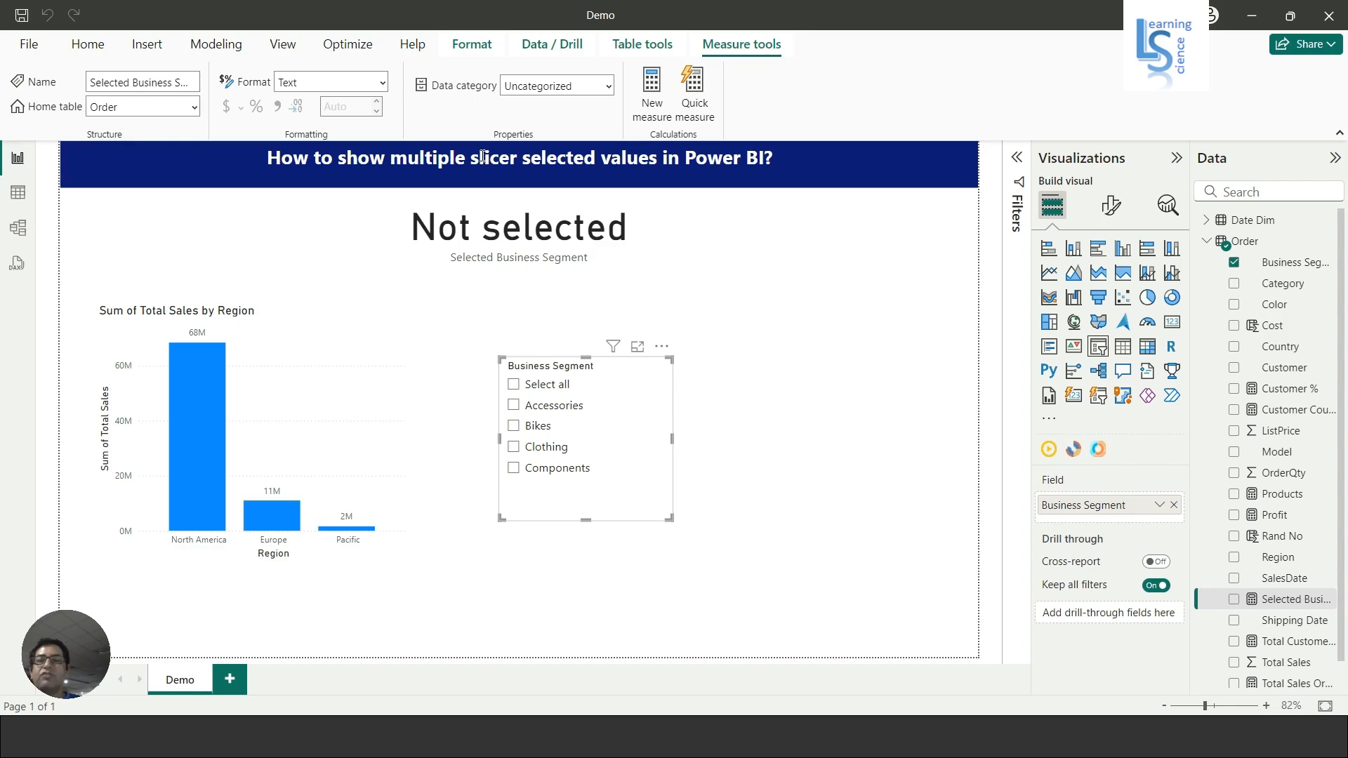
Select Accessories, Bikes and Clothing in the Business Segment slicer to test the updated card.
click(514, 407)
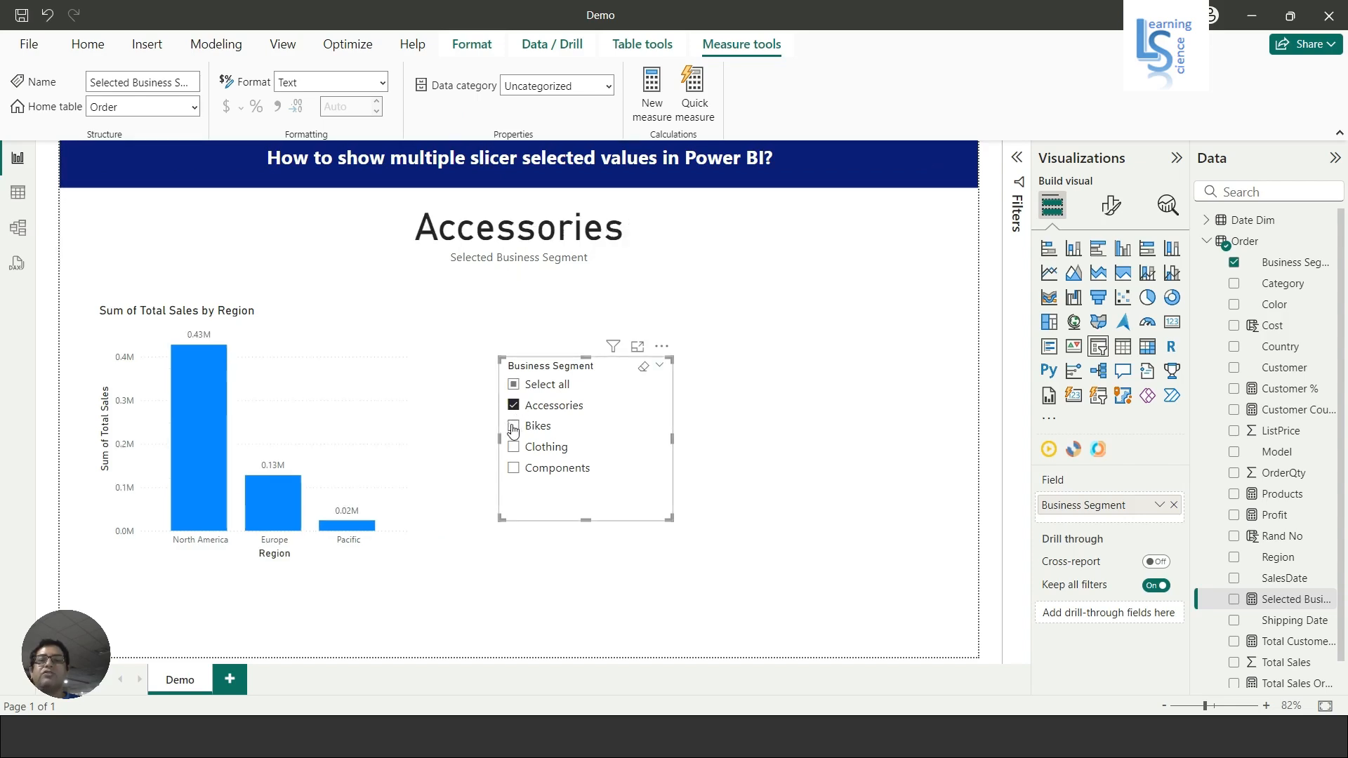
click(513, 427)
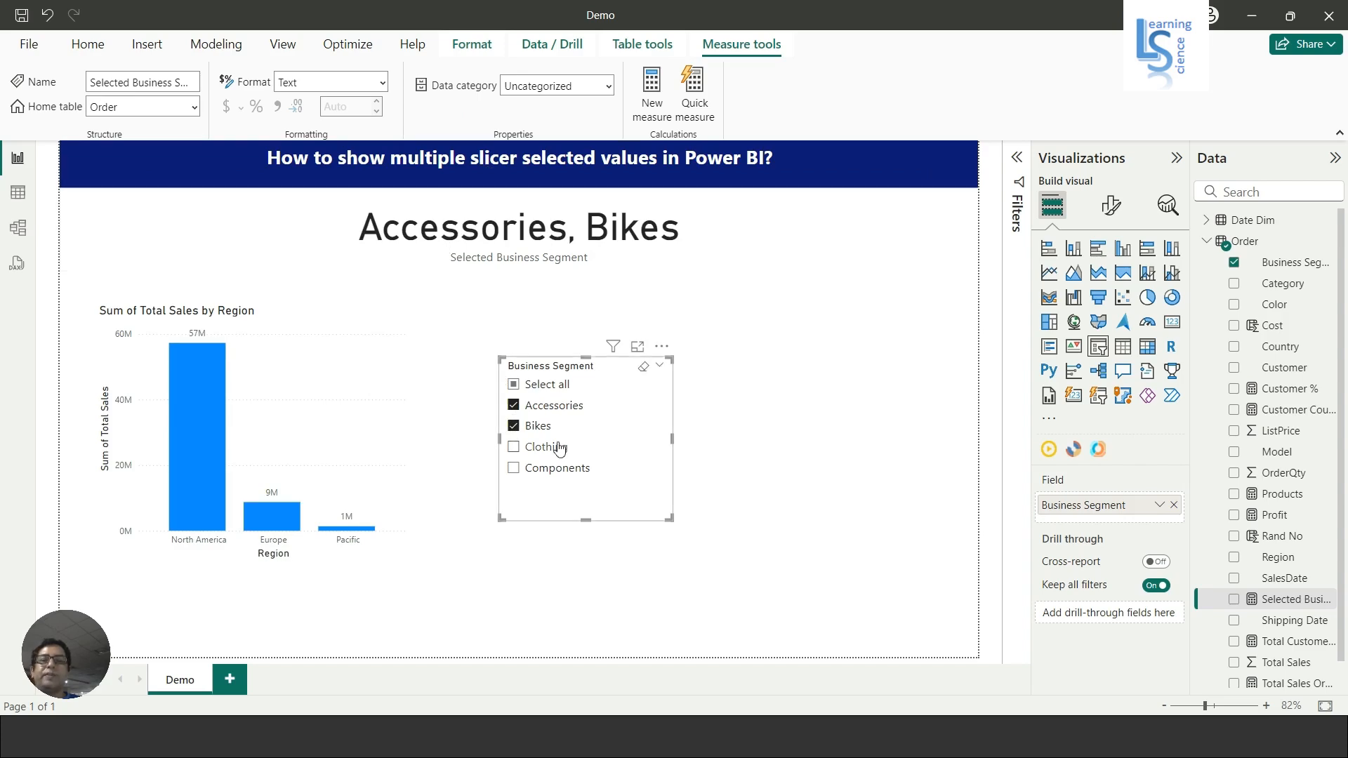
click(514, 448)
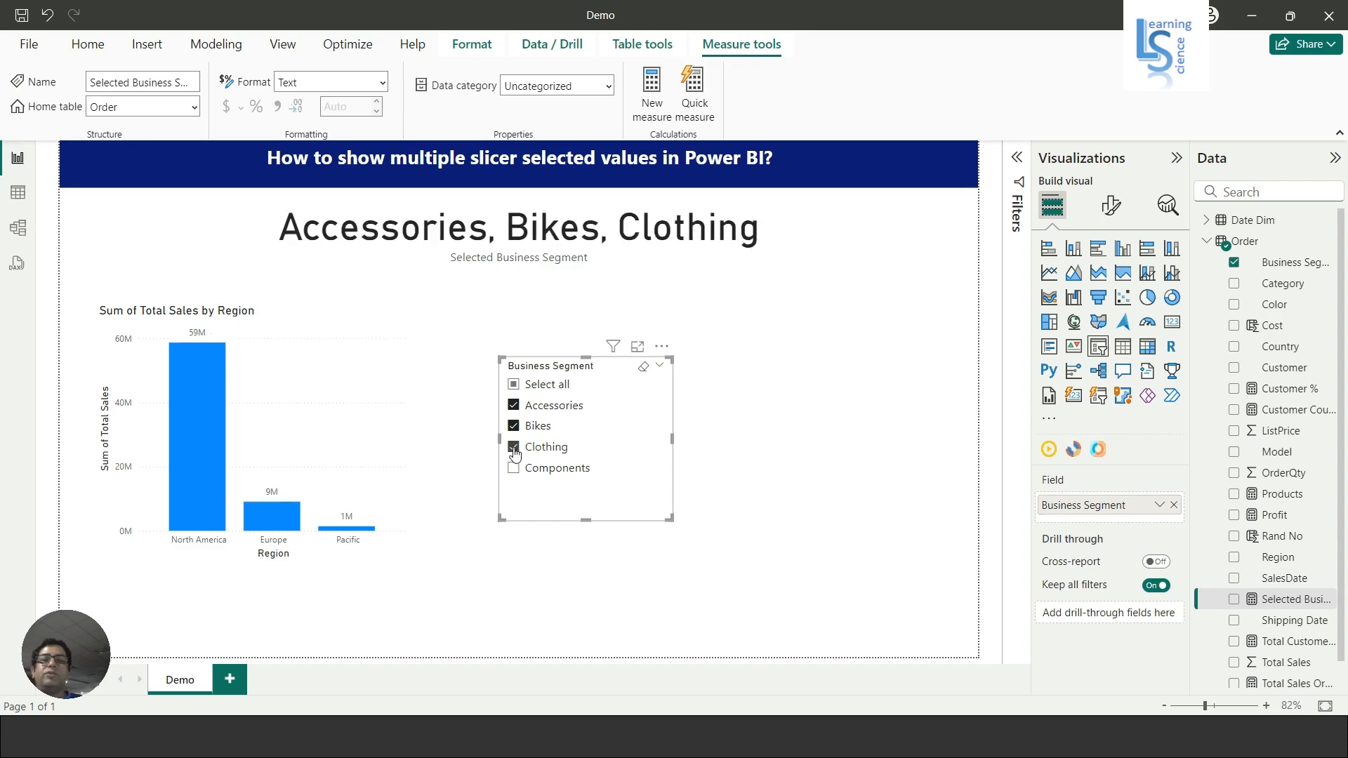